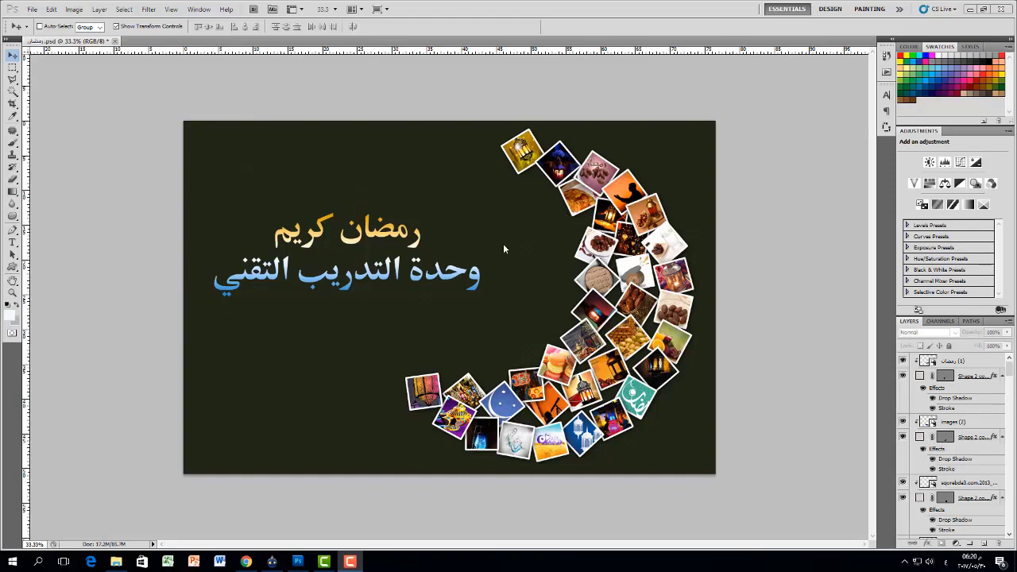
# Create a new document 3000 pixels wide and 2000 pixels high at 300 pixels/inch
pyautogui.click(31, 9)
pyautogui.click(42, 22)
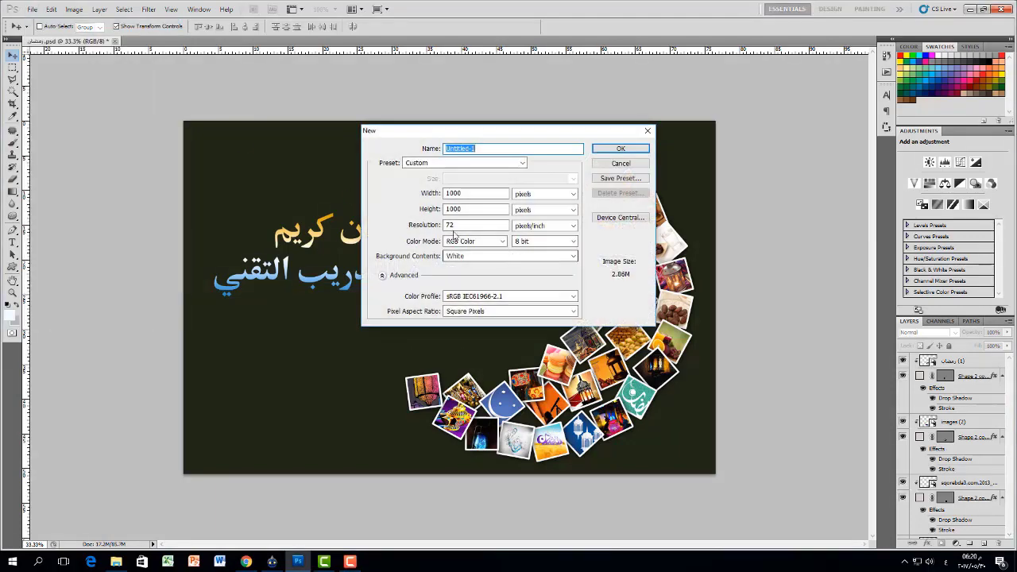
pyautogui.click(492, 192)
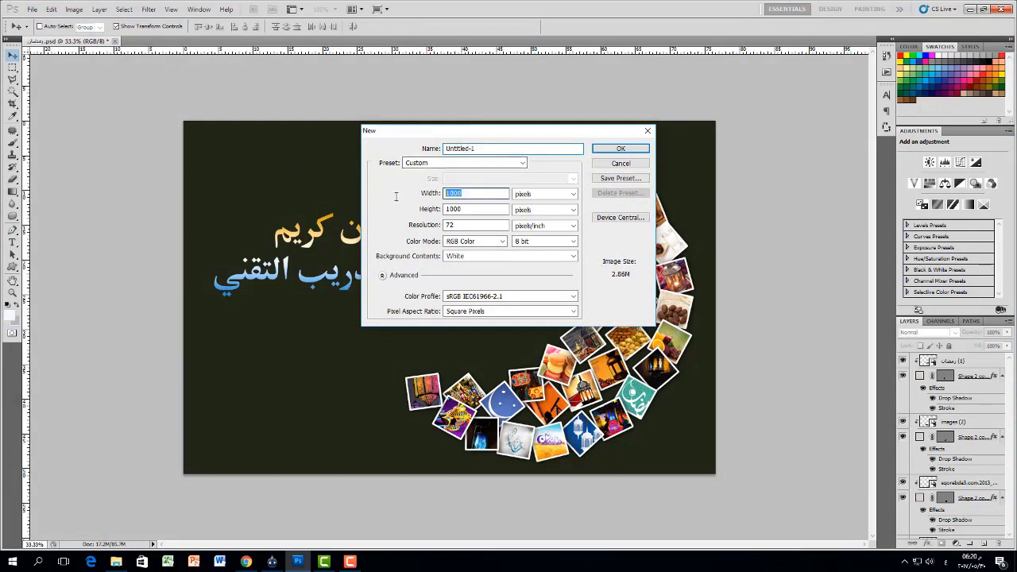
pyautogui.write('3000')
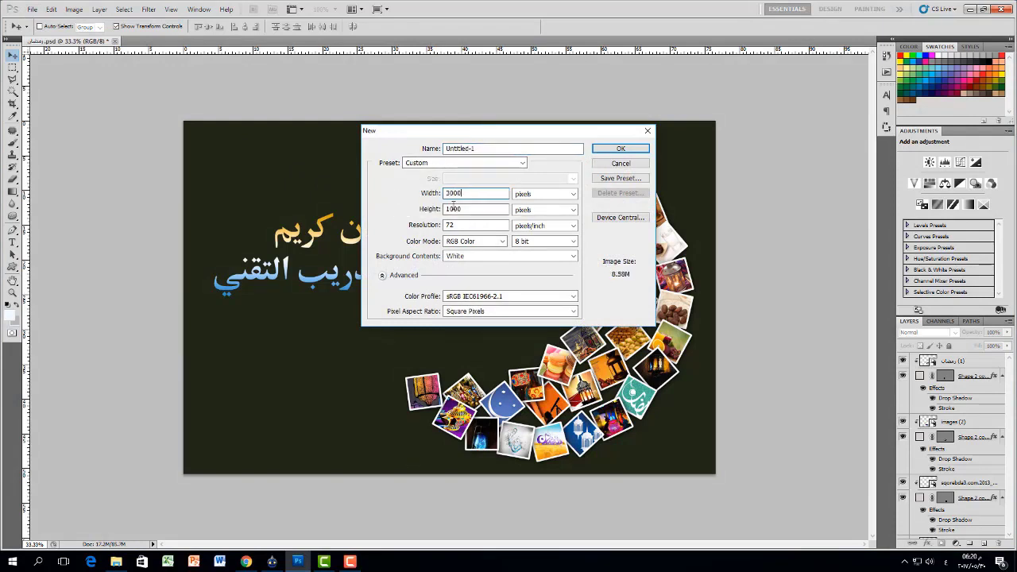
pyautogui.press('Tab')
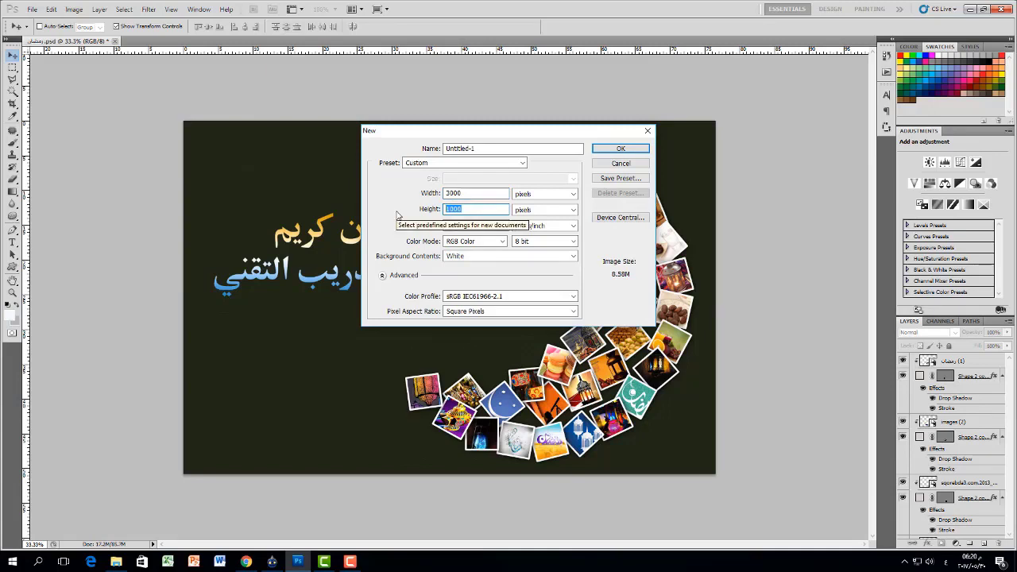
pyautogui.write('200')
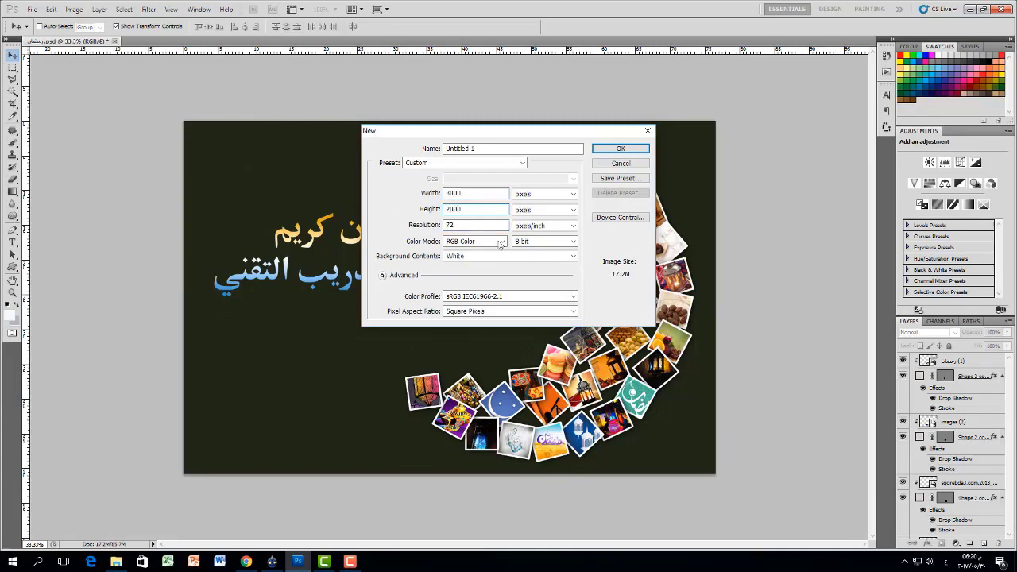
pyautogui.press('Tab')
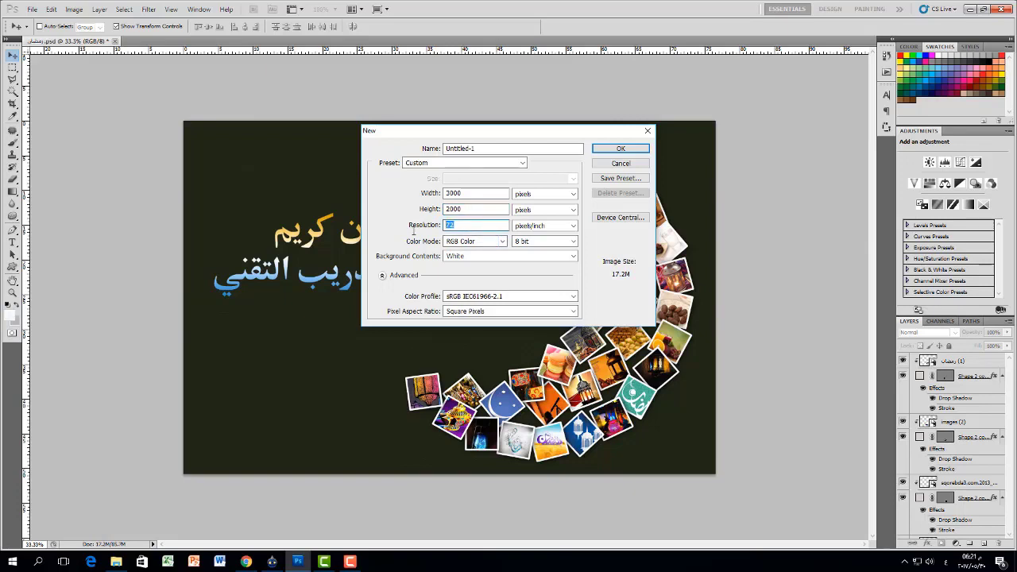
pyautogui.write('300')
pyautogui.click(612, 150)
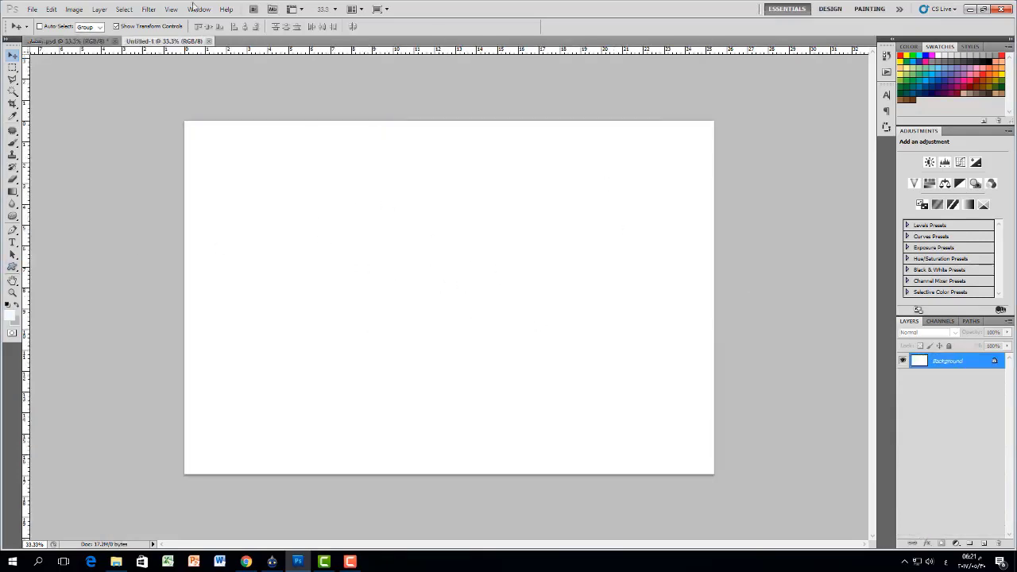
# Compare the blank document with the finished Ramadan design, then choose the Custom Shape tool and browse the shape library to the crescents
pyautogui.click(95, 41)
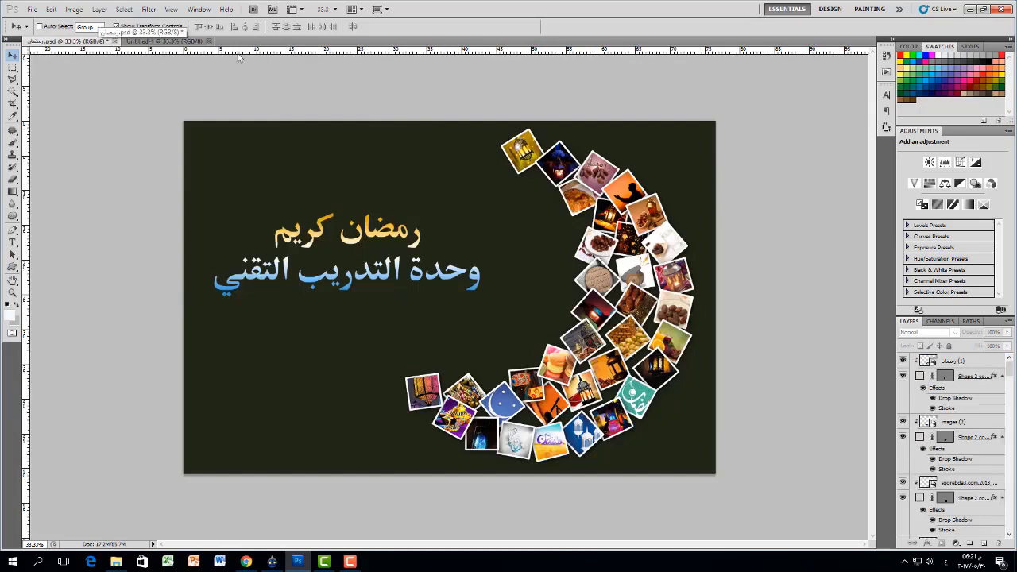
pyautogui.click(158, 41)
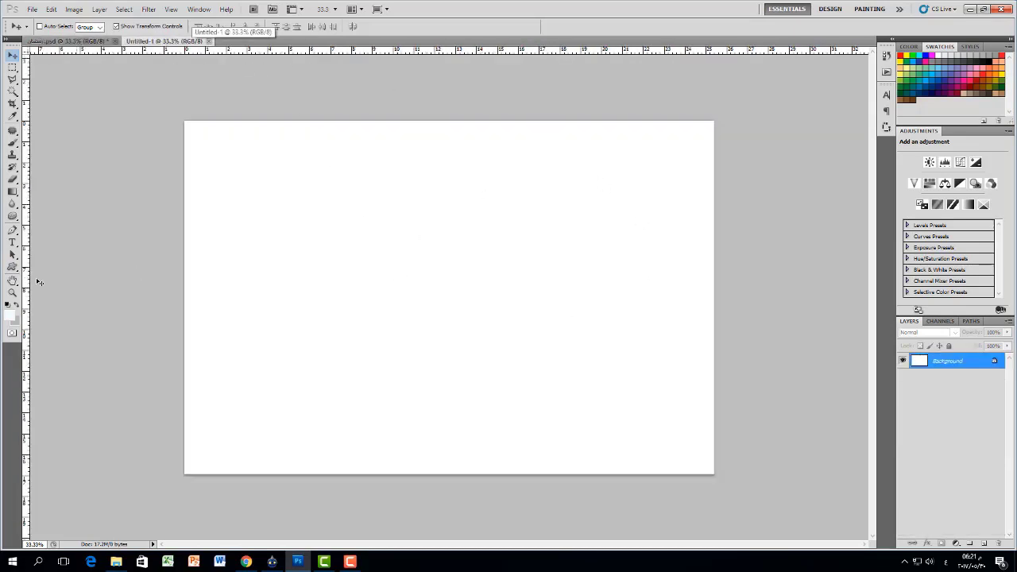
pyautogui.click(11, 269)
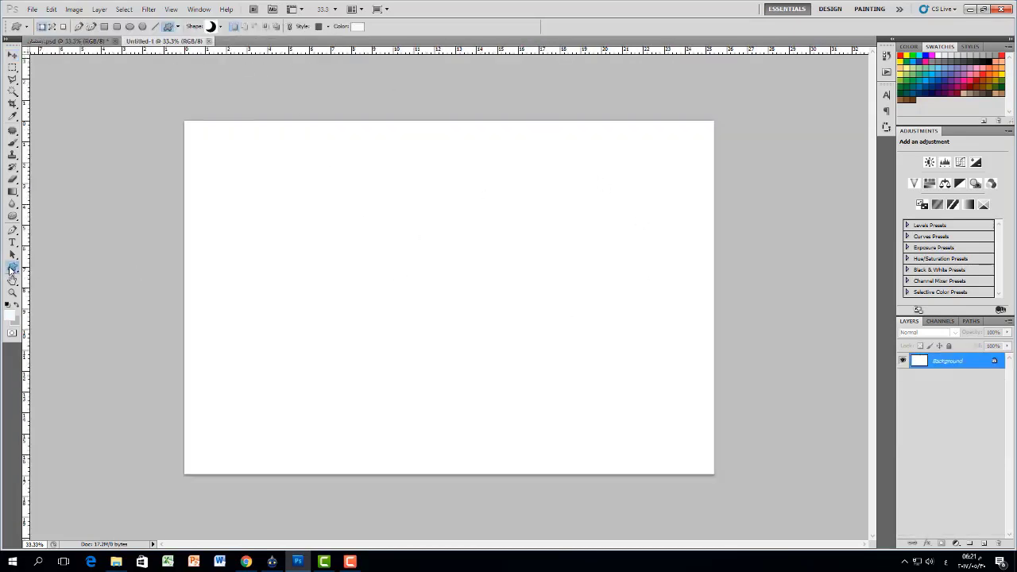
pyautogui.click(12, 269)
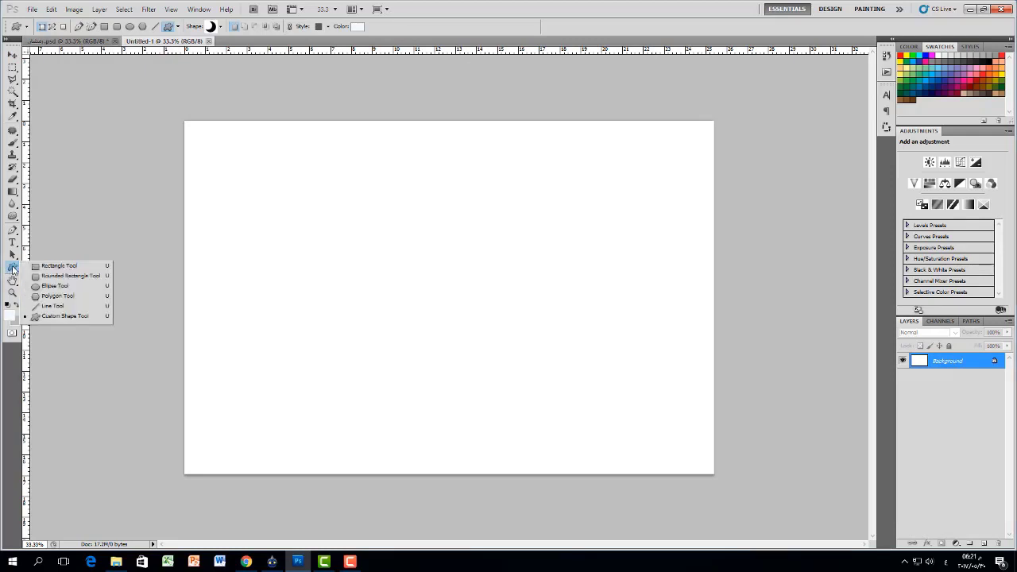
pyautogui.click(66, 317)
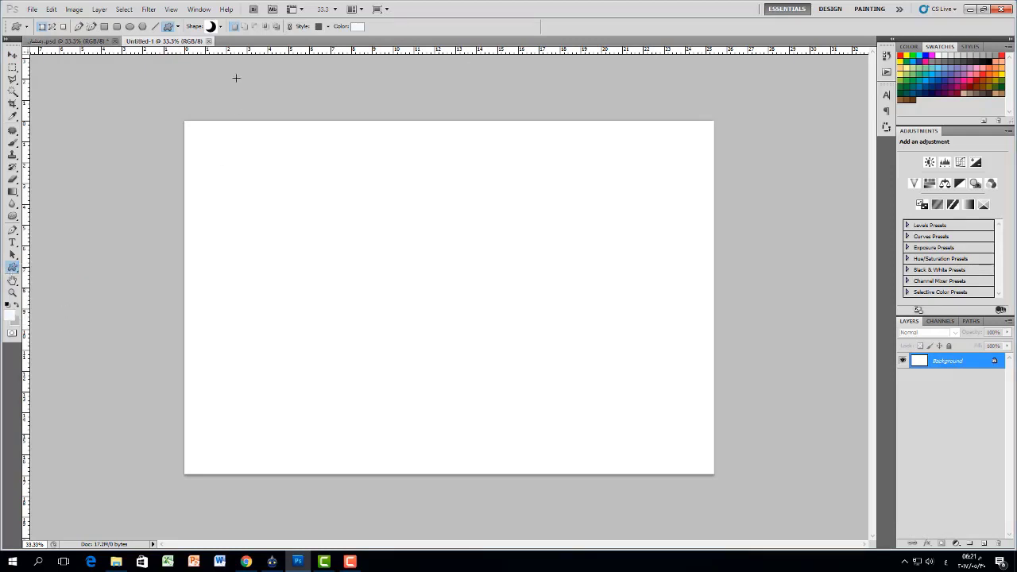
pyautogui.click(221, 26)
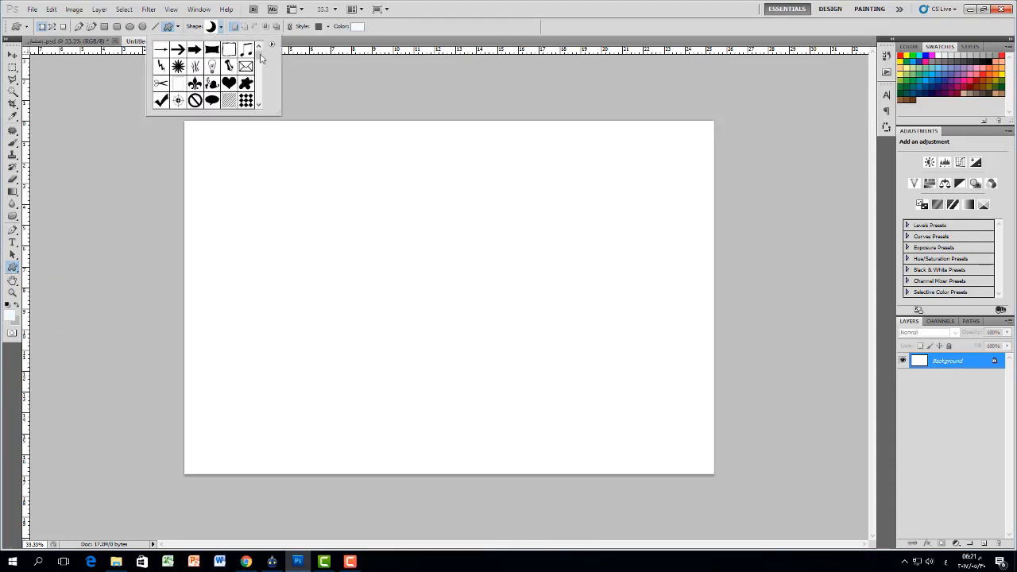
pyautogui.moveTo(260, 58)
pyautogui.mouseDown()
pyautogui.moveTo(269, 99)
pyautogui.moveTo(263, 58)
pyautogui.moveTo(268, 72)
pyautogui.mouseUp()
pyautogui.moveTo(259, 106); pyautogui.dragTo(257, 107)
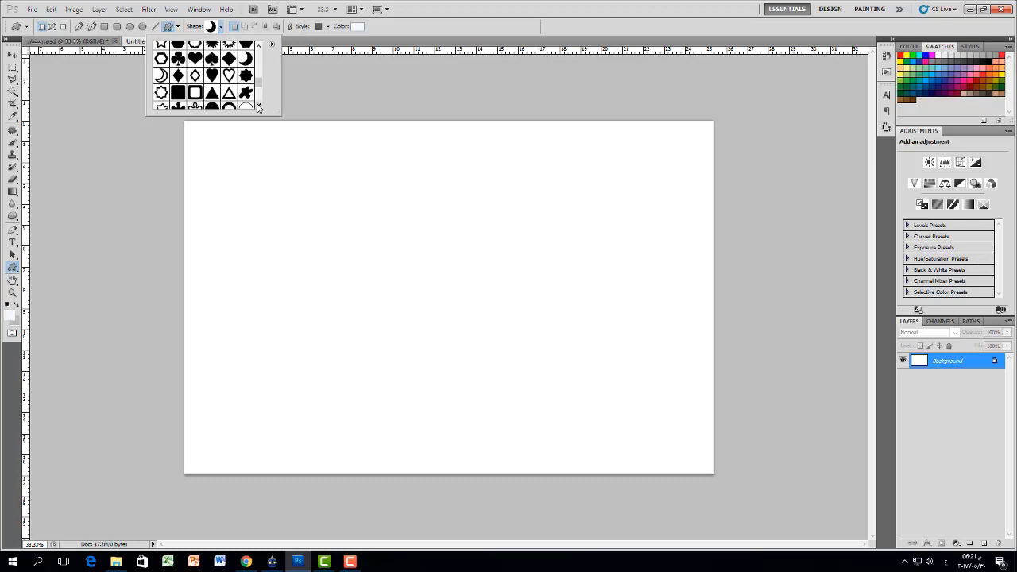
pyautogui.click(272, 46)
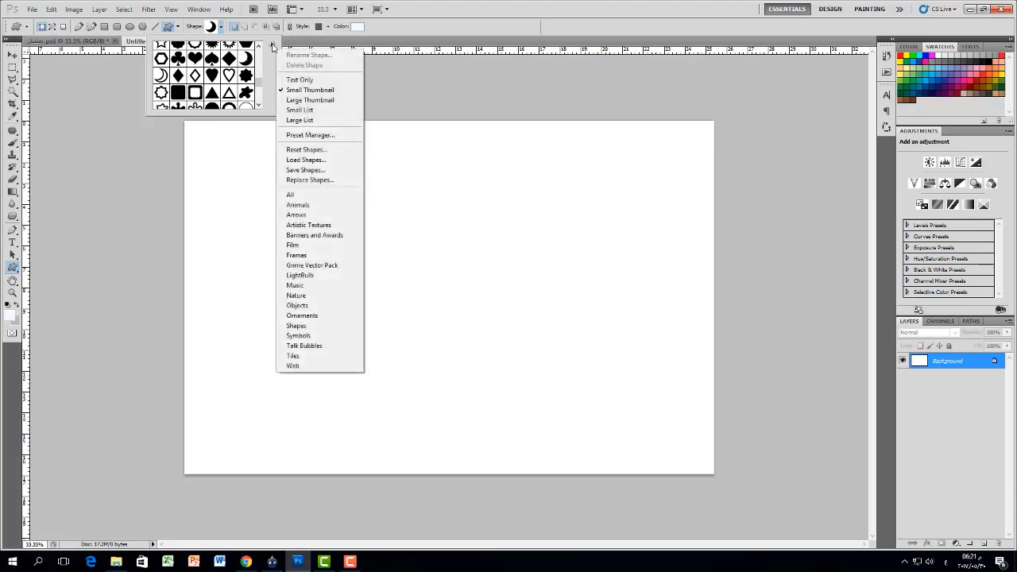
pyautogui.click(315, 199)
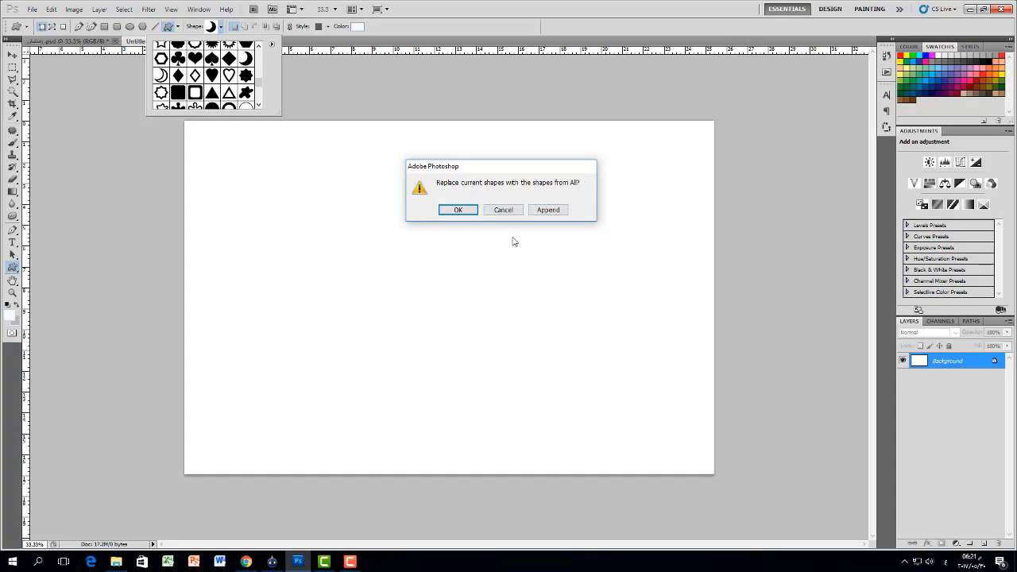
pyautogui.click(505, 210)
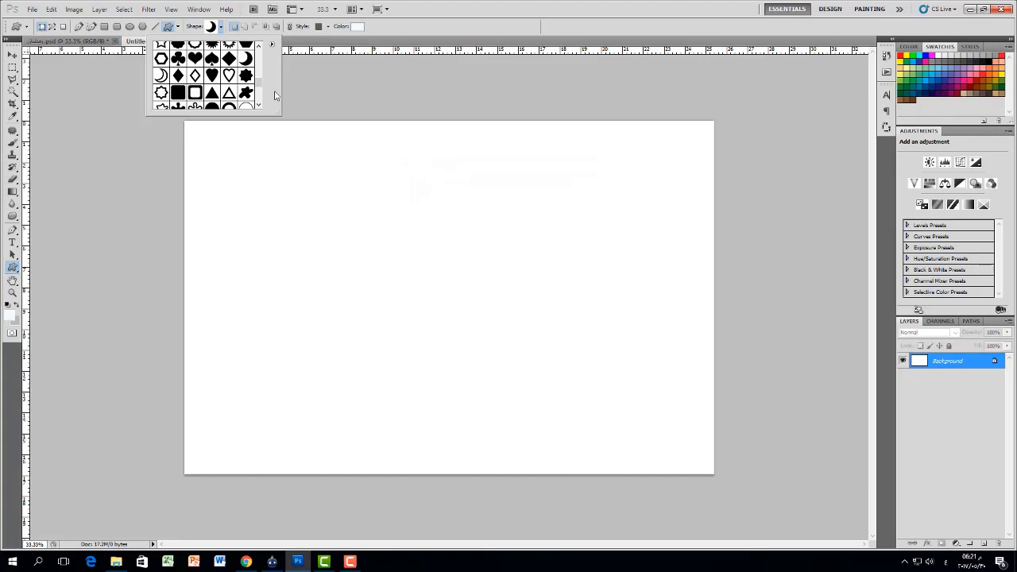
# Draw a large solid crescent moon in the blank document and set its fill to light grey c4cacd
pyautogui.click(246, 60)
pyautogui.moveTo(660, 177); pyautogui.dragTo(377, 534)
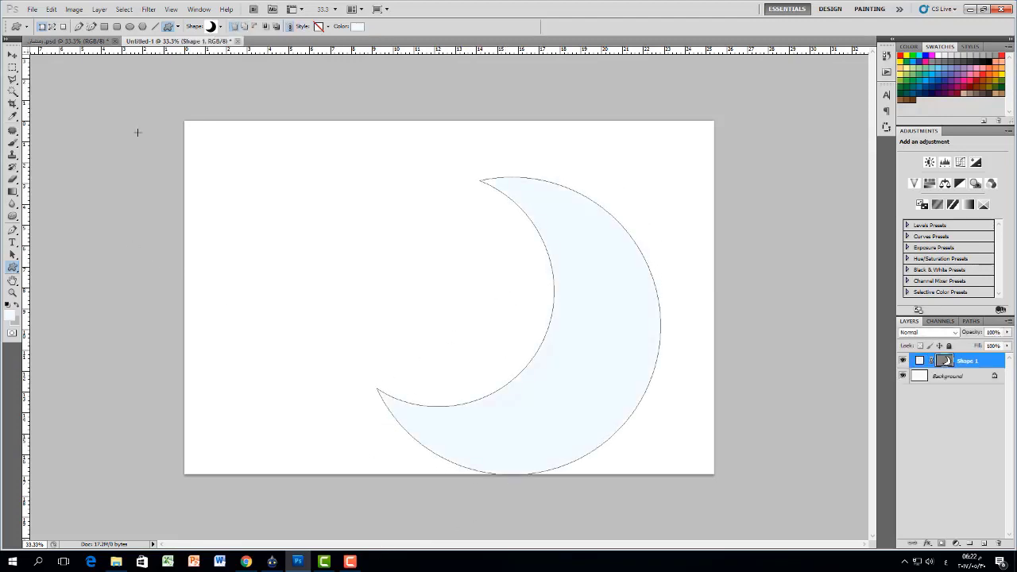
pyautogui.doubleClick(919, 361)
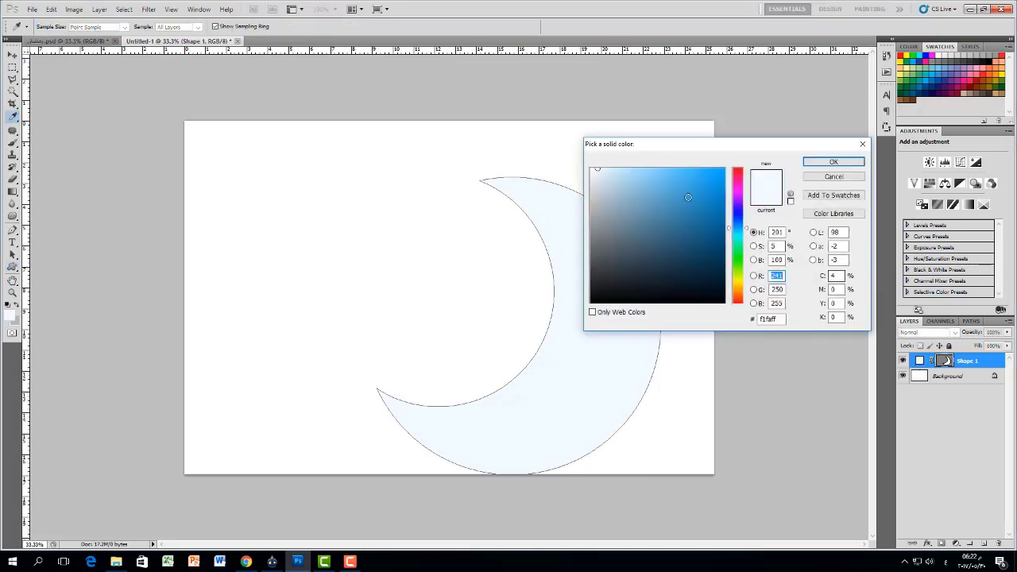
pyautogui.moveTo(618, 171); pyautogui.dragTo(596, 194)
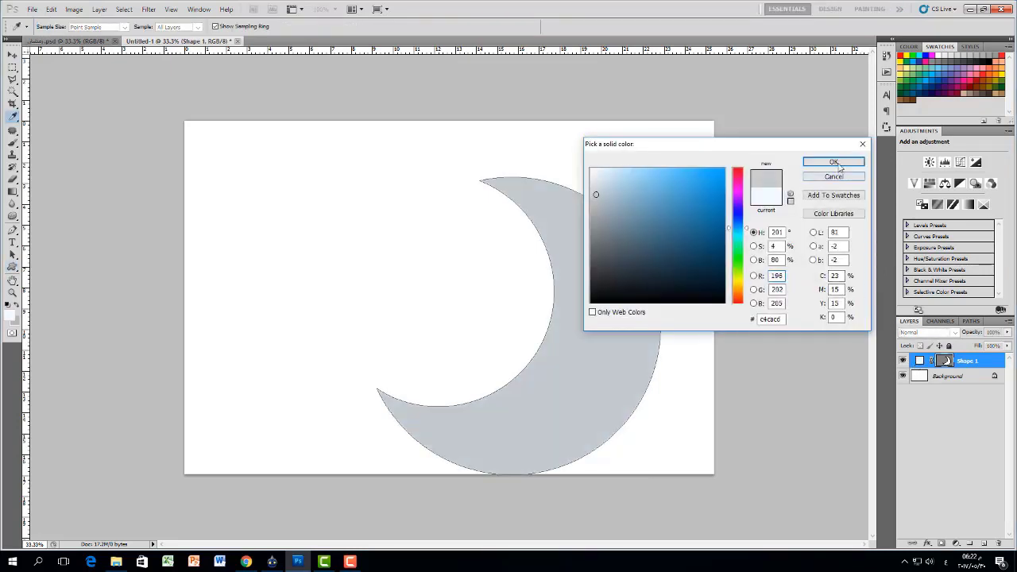
pyautogui.click(834, 163)
# Move the crescent slightly up and to the right so it sits clear of the canvas's bottom edge, and deselect it
pyautogui.click(11, 54)
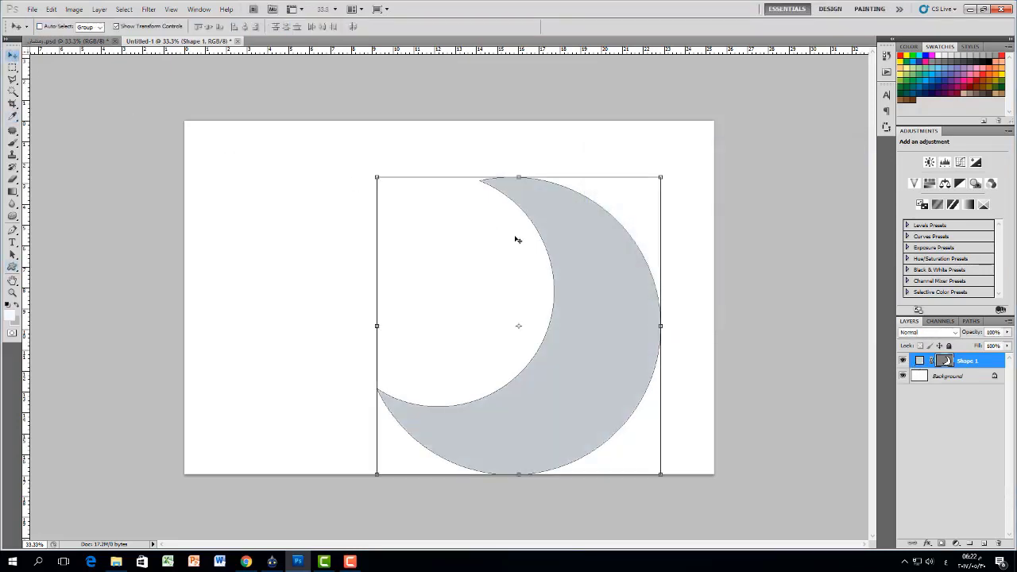
pyautogui.moveTo(604, 252); pyautogui.dragTo(627, 222)
pyautogui.click(259, 157)
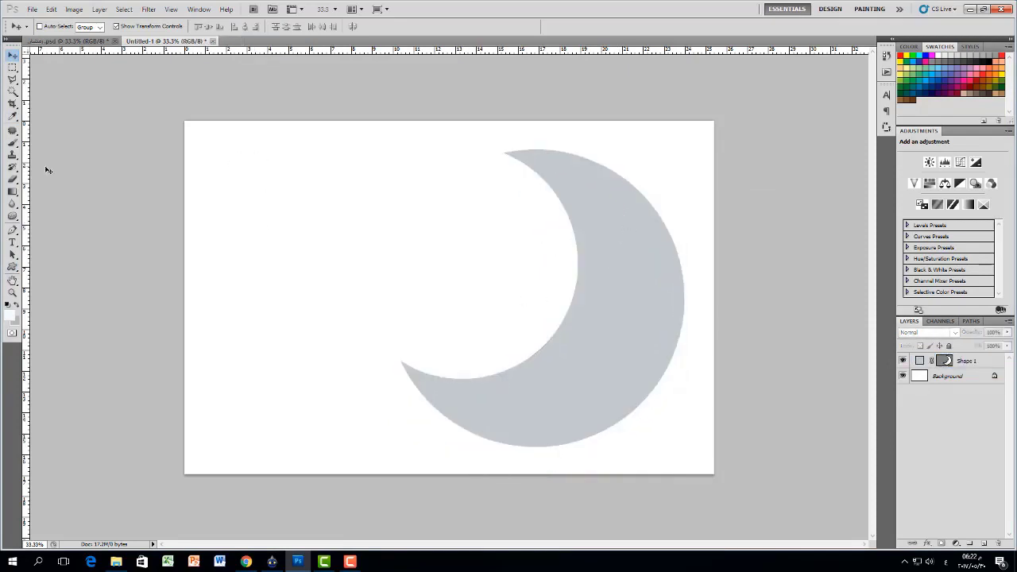
# Draw a small square with the Rectangle tool over the crescent's upper tip
pyautogui.click(15, 268)
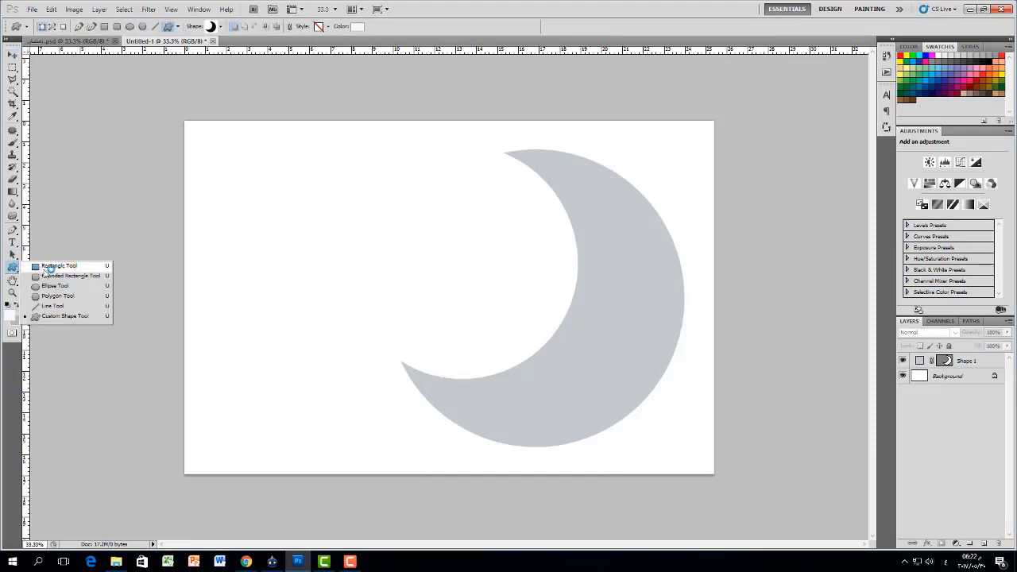
pyautogui.click(46, 267)
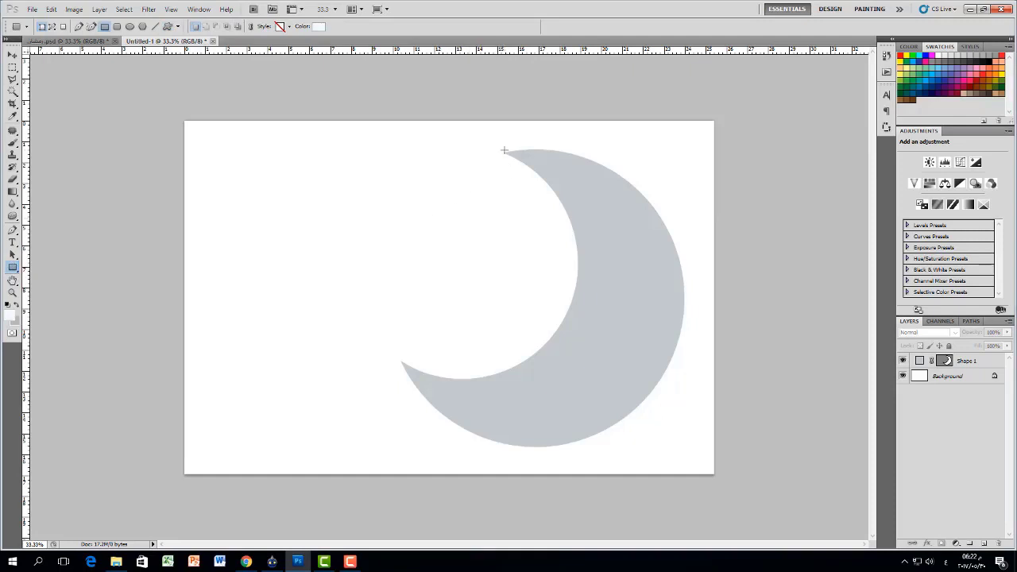
pyautogui.moveTo(504, 150); pyautogui.dragTo(551, 185)
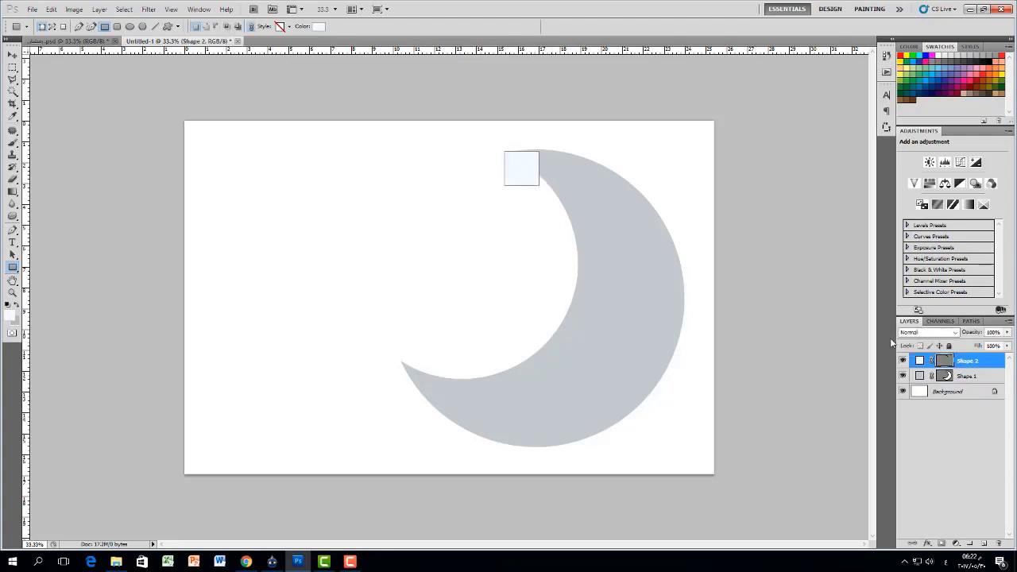
# Set the small square's fill colour to light pink f3affd and return to the Move tool
pyautogui.doubleClick(920, 361)
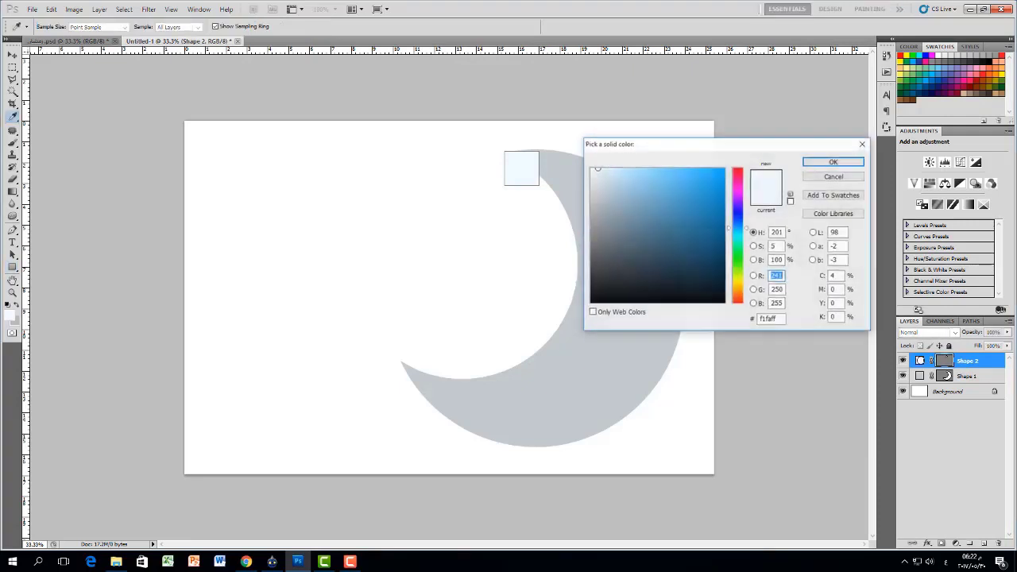
pyautogui.moveTo(612, 211); pyautogui.dragTo(635, 225)
pyautogui.moveTo(742, 204); pyautogui.dragTo(743, 194)
pyautogui.click(631, 169)
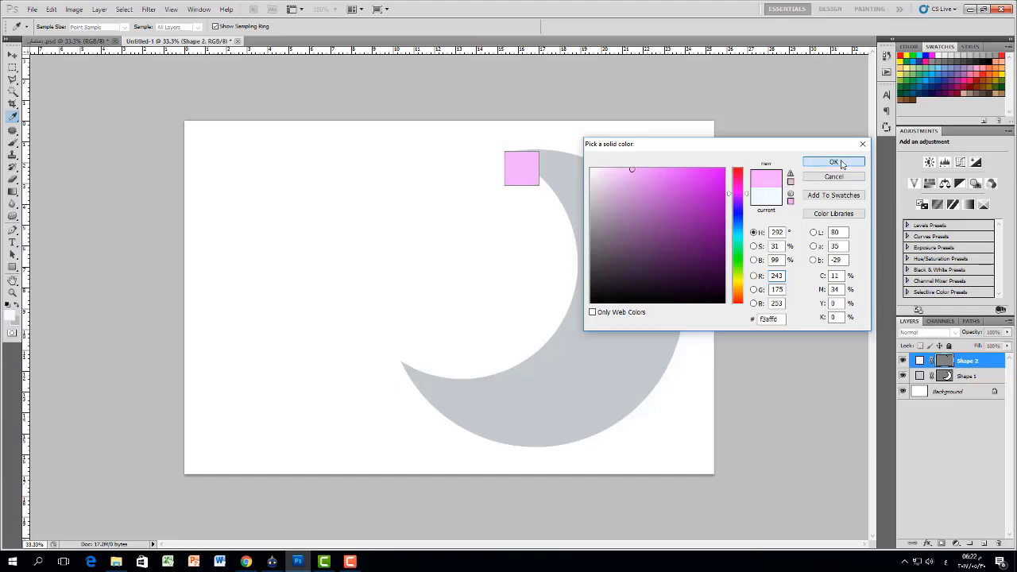
pyautogui.click(833, 161)
pyautogui.press('v')
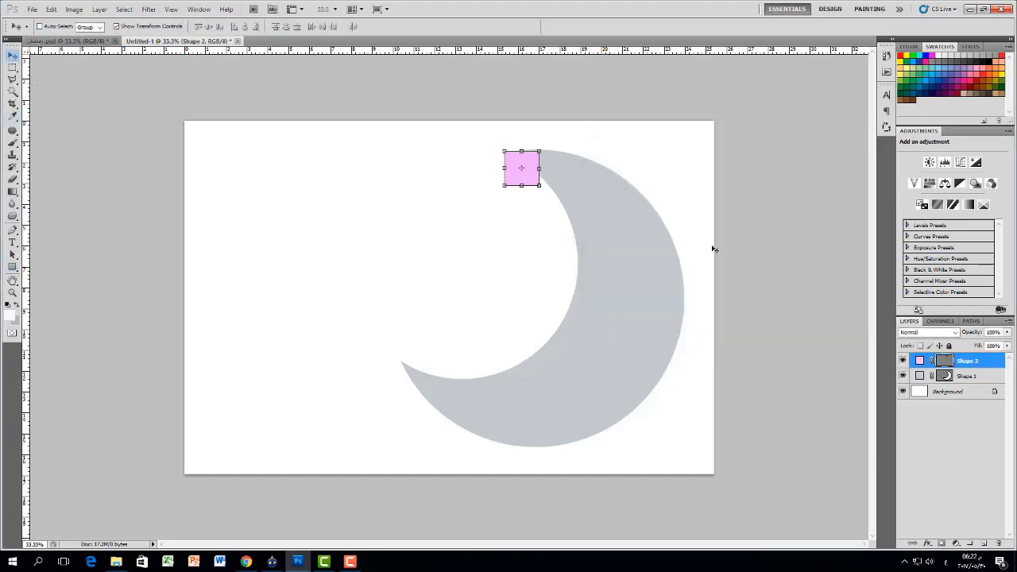
# Apply a drop shadow and a 10 px white outside stroke to the small square's layer
pyautogui.doubleClick(989, 361)
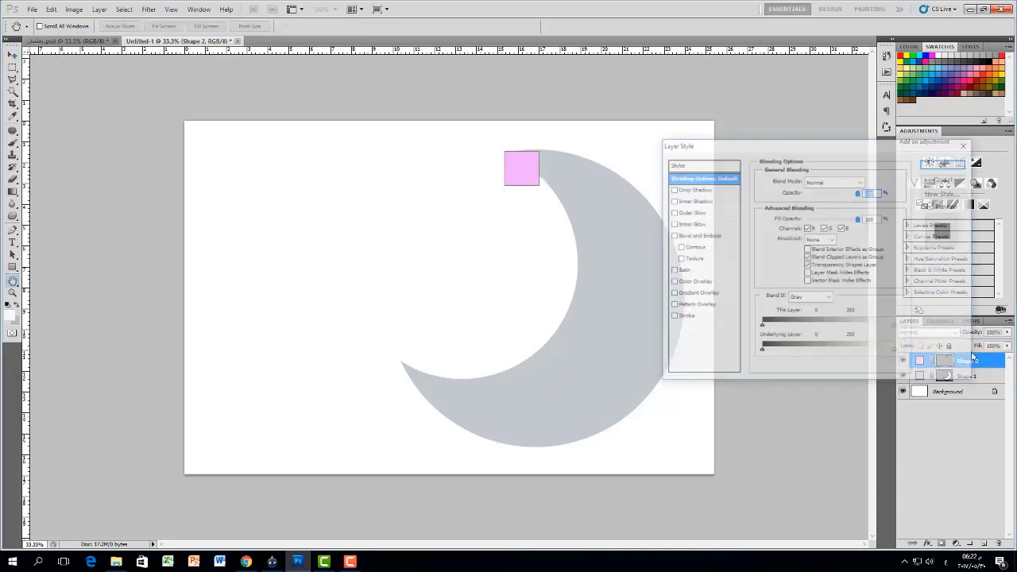
pyautogui.click(695, 191)
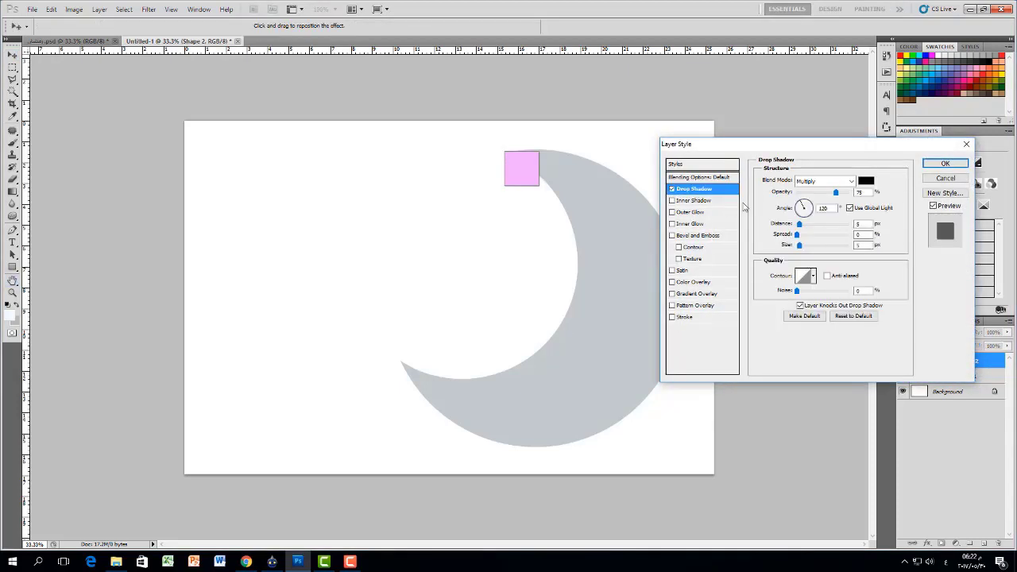
pyautogui.click(684, 316)
pyautogui.click(785, 310)
pyautogui.click(634, 219)
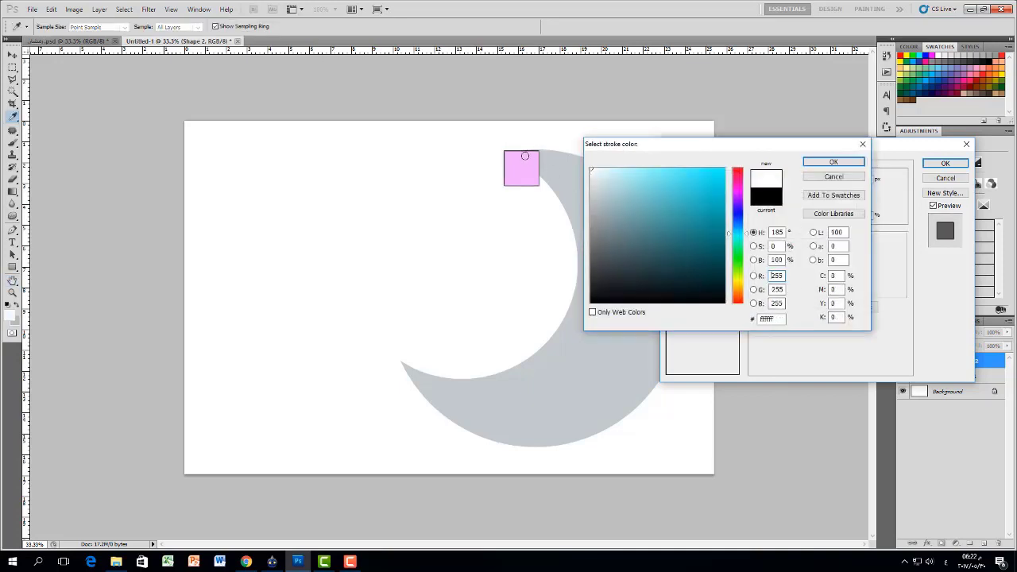
pyautogui.click(834, 163)
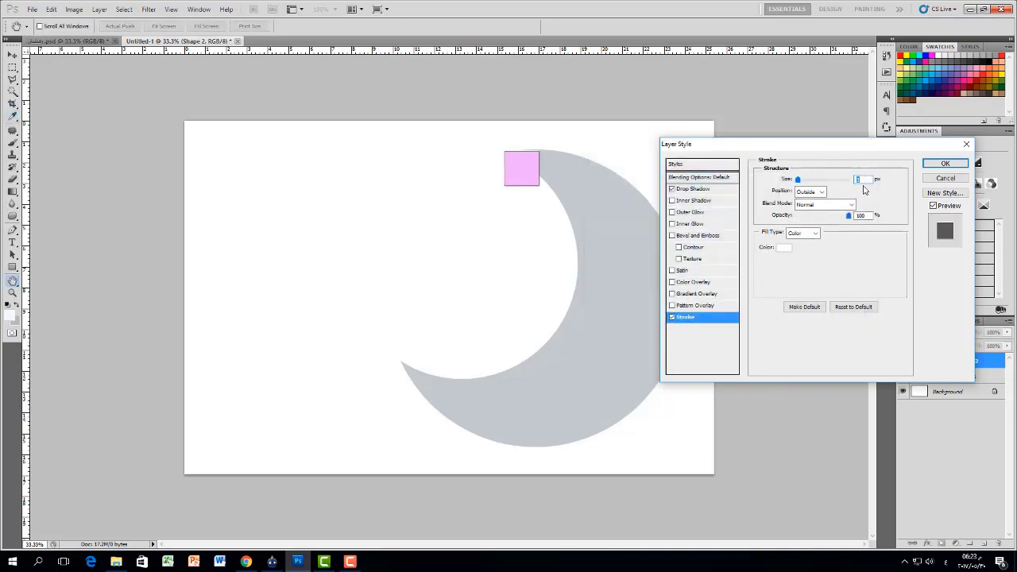
pyautogui.write('100')
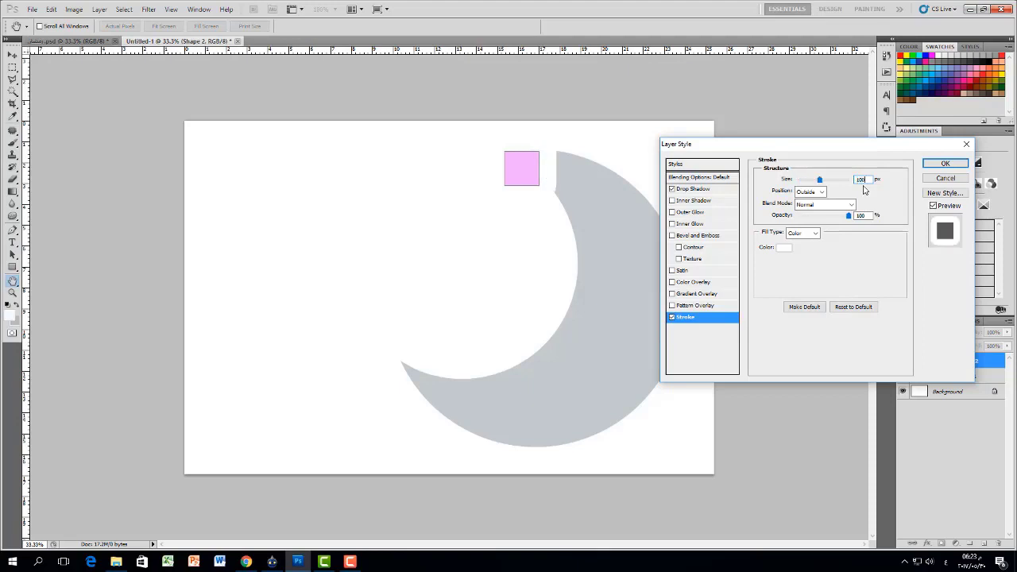
pyautogui.press('BackSpace')
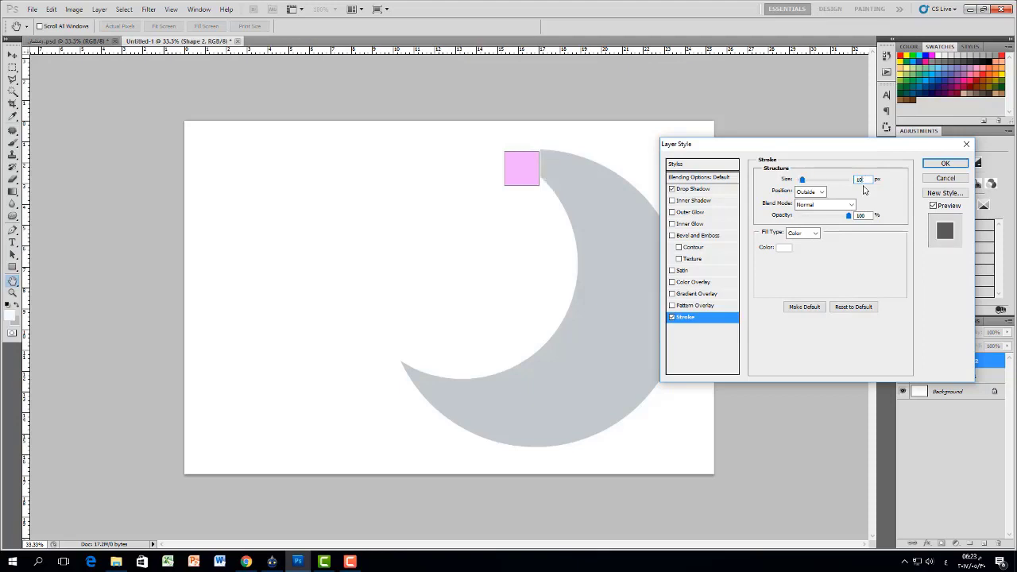
pyautogui.click(672, 189)
pyautogui.click(944, 163)
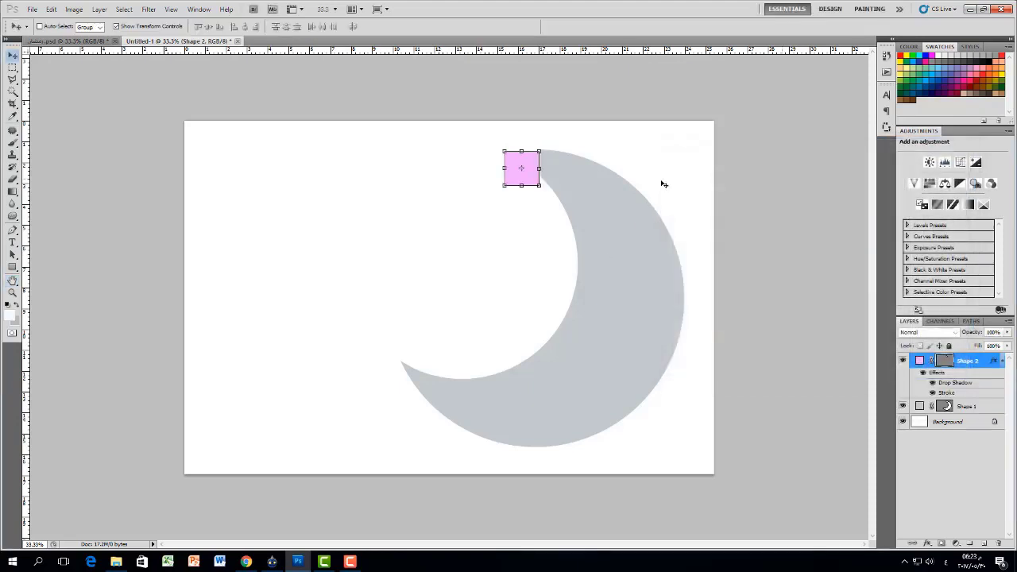
# Move the small pink square right from the crescent's tip onto the upper part of the crescent
pyautogui.scroll(5, 538, 212)
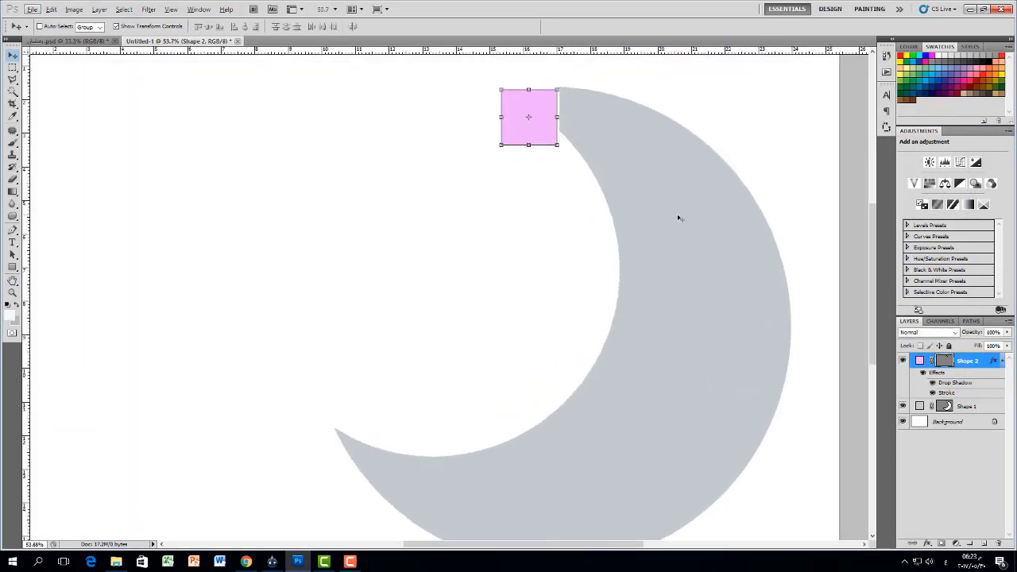
pyautogui.scroll(-1, 568, 195)
pyautogui.moveTo(505, 168); pyautogui.dragTo(563, 172)
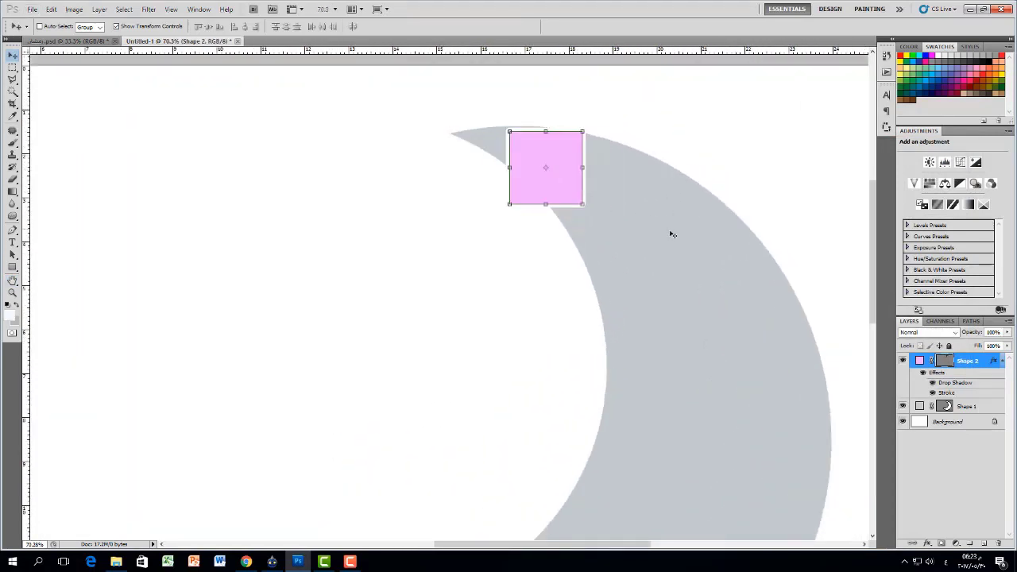
# Set the square's drop shadow distance to 12 px, enlarge the shadow's size, and change the stroke position to Center
pyautogui.doubleClick(984, 383)
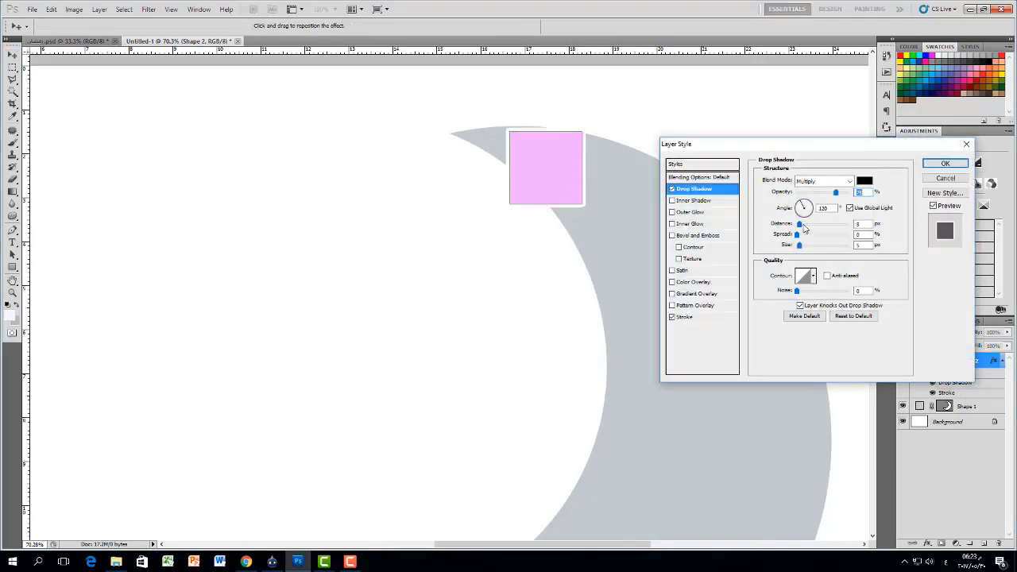
pyautogui.moveTo(805, 225); pyautogui.dragTo(804, 249)
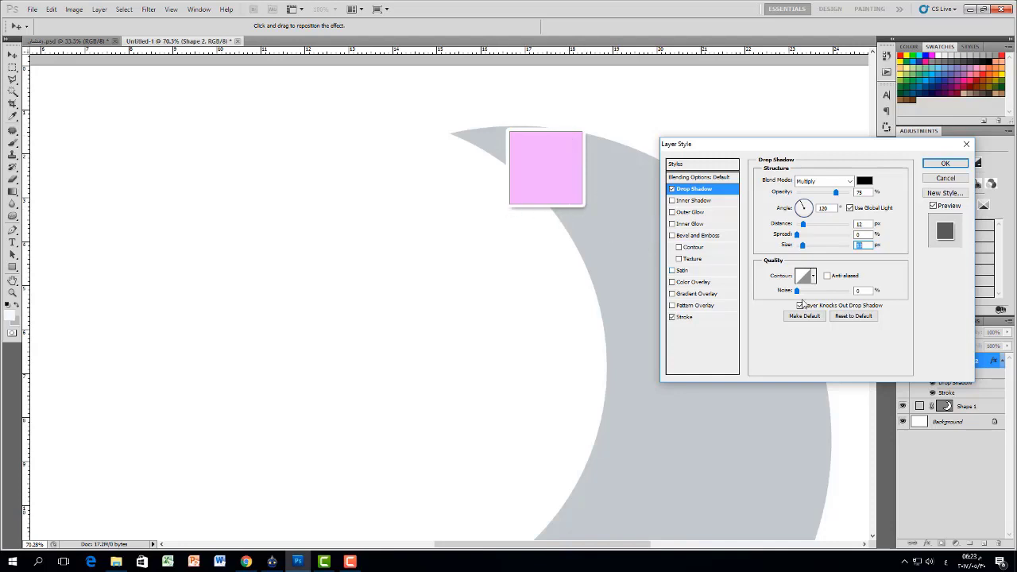
pyautogui.click(688, 317)
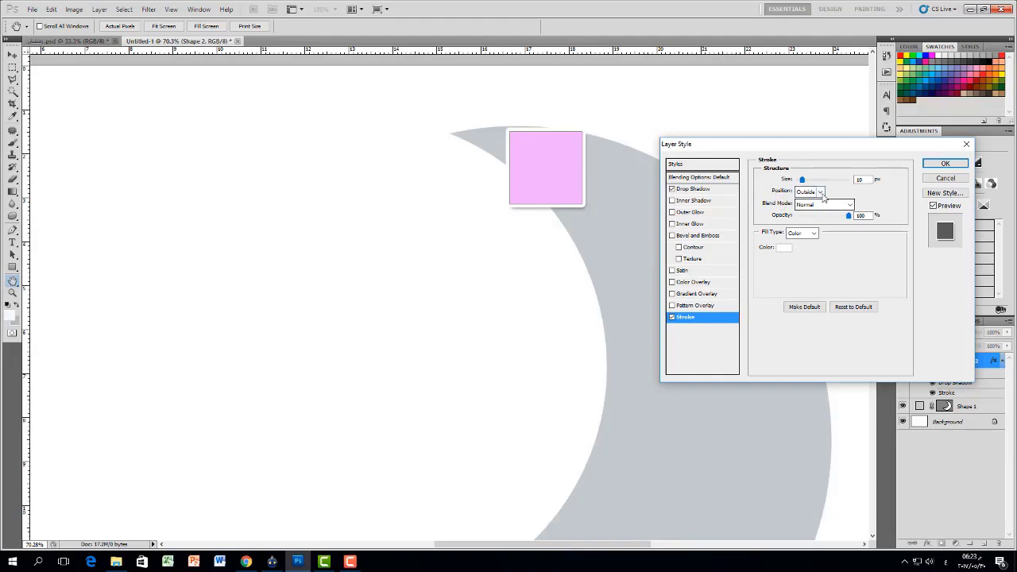
pyautogui.click(810, 191)
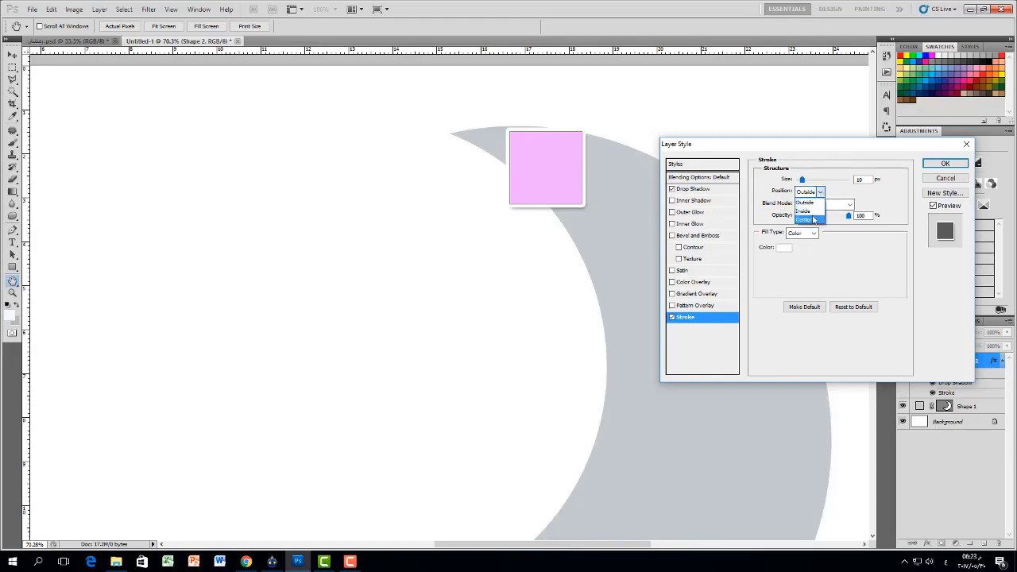
pyautogui.click(813, 219)
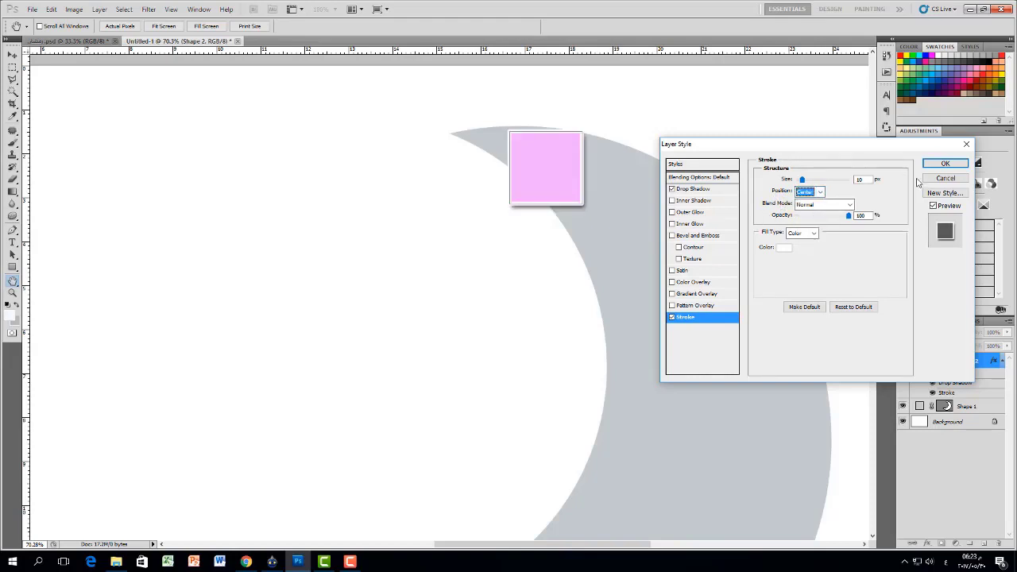
pyautogui.click(945, 163)
pyautogui.press('v')
pyautogui.keyDown('ctrl'); pyautogui.click(503, 255); pyautogui.keyUp('ctrl')
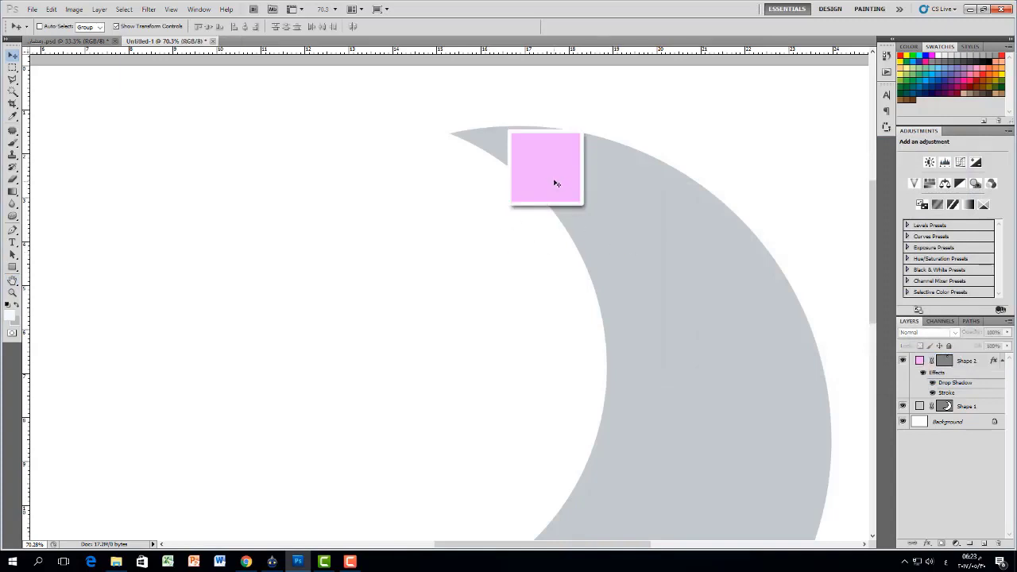
# Place the square over the crescent's upper tip, rotated about -25.4° and scaled to about 88%
pyautogui.keyDown('ctrl'); pyautogui.click(568, 169); pyautogui.keyUp('ctrl')
pyautogui.moveTo(469, 170); pyautogui.dragTo(516, 170)
pyautogui.moveTo(534, 207); pyautogui.dragTo(533, 186)
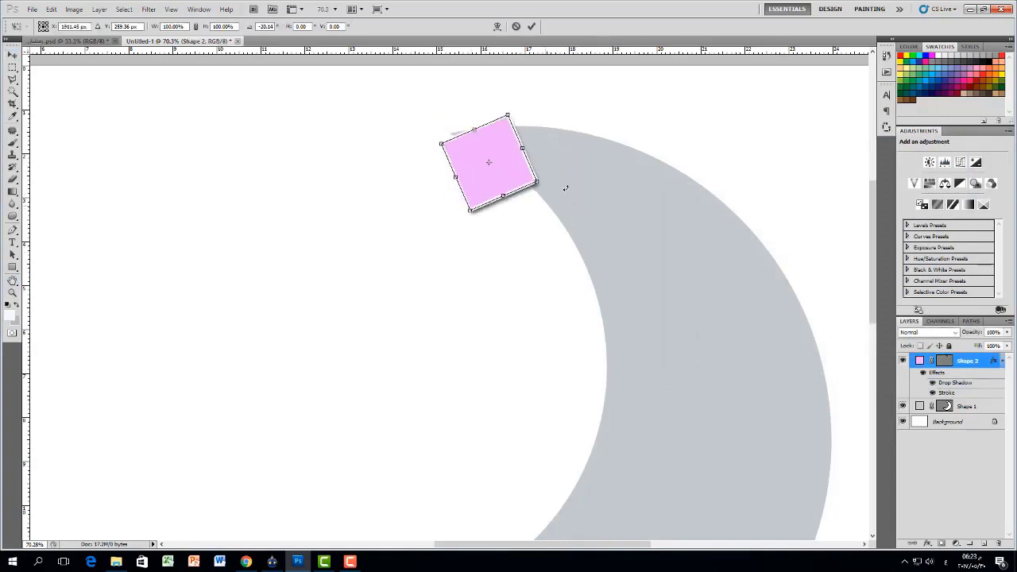
pyautogui.moveTo(488, 152); pyautogui.dragTo(505, 139)
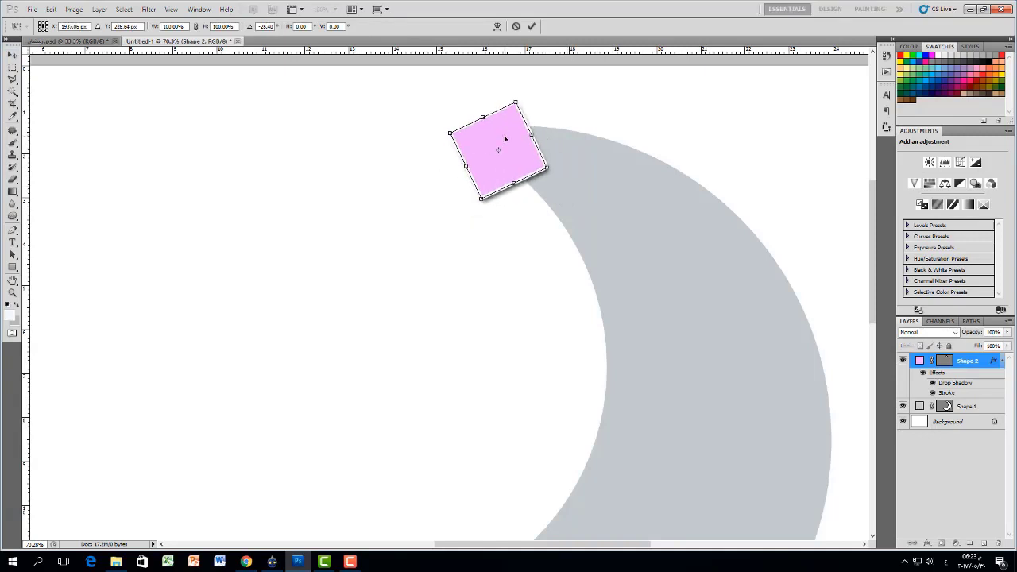
pyautogui.scroll(-3, 537, 156)
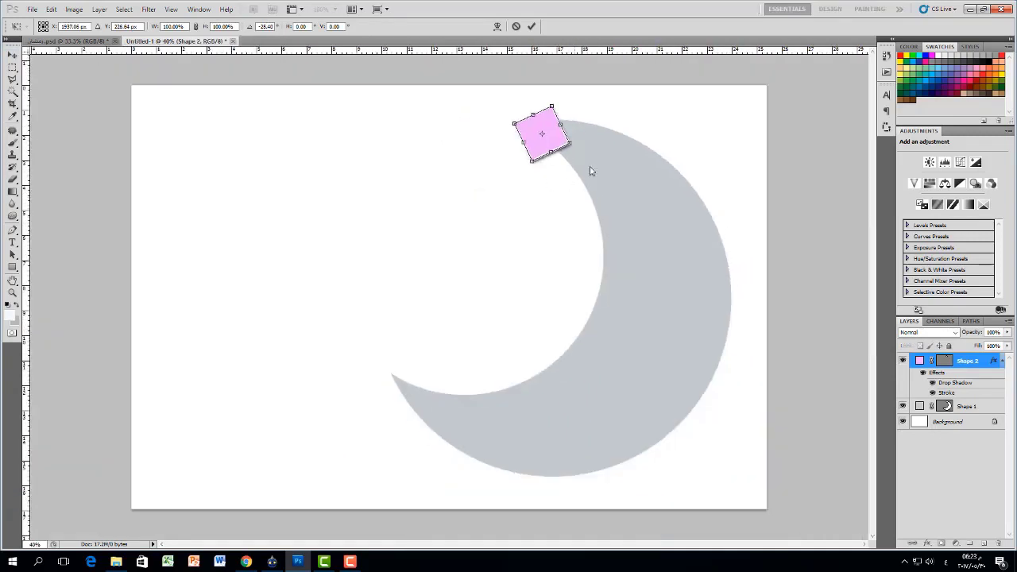
pyautogui.moveTo(570, 143); pyautogui.dragTo(564, 141)
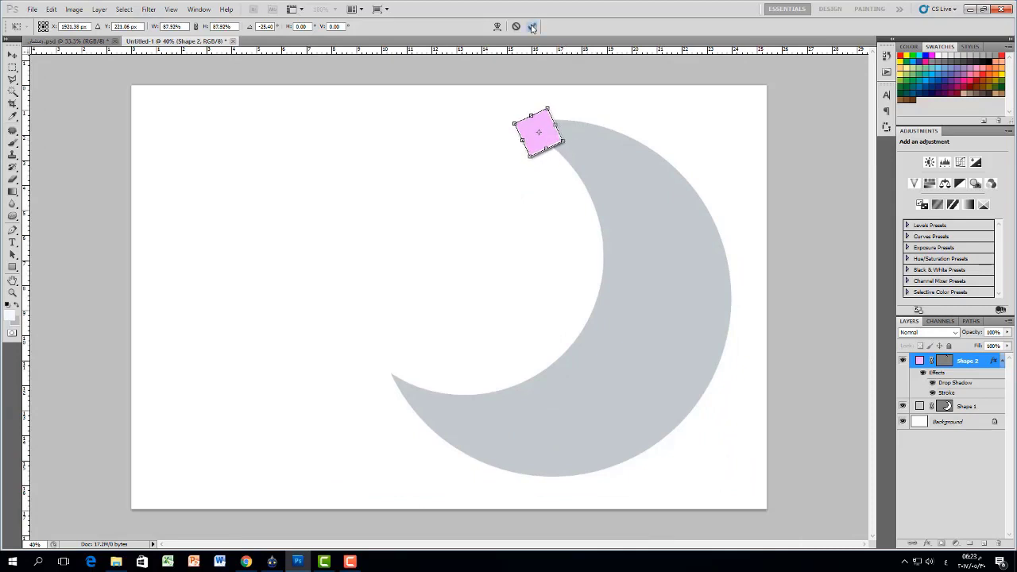
pyautogui.click(531, 27)
# Duplicate the square six times down the crescent's upper part in staggered rows, rotating some copies to vary their angles
pyautogui.scroll(2, 593, 90)
pyautogui.scroll(-1, 595, 130)
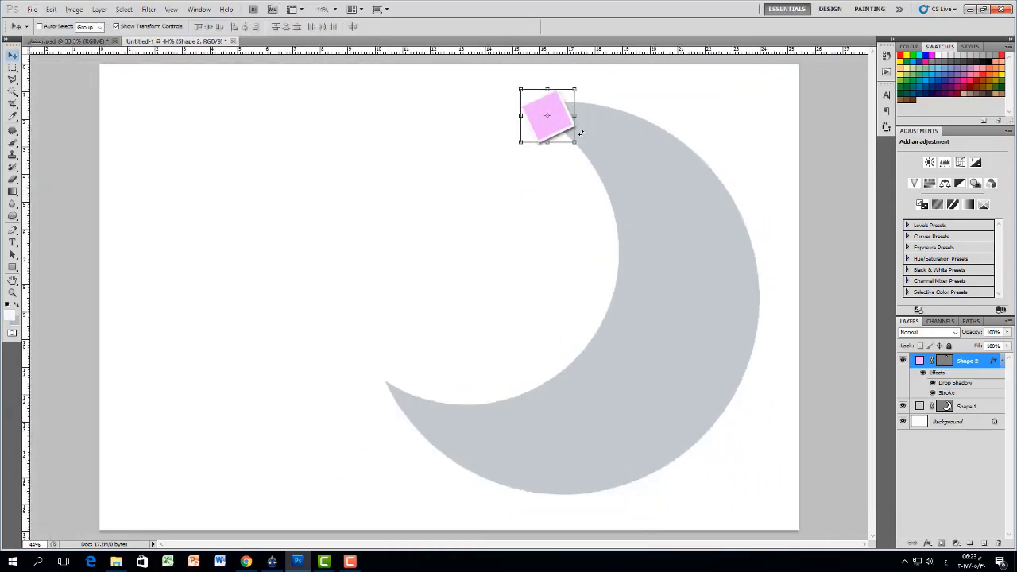
pyautogui.moveTo(564, 123); pyautogui.dragTo(699, 166)
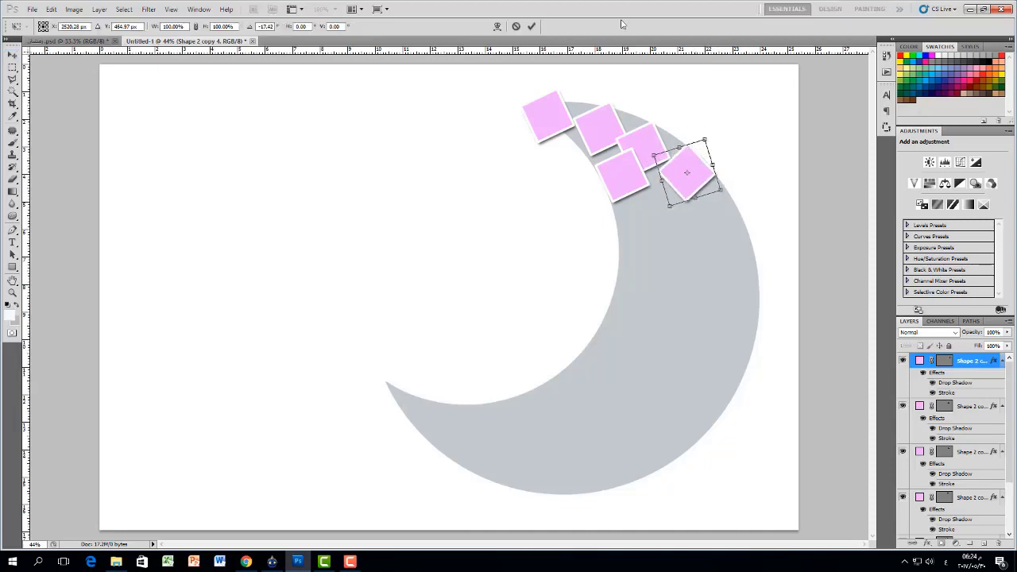
pyautogui.click(532, 26)
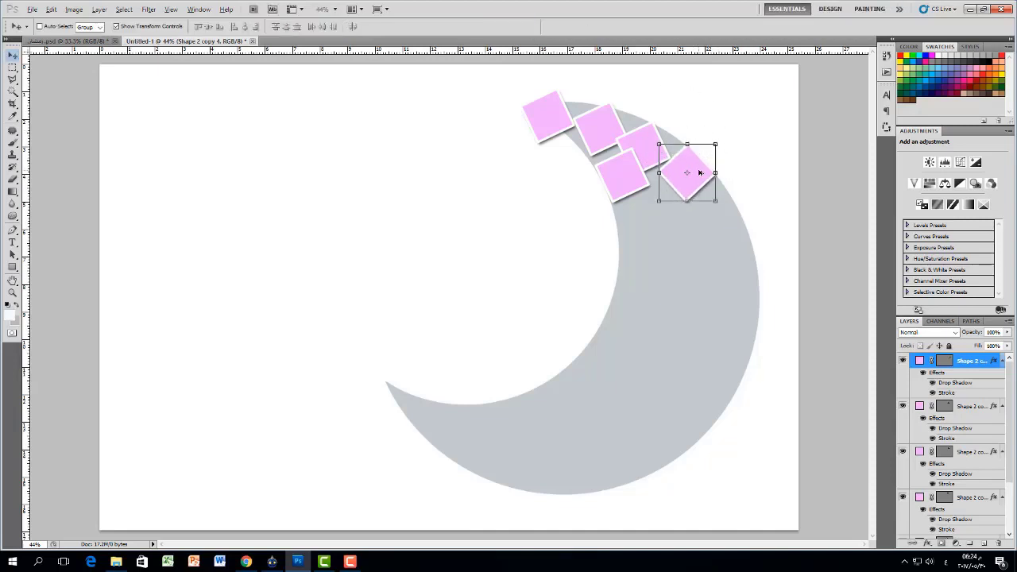
pyautogui.moveTo(700, 172); pyautogui.dragTo(718, 216)
pyautogui.click(533, 26)
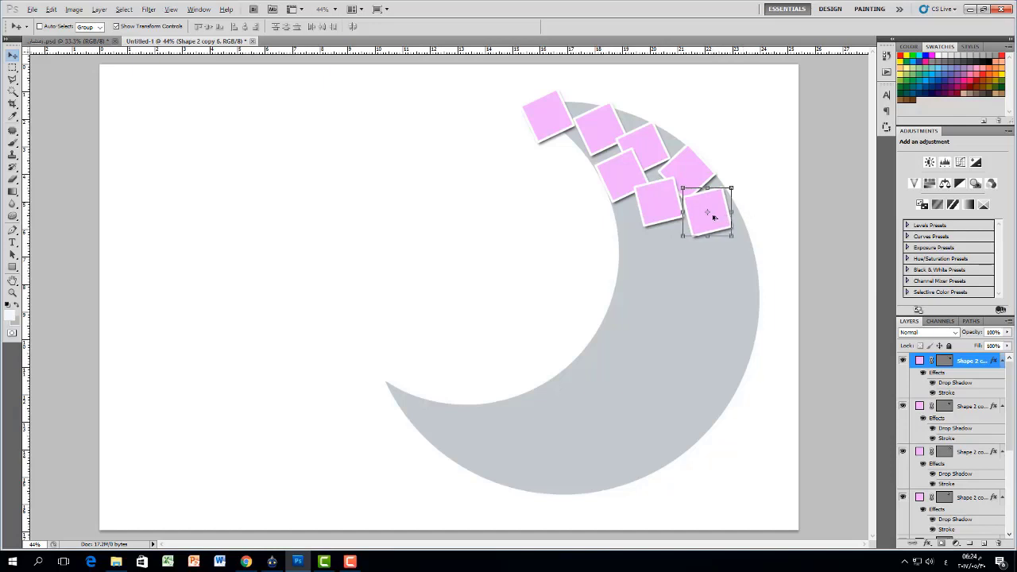
# Add two more copies down the crescent's outer edge, the first turned upright and the second rotated about 12° clockwise
pyautogui.moveTo(714, 217); pyautogui.dragTo(738, 257)
pyautogui.hotkey('ctrl', 't')
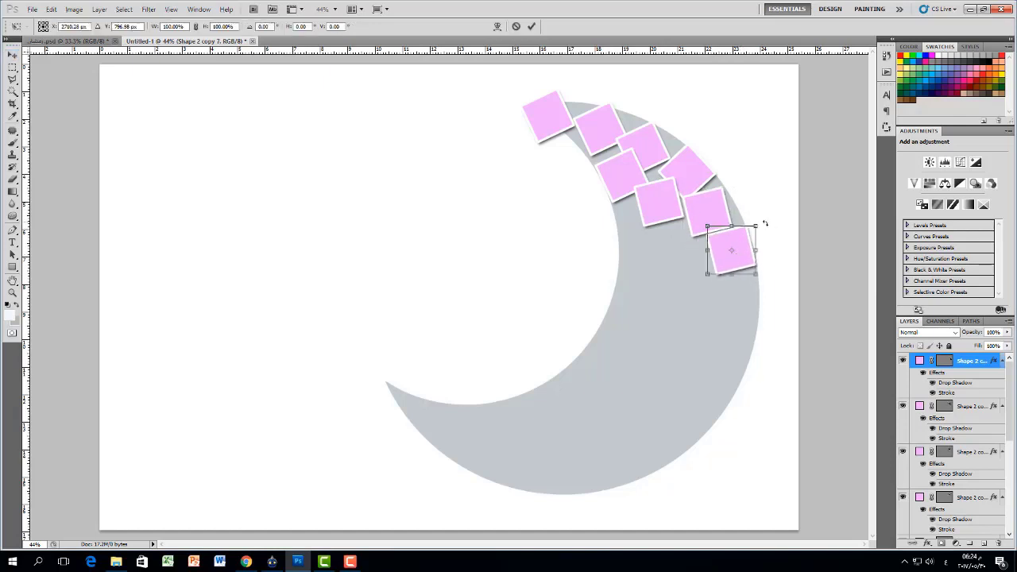
pyautogui.moveTo(764, 223); pyautogui.dragTo(753, 330)
pyautogui.press('Escape')
pyautogui.hotkey('ctrl', 't')
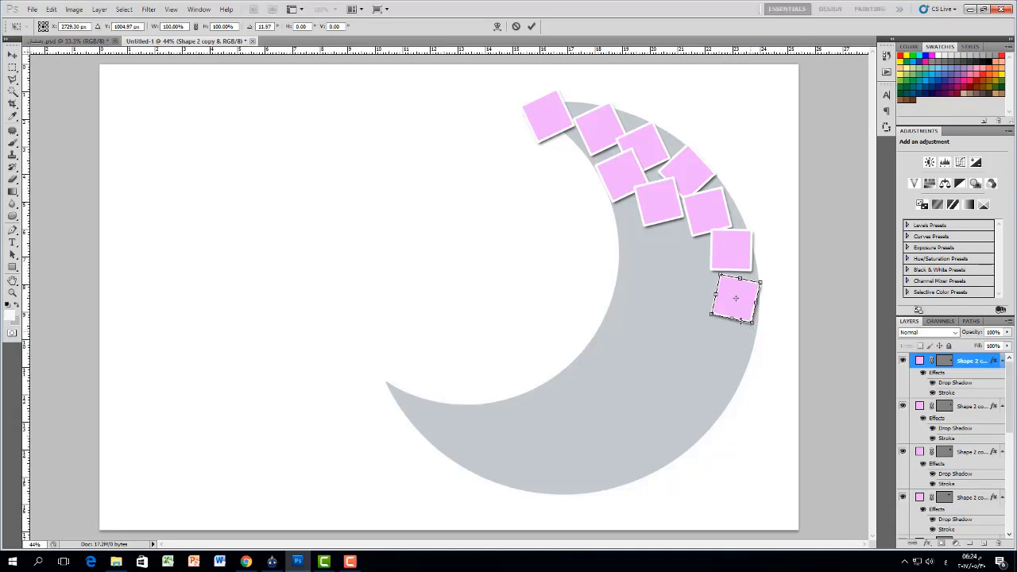
pyautogui.click(532, 26)
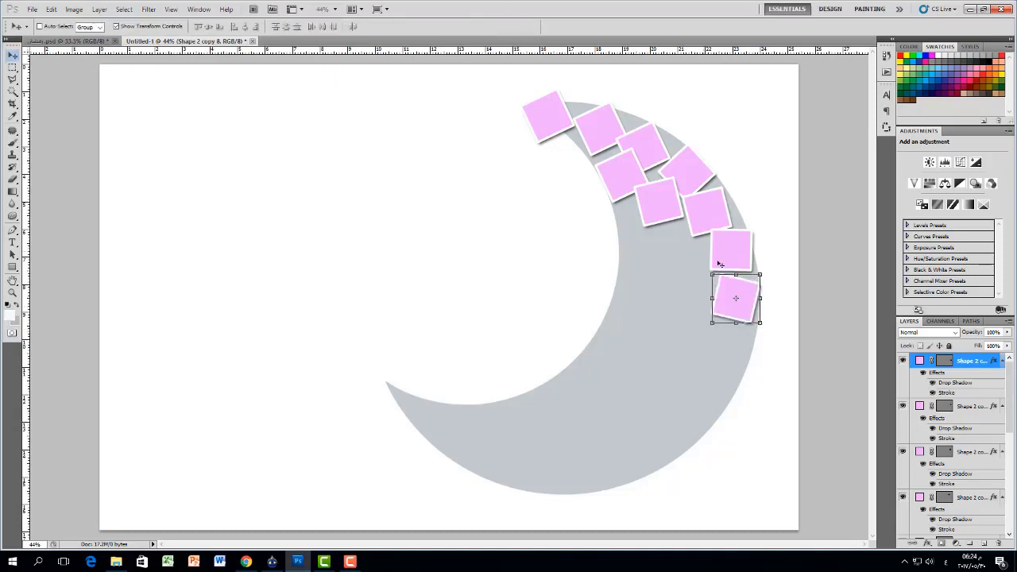
# Add one copy at the outer edge's lower end and two across the crescent's middle, rotating the centre one about -38.7°
pyautogui.moveTo(739, 296); pyautogui.dragTo(699, 220)
pyautogui.keyDown('alt'); pyautogui.click(647, 250); pyautogui.keyUp('alt')
pyautogui.keyDown('alt'); pyautogui.click(691, 256); pyautogui.keyUp('alt')
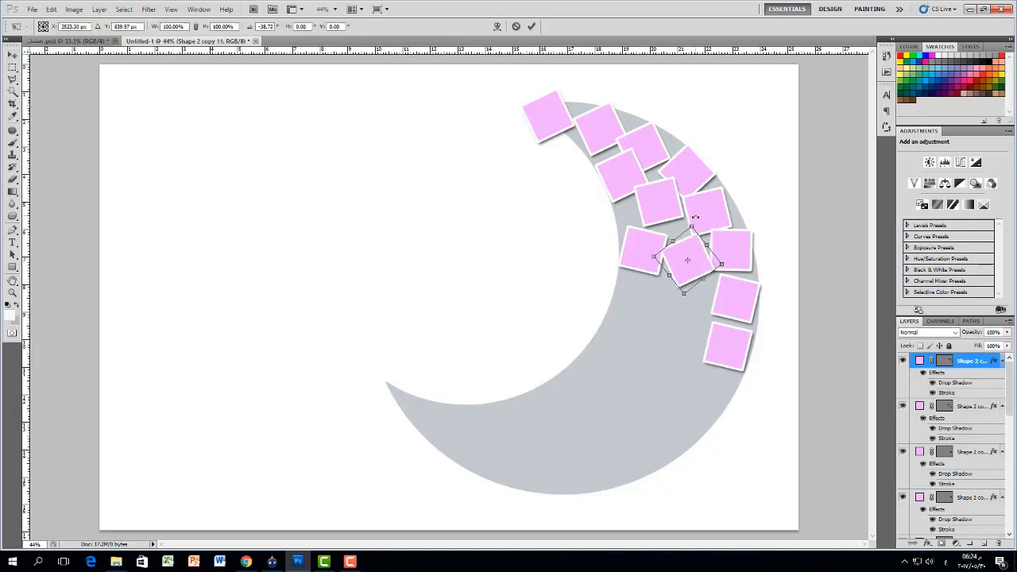
pyautogui.moveTo(531, 33); pyautogui.dragTo(602, 65)
pyautogui.press('Return')
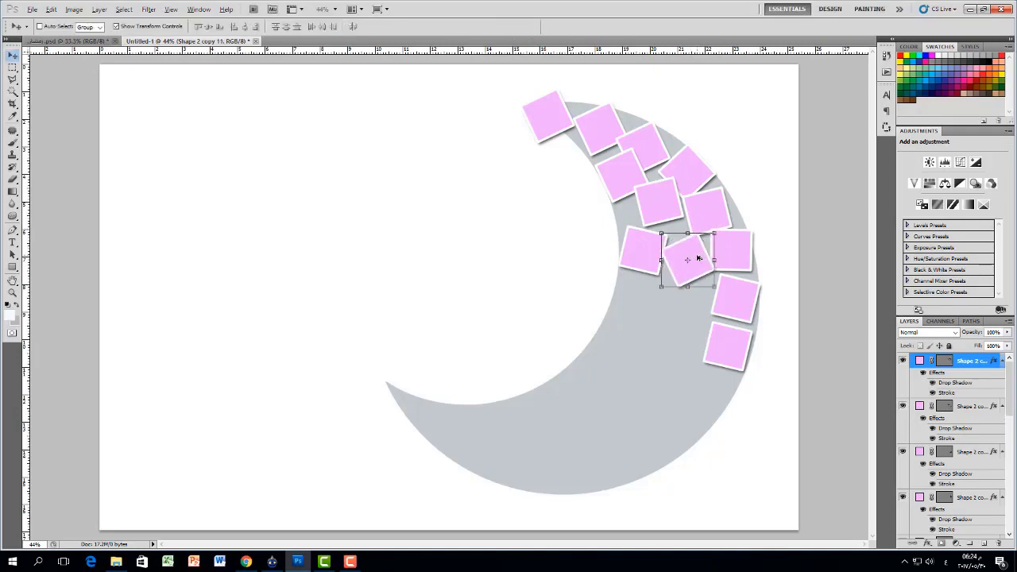
# Add two copies in the row beneath, at the inner edge and centre, and rotate the centre one about 22°
pyautogui.moveTo(681, 254); pyautogui.dragTo(694, 305)
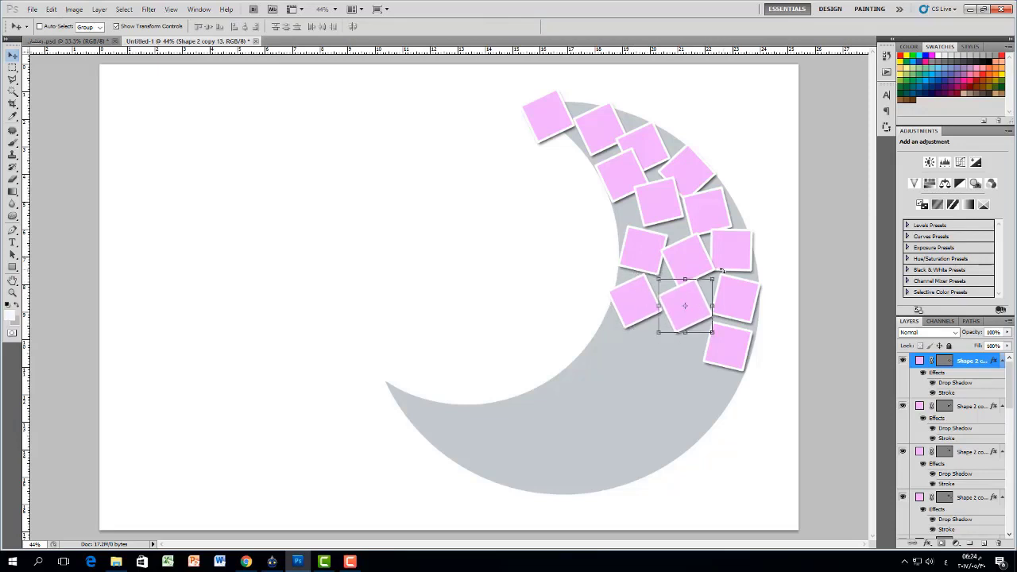
pyautogui.moveTo(721, 271); pyautogui.dragTo(730, 289)
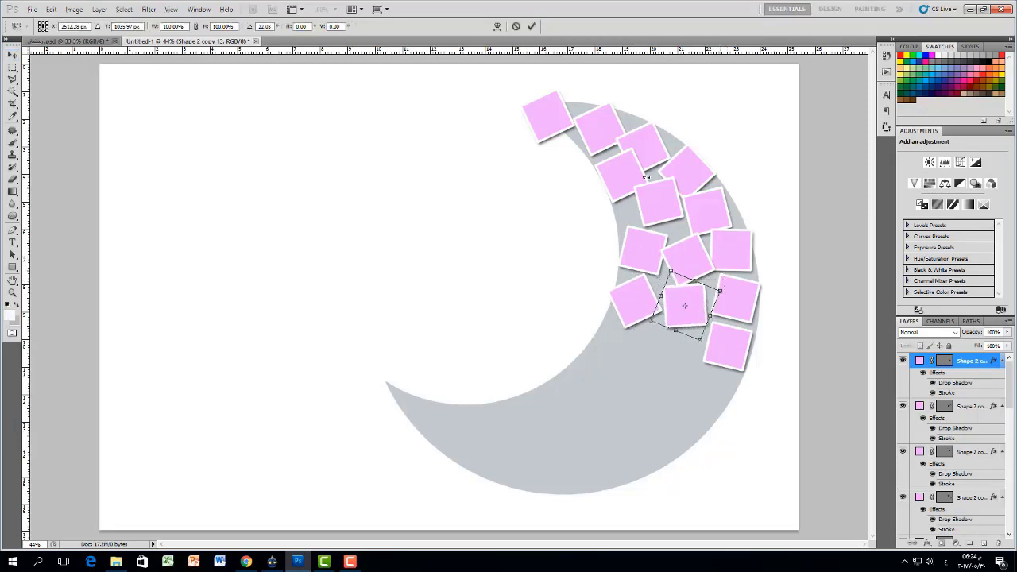
pyautogui.click(530, 26)
# Add three copies for the next row down, rotate the outer-edge square above it, and turn the new middle copy about -13.4°
pyautogui.moveTo(731, 345); pyautogui.dragTo(735, 415)
pyautogui.click(531, 26)
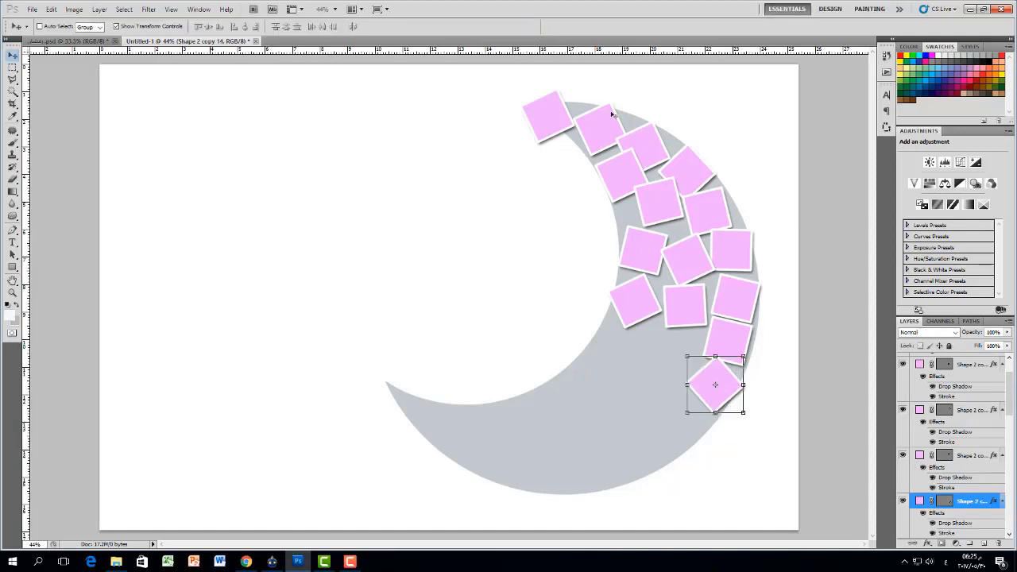
pyautogui.keyDown('ctrl'); pyautogui.click(740, 342); pyautogui.keyUp('ctrl')
pyautogui.moveTo(759, 312); pyautogui.dragTo(678, 362)
pyautogui.click(532, 27)
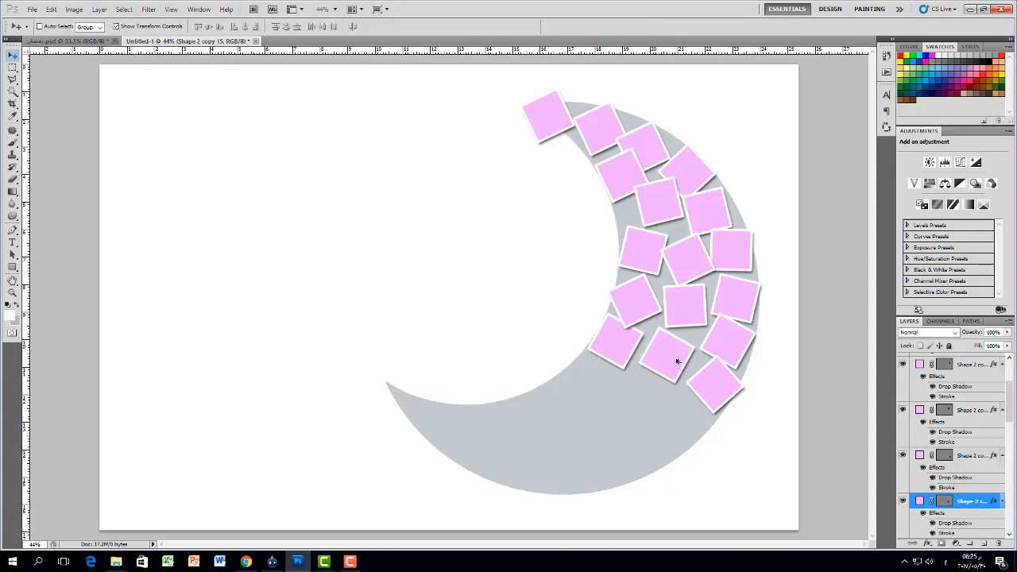
pyautogui.hotkey('ctrl', 't')
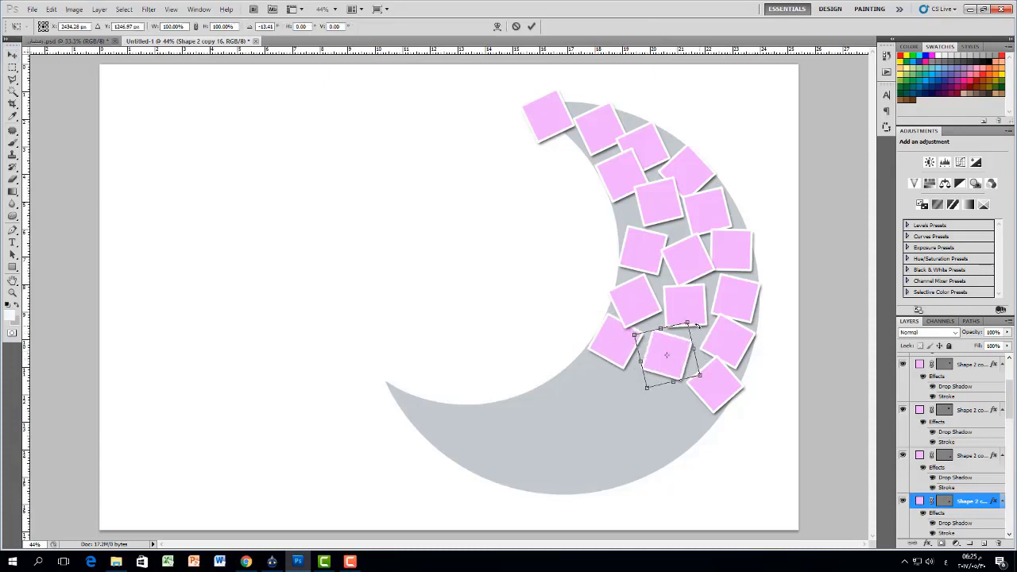
pyautogui.click(532, 26)
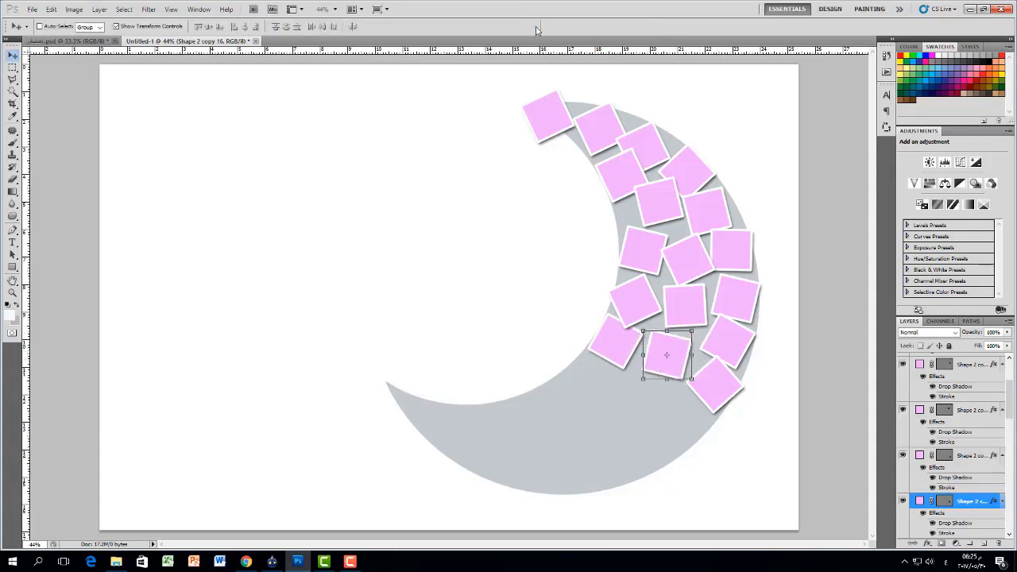
pyautogui.click(622, 344)
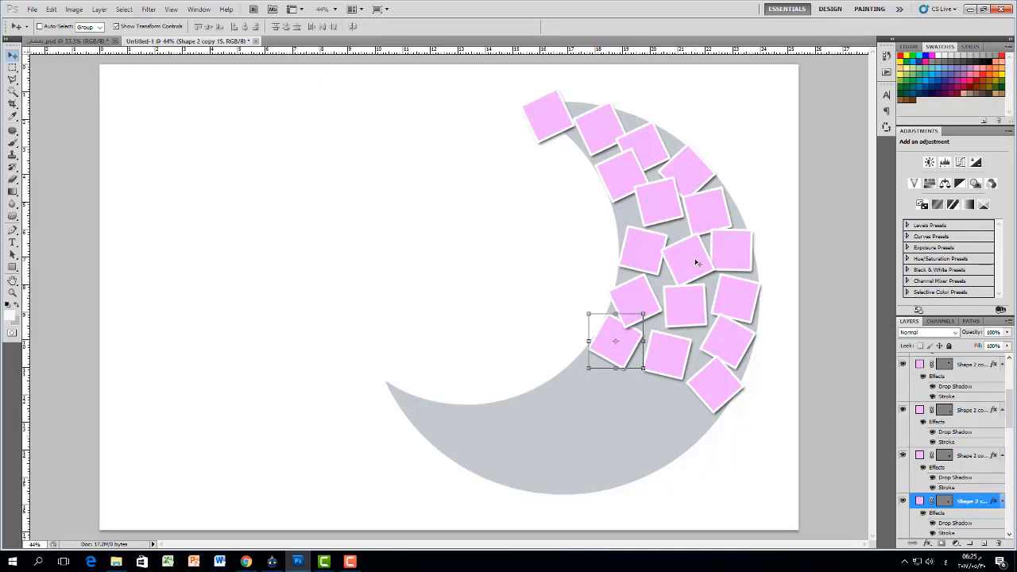
pyautogui.click(693, 173)
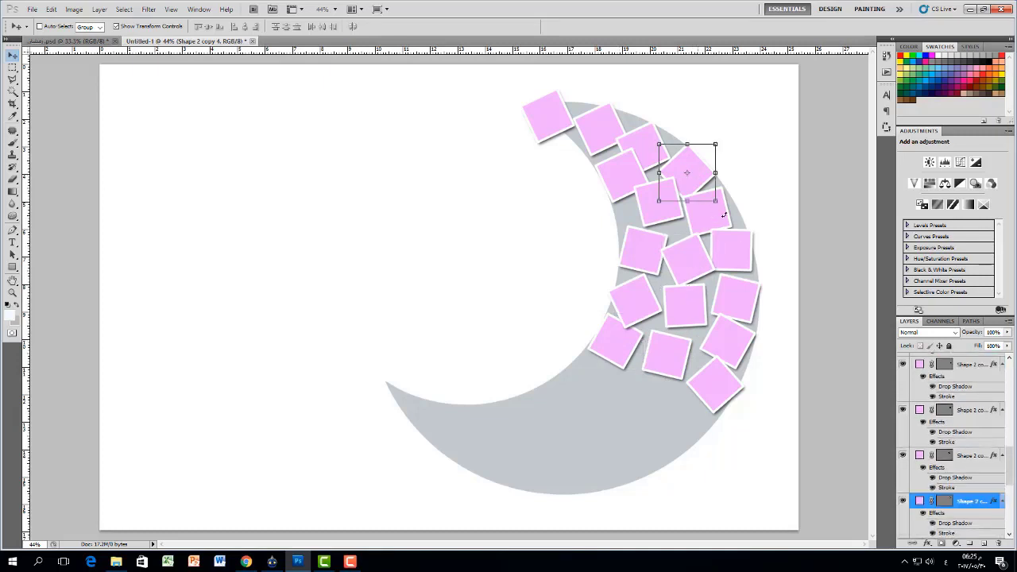
pyautogui.click(742, 261)
pyautogui.click(619, 173)
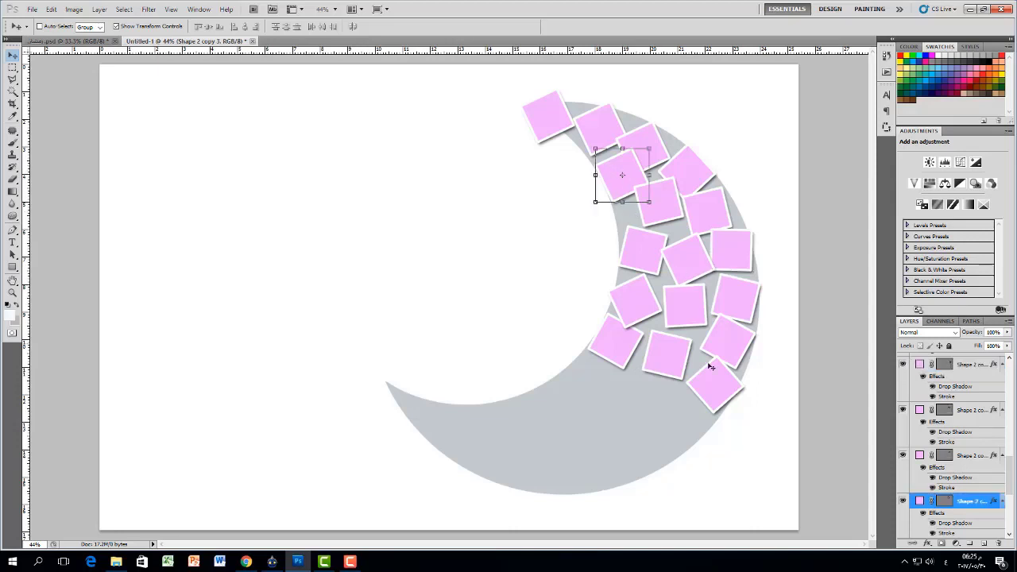
pyautogui.click(712, 375)
pyautogui.click(665, 352)
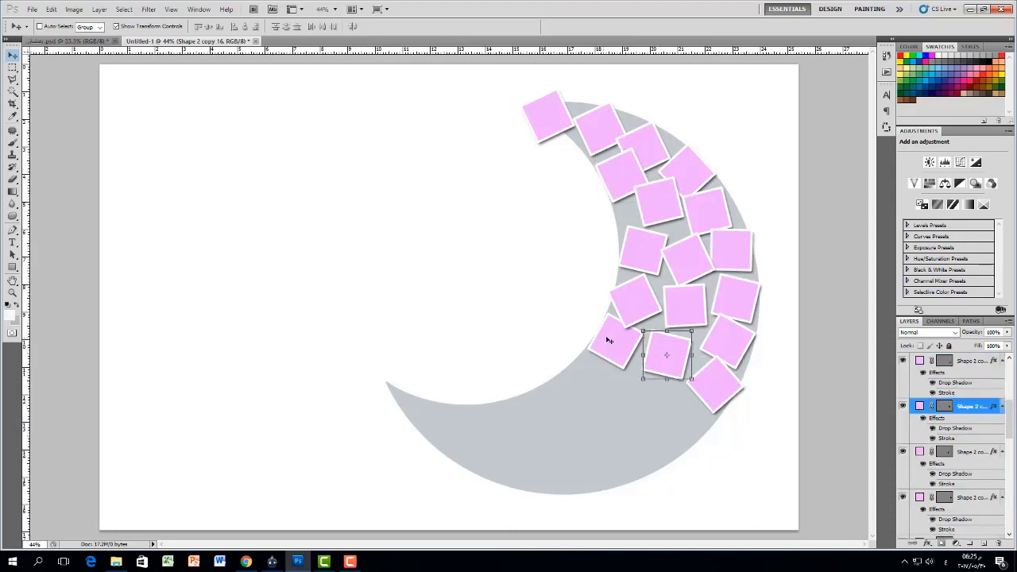
# Duplicate the lowest inner-edge square into a slanted row of three across the lower crescent, turning the middle copy nearly upright
pyautogui.click(612, 340)
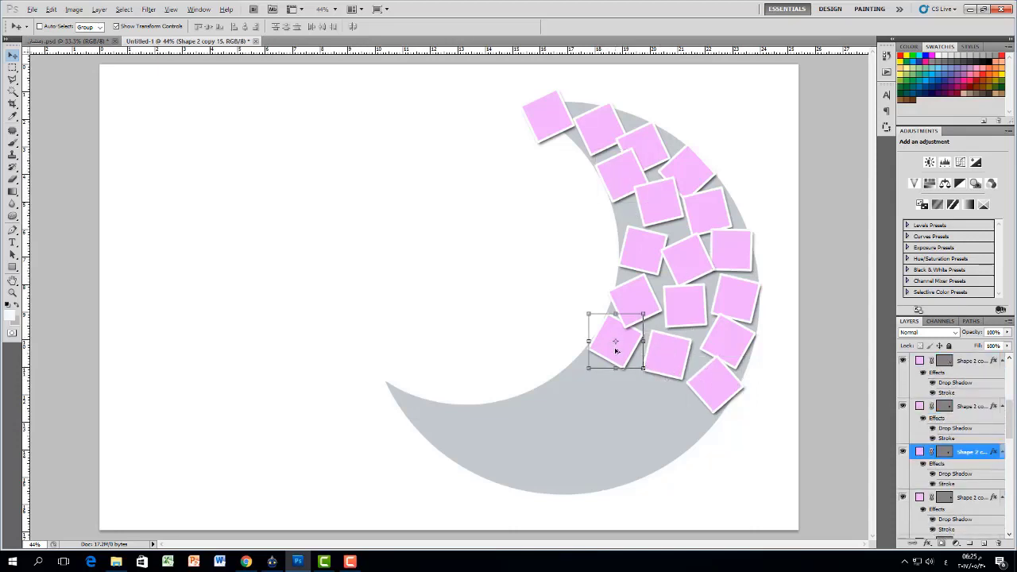
pyautogui.moveTo(616, 350); pyautogui.dragTo(593, 389)
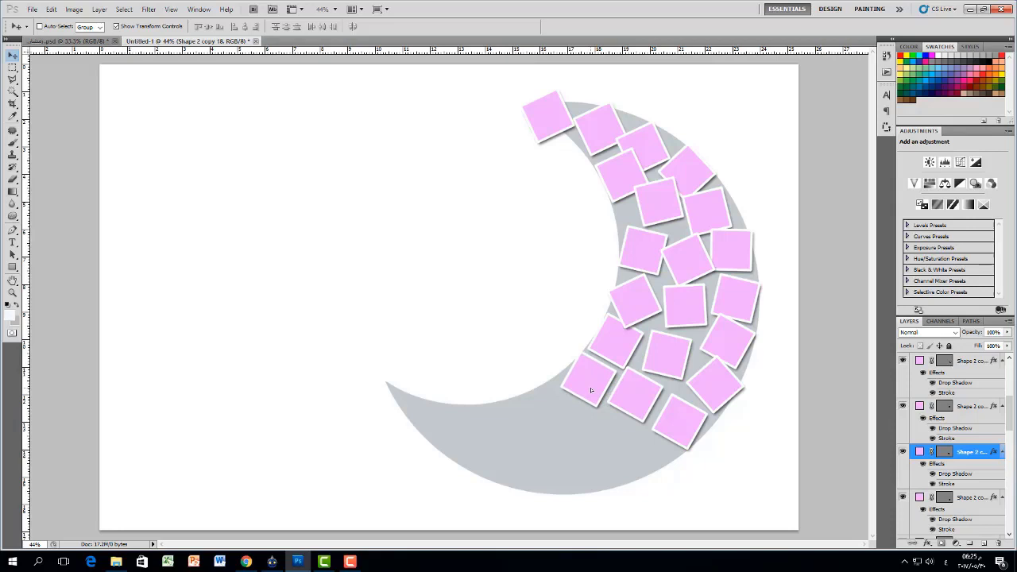
pyautogui.keyDown('ctrl'); pyautogui.click(648, 393); pyautogui.keyUp('ctrl')
pyautogui.hotkey('ctrl', 't')
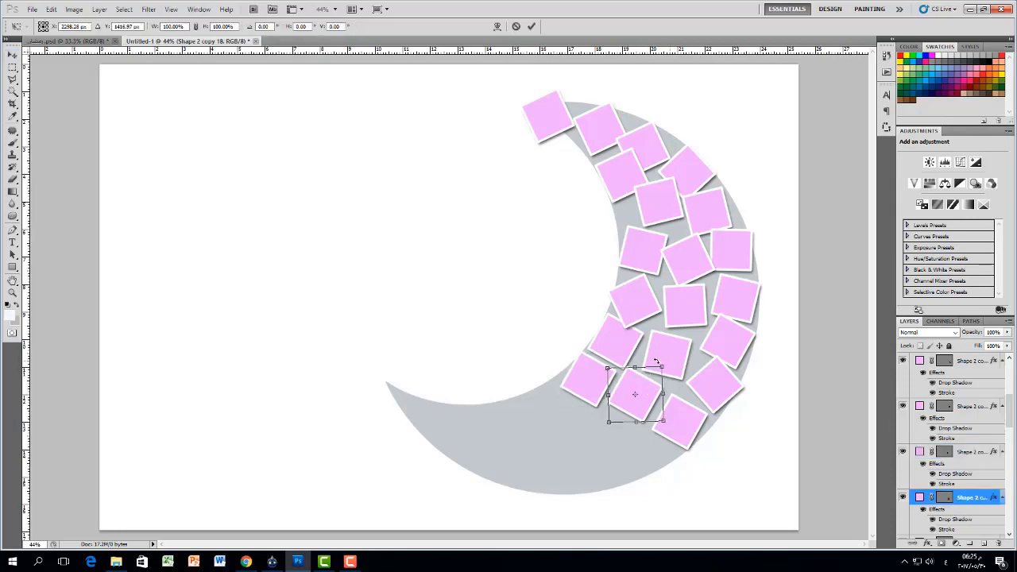
pyautogui.click(532, 27)
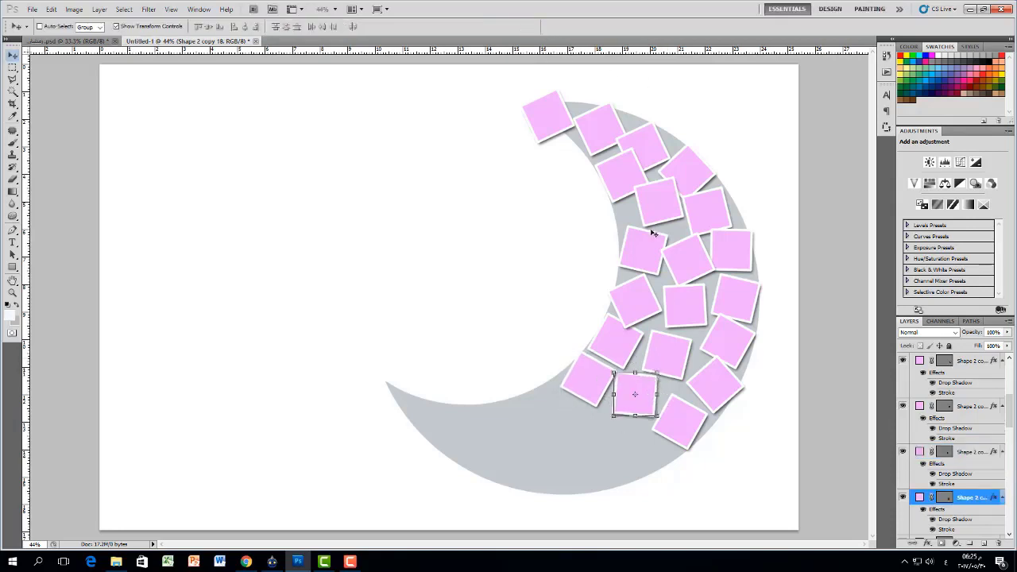
# Rotate the lowest outer-edge square about 24° so it follows the crescent's curve
pyautogui.keyDown('ctrl'); pyautogui.click(692, 430); pyautogui.keyUp('ctrl')
pyautogui.hotkey('ctrl', 't')
pyautogui.moveTo(716, 392); pyautogui.dragTo(712, 412)
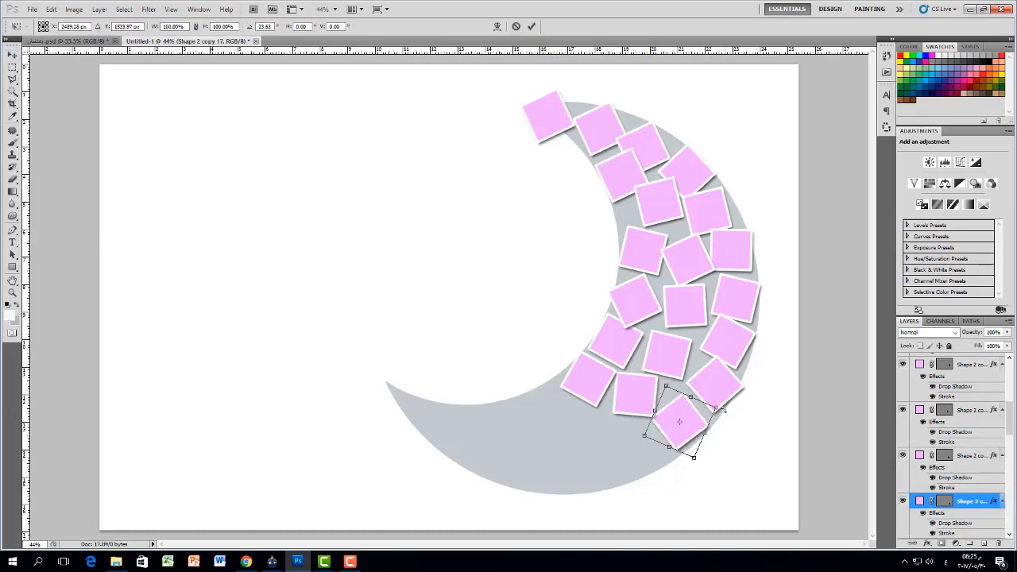
pyautogui.click(532, 26)
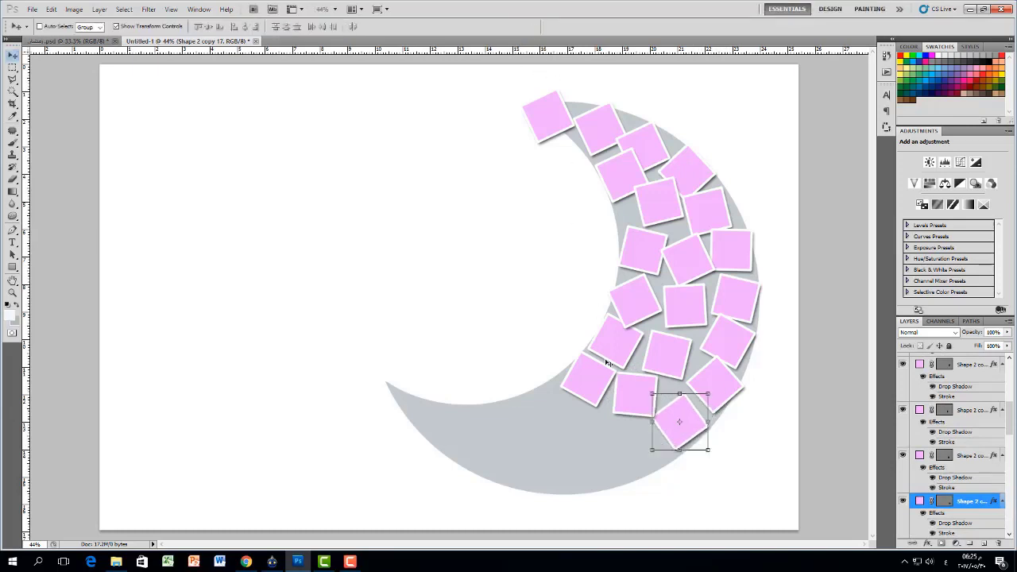
# Add three copies along the lower crescent, rotating the outer-edge one about 34.3° and the inner-edge one about 21.5°
pyautogui.keyDown('ctrl'); pyautogui.click(602, 377); pyautogui.keyUp('ctrl')
pyautogui.moveTo(601, 379); pyautogui.dragTo(653, 451)
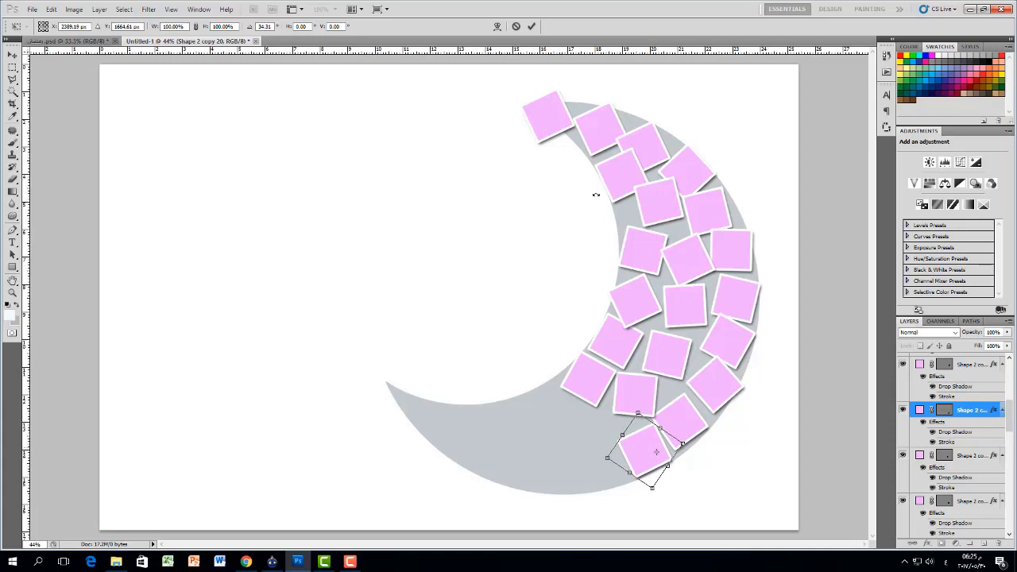
pyautogui.click(531, 27)
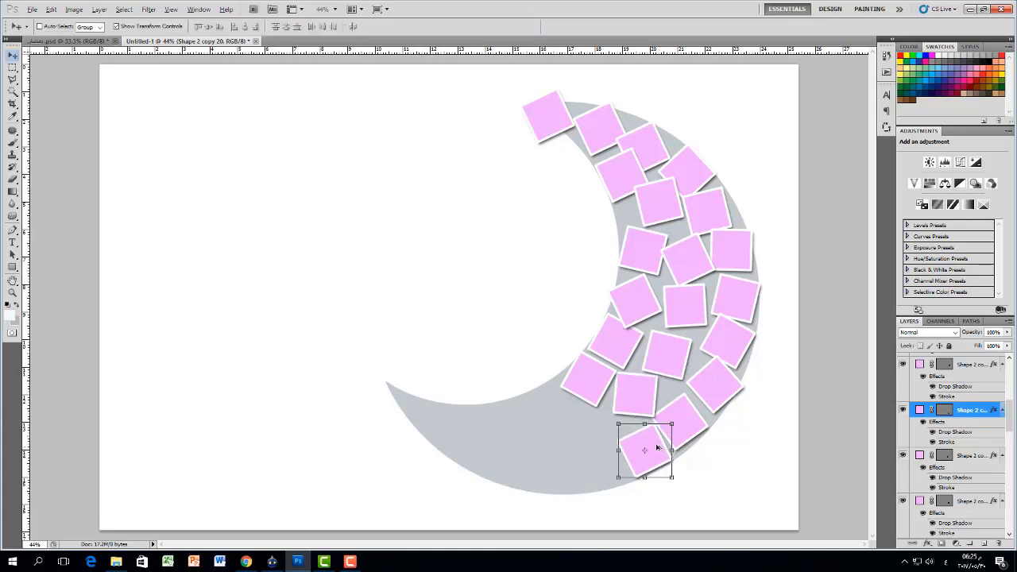
pyautogui.moveTo(656, 447); pyautogui.dragTo(587, 390)
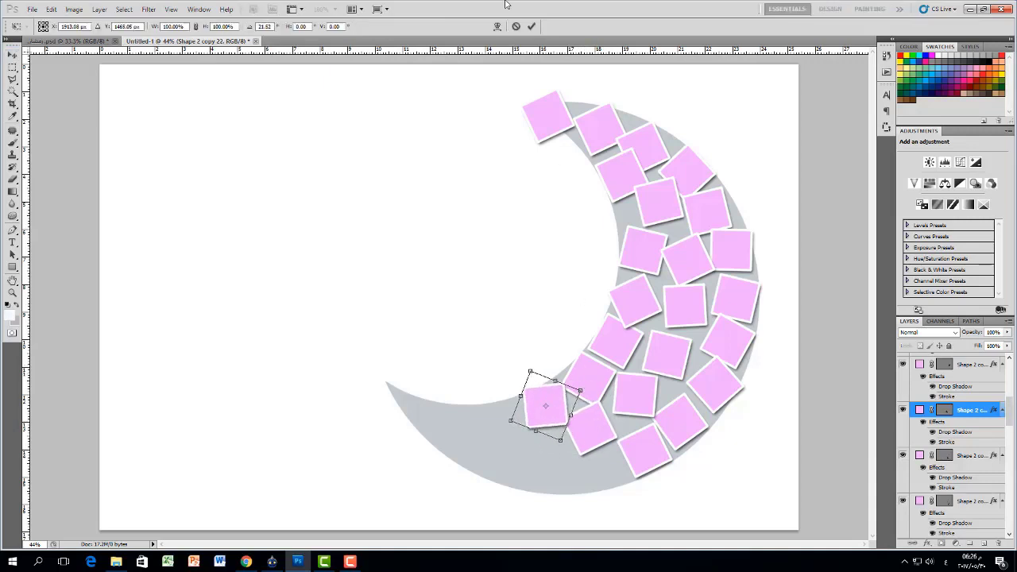
pyautogui.click(532, 26)
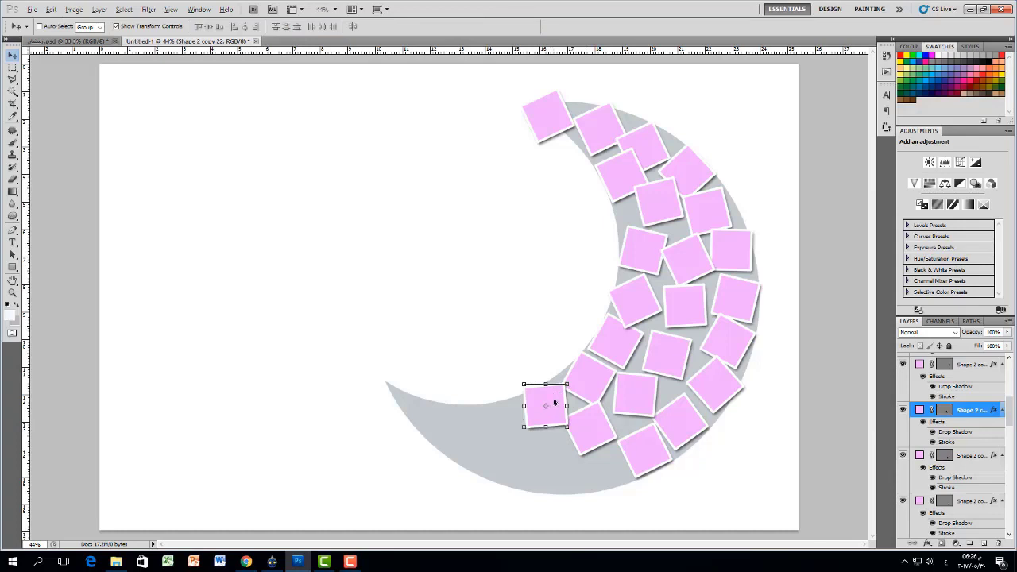
# Add three more copies toward the crescent's lower tip, rotating the outer-edge one about 40.9° and spacing it from its neighbour
pyautogui.moveTo(555, 403); pyautogui.dragTo(604, 467)
pyautogui.hotkey('ctrl', 't')
pyautogui.click(532, 26)
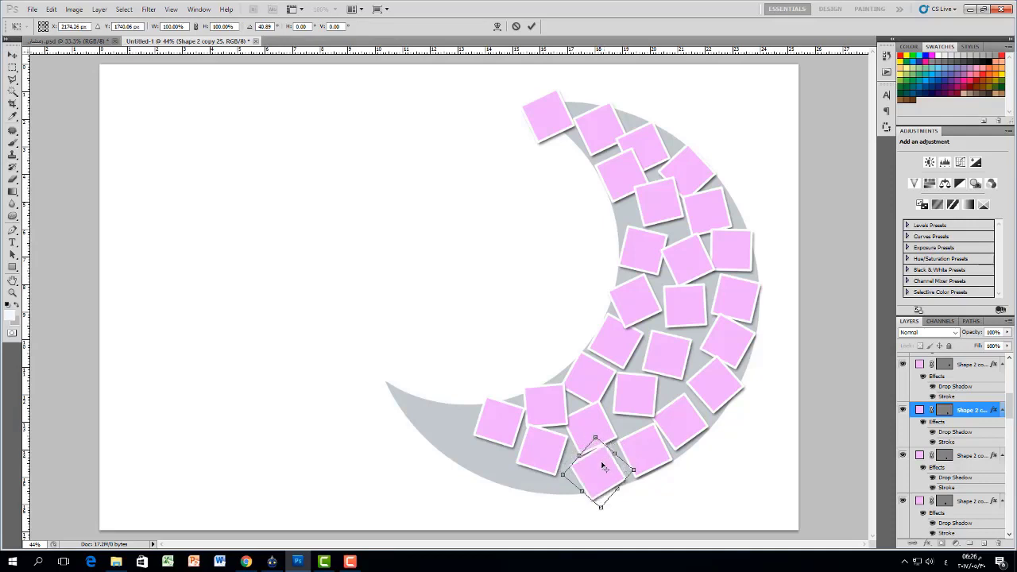
pyautogui.click(532, 27)
pyautogui.moveTo(547, 446); pyautogui.dragTo(602, 463)
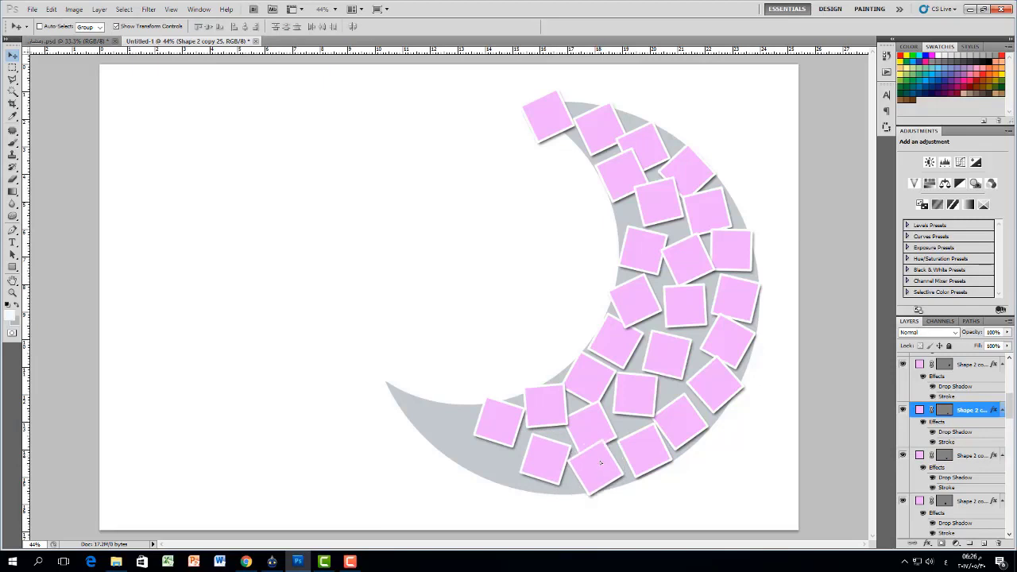
# Move the square beside the newest outer-edge copy slightly down toward the crescent's bottom edge
pyautogui.click(555, 461)
pyautogui.hotkey('ctrl', 't')
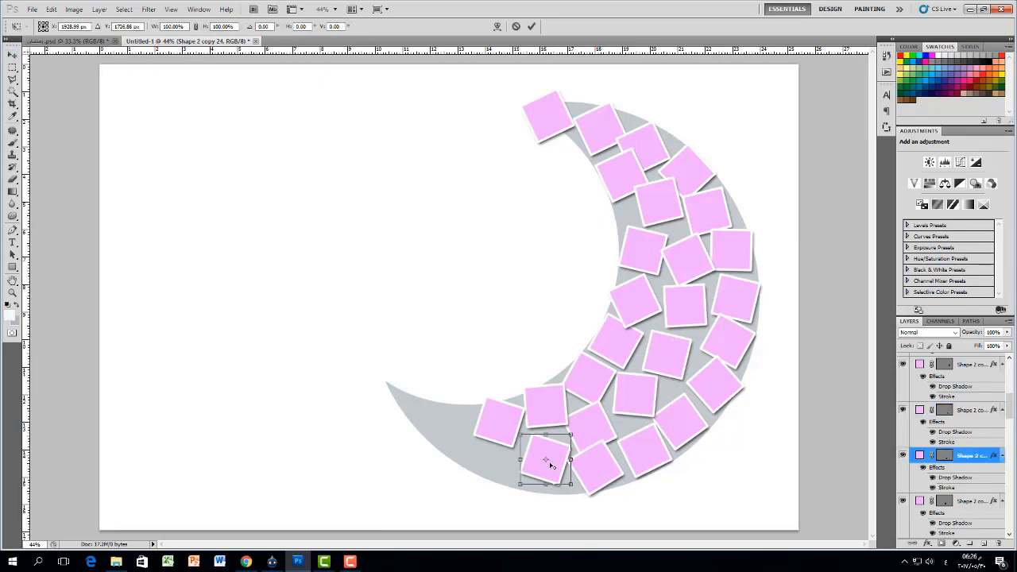
pyautogui.moveTo(552, 455); pyautogui.dragTo(552, 462)
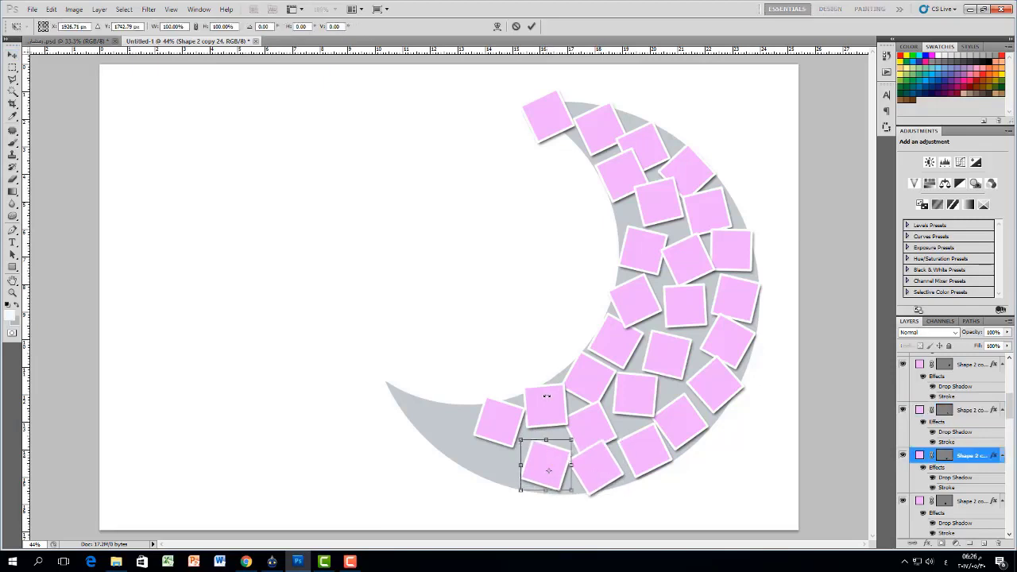
pyautogui.click(531, 26)
# Lower and slightly tilt the nearly upright inner-edge square, and nudge the square nearest the lower tip down beside it
pyautogui.moveTo(547, 396)
pyautogui.mouseDown()
pyautogui.moveTo(570, 399)
pyautogui.moveTo(557, 408)
pyautogui.mouseUp()
pyautogui.hotkey('ctrl', 't')
pyautogui.click(531, 26)
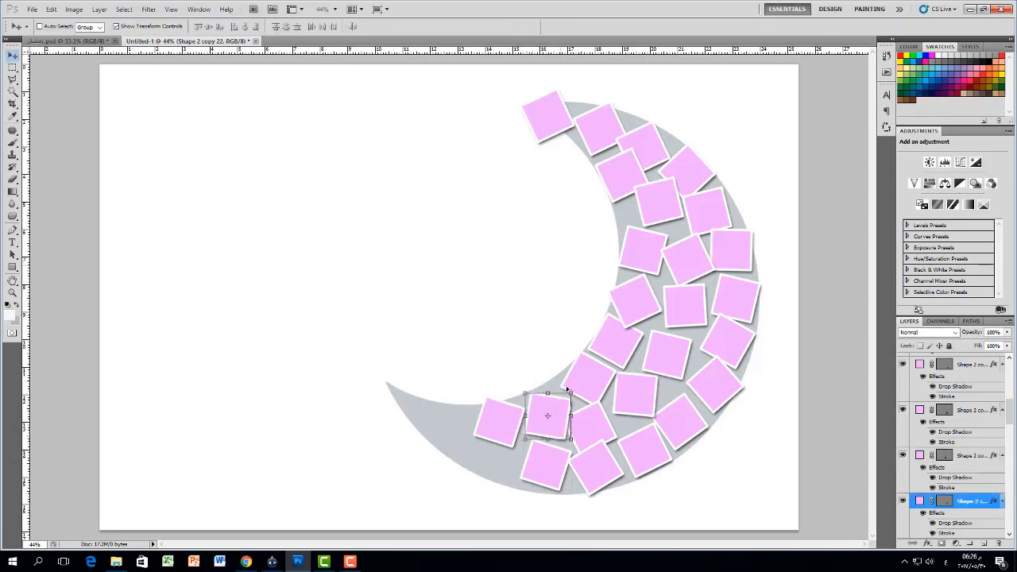
pyautogui.click(501, 409)
pyautogui.hotkey('ctrl', 't')
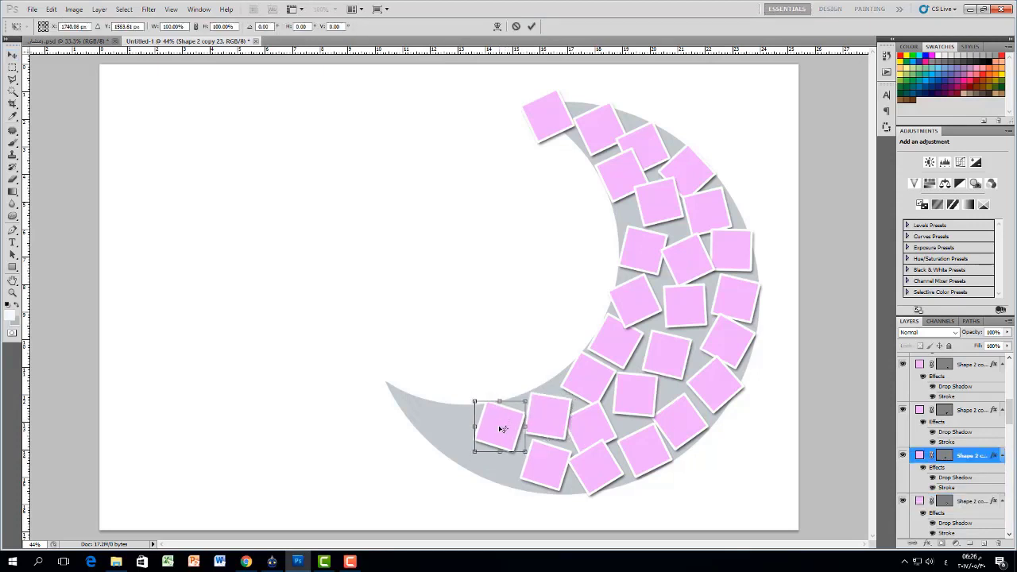
pyautogui.click(532, 26)
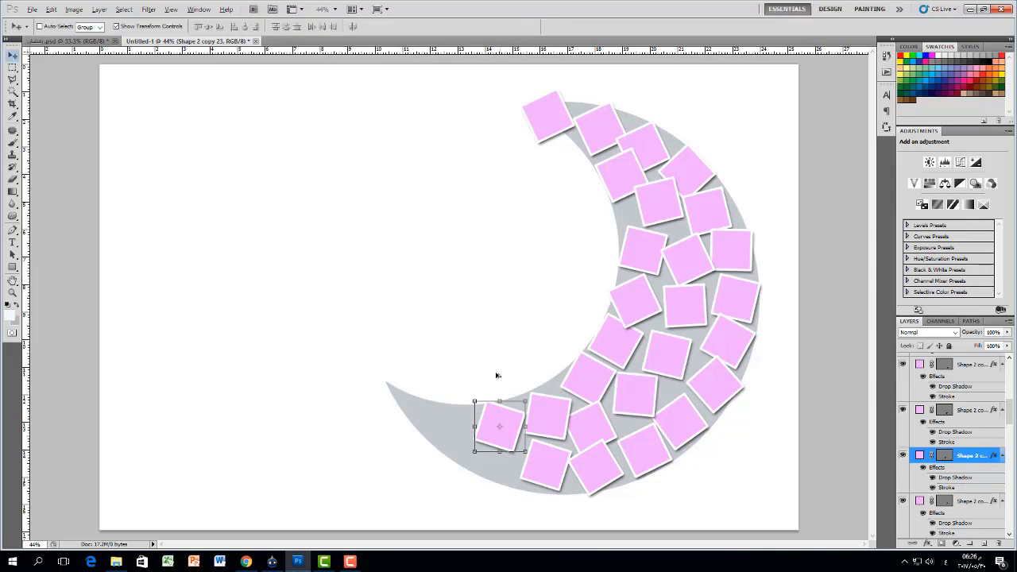
# Add three copies leading to the crescent's lower tip, rotating the tip square -27.9° and nudging it up and outward
pyautogui.moveTo(500, 417); pyautogui.dragTo(432, 365)
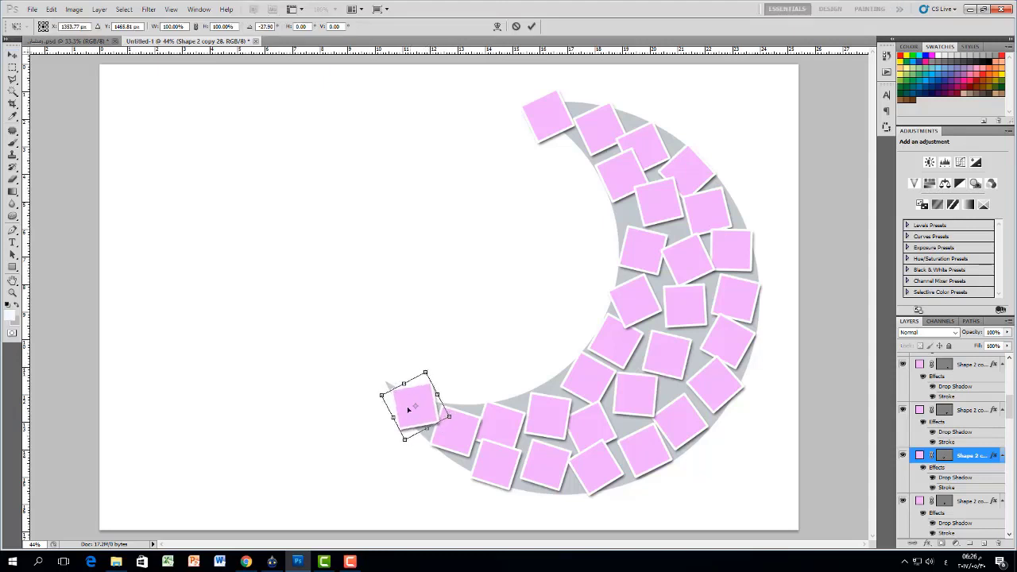
pyautogui.press('Left')
pyautogui.press('Left')
pyautogui.press('Left')
pyautogui.press('Left')
pyautogui.press('Left')
pyautogui.press('Up')
pyautogui.press('Up')
pyautogui.press('Up')
pyautogui.press('Up')
pyautogui.press('Up')
pyautogui.press('Up')
pyautogui.press('Up')
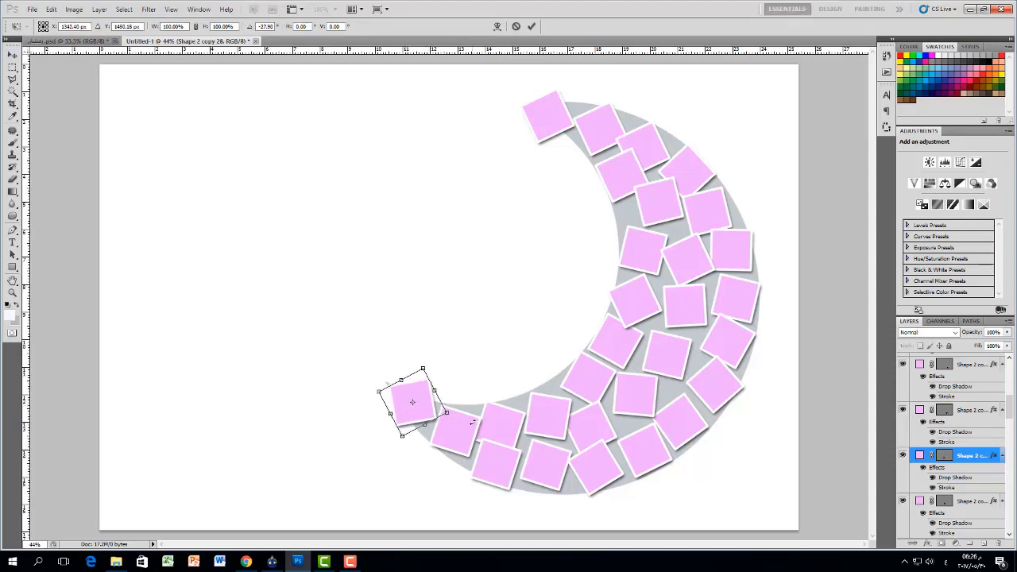
pyautogui.click(533, 27)
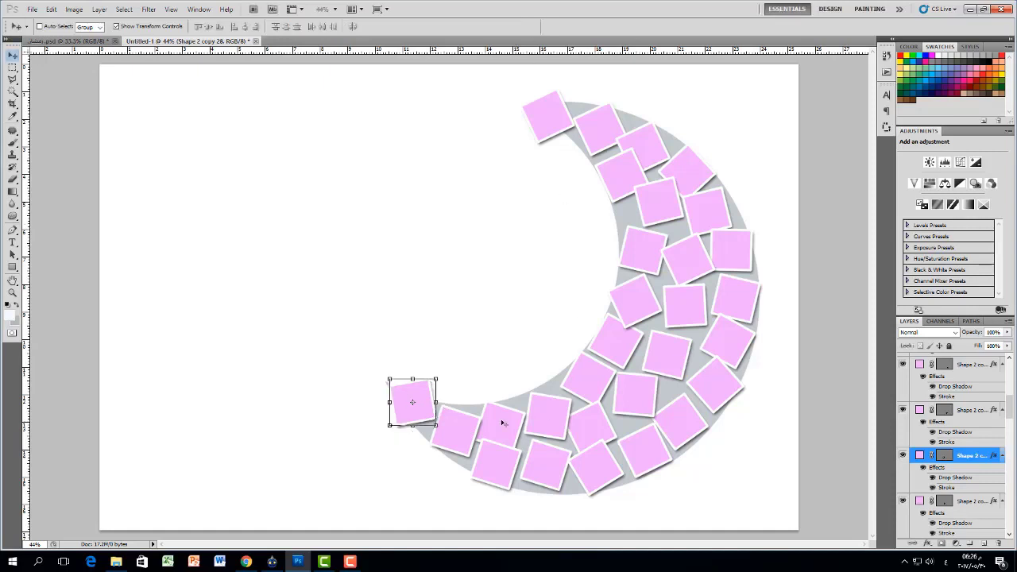
# Shift the second square from the lower tip closer to the tip square, and rotate the next inner-edge square about -27.1°
pyautogui.keyDown('ctrl'); pyautogui.click(455, 426); pyautogui.keyUp('ctrl')
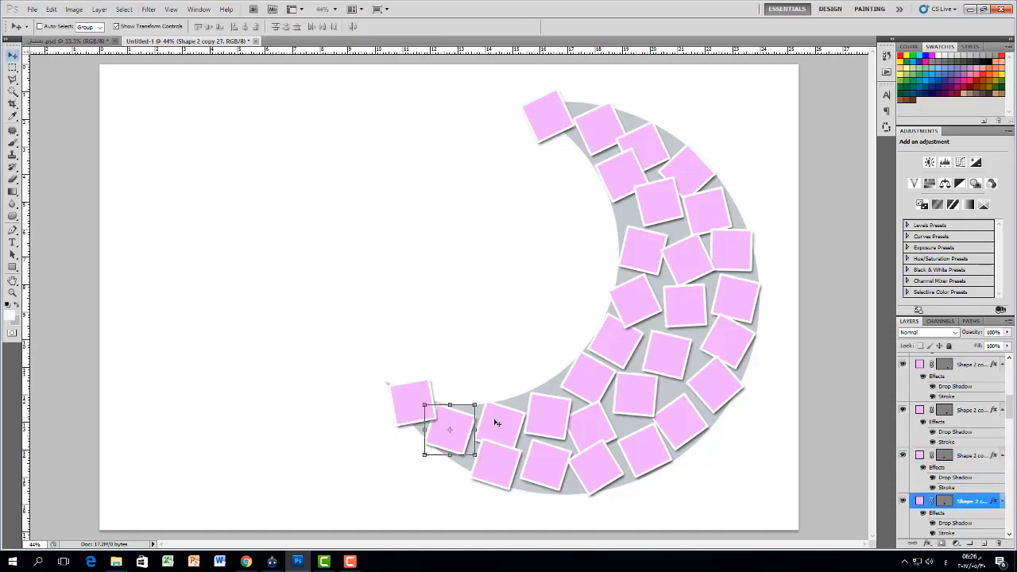
pyautogui.moveTo(456, 426); pyautogui.dragTo(514, 381)
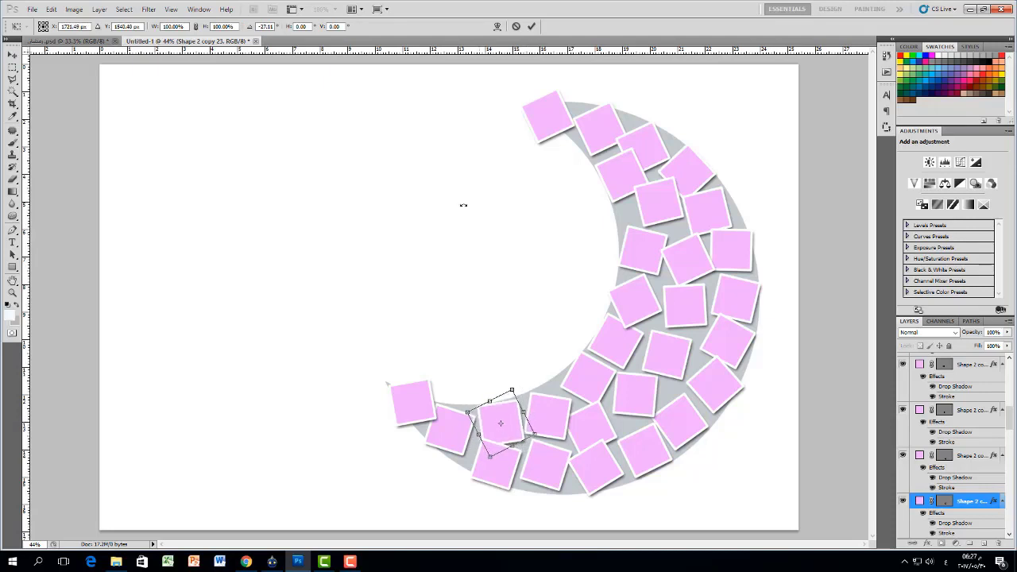
pyautogui.click(532, 27)
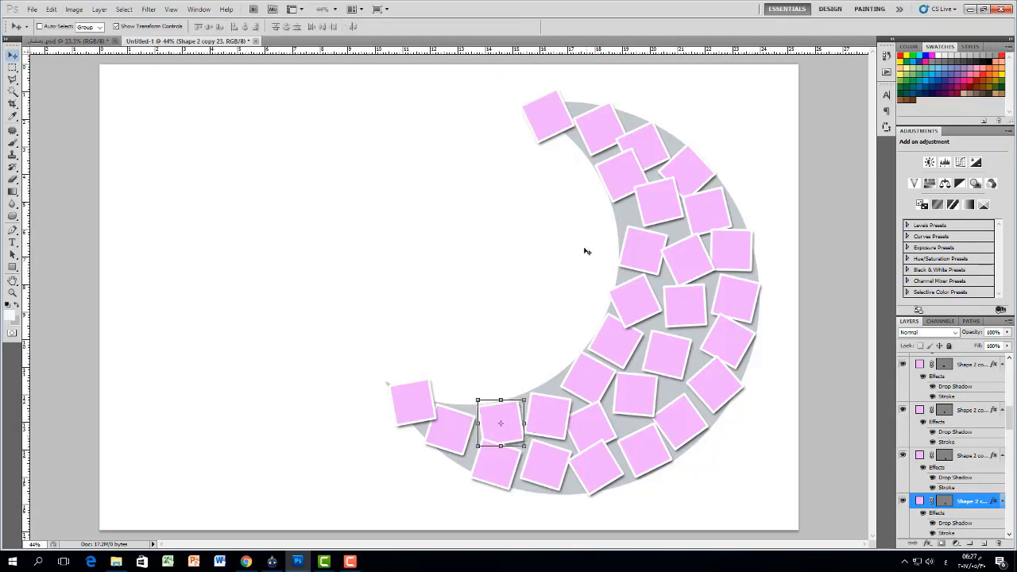
# Nudge the third inner-edge square from the lower tip slightly up, and rotate the inner-edge square below the crescent's middle about 11.5°
pyautogui.click(560, 413)
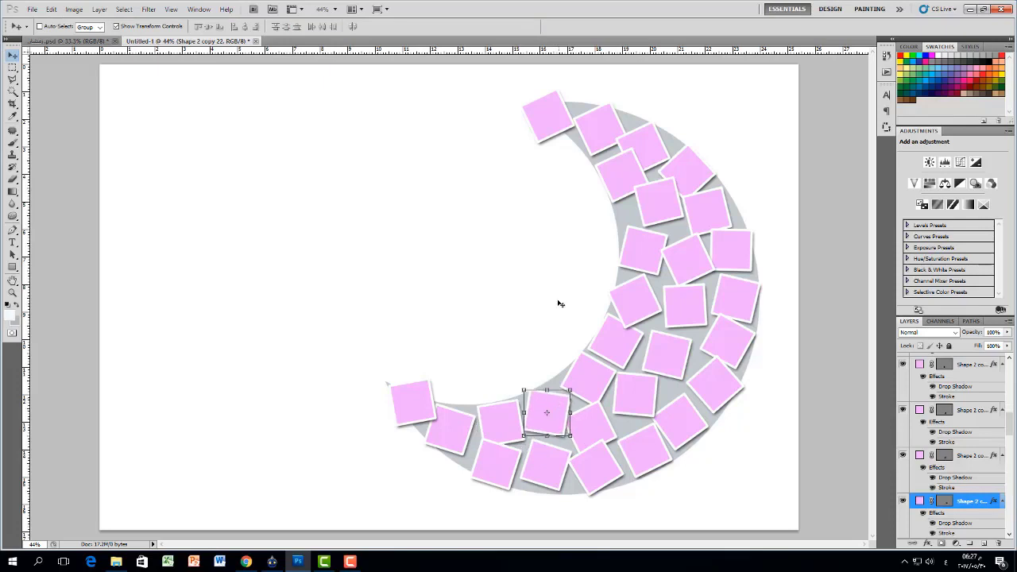
pyautogui.click(480, 186)
pyautogui.click(614, 343)
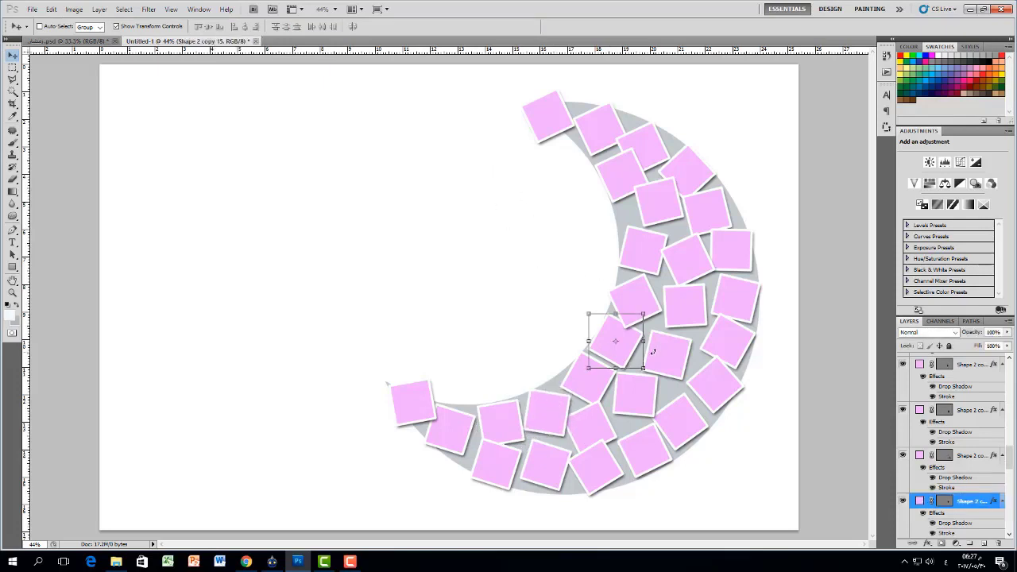
pyautogui.moveTo(653, 359); pyautogui.dragTo(647, 367)
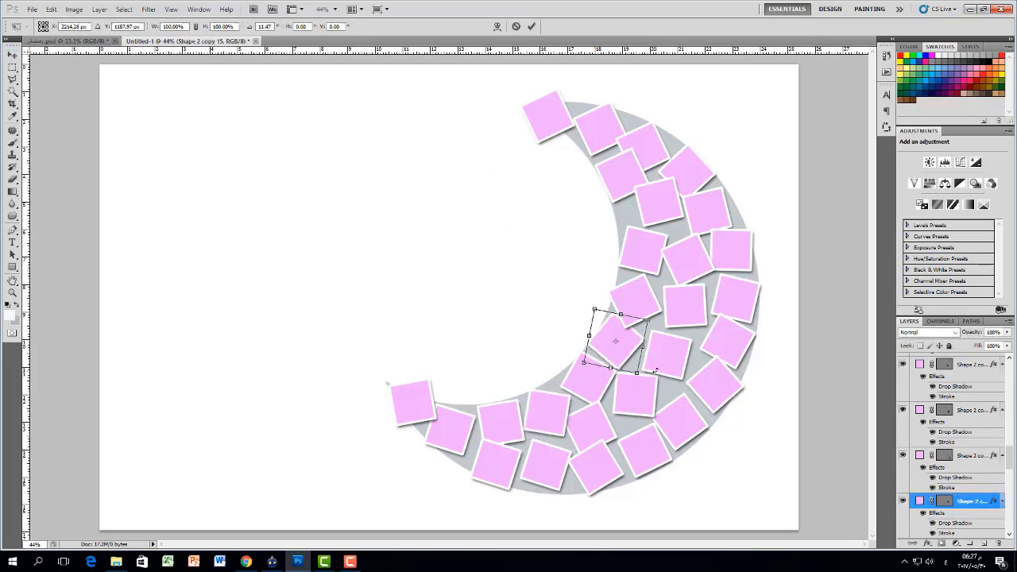
pyautogui.click(533, 27)
pyautogui.click(464, 320)
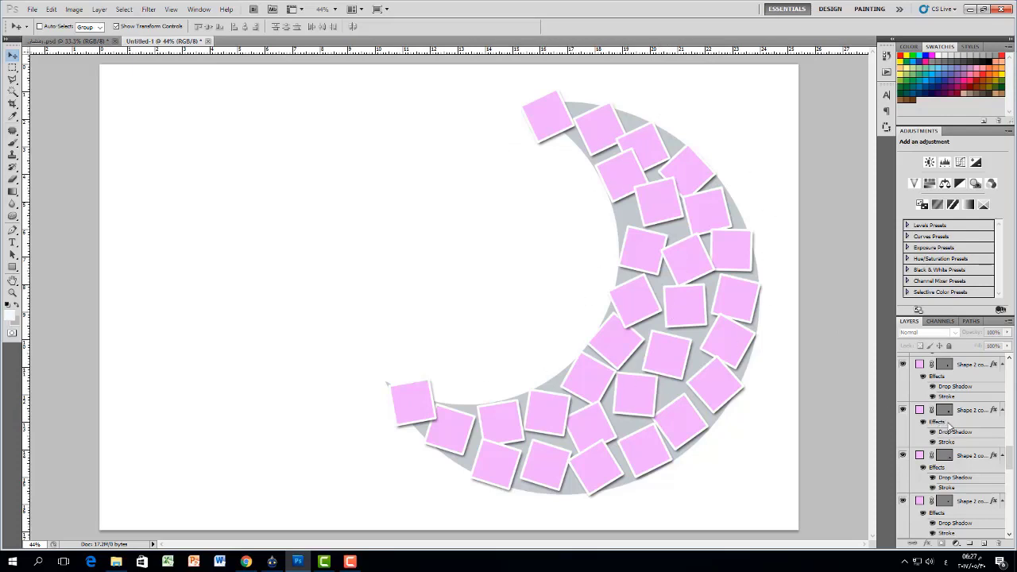
# Delete the grey crescent guide layer, Shape 1, from beneath the squares
pyautogui.scroll(-2, 966, 471)
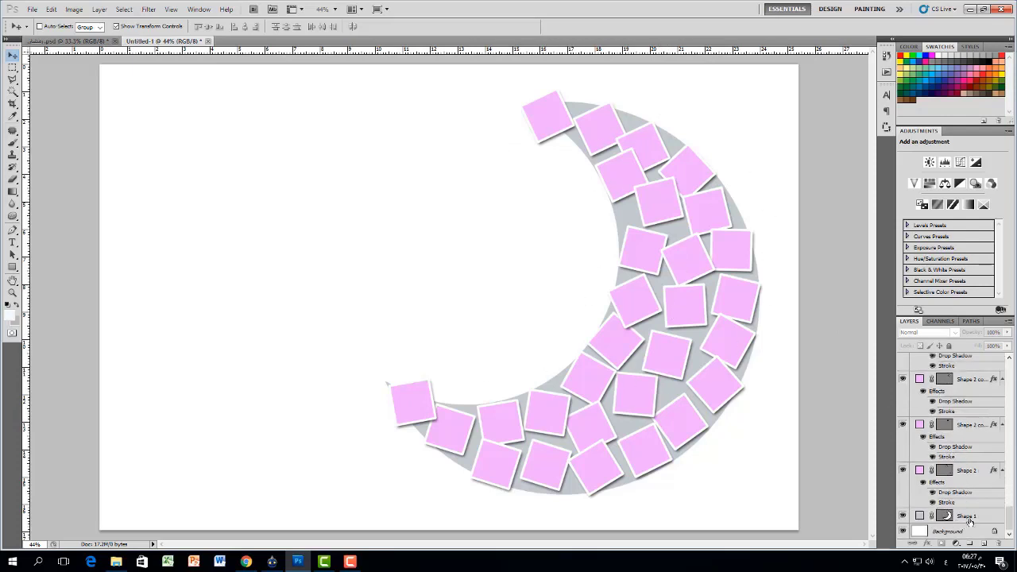
pyautogui.click(969, 518)
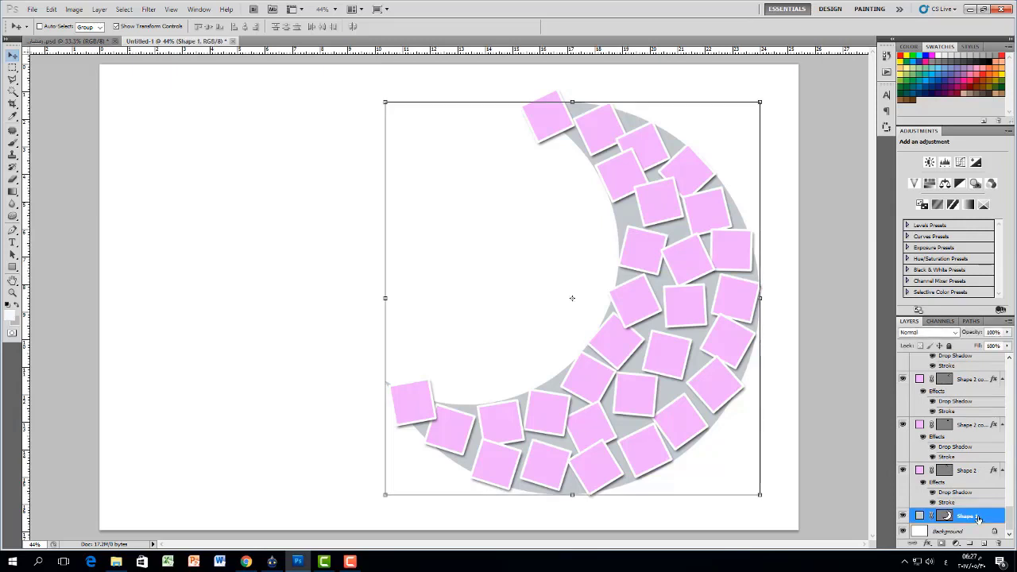
pyautogui.press('Delete')
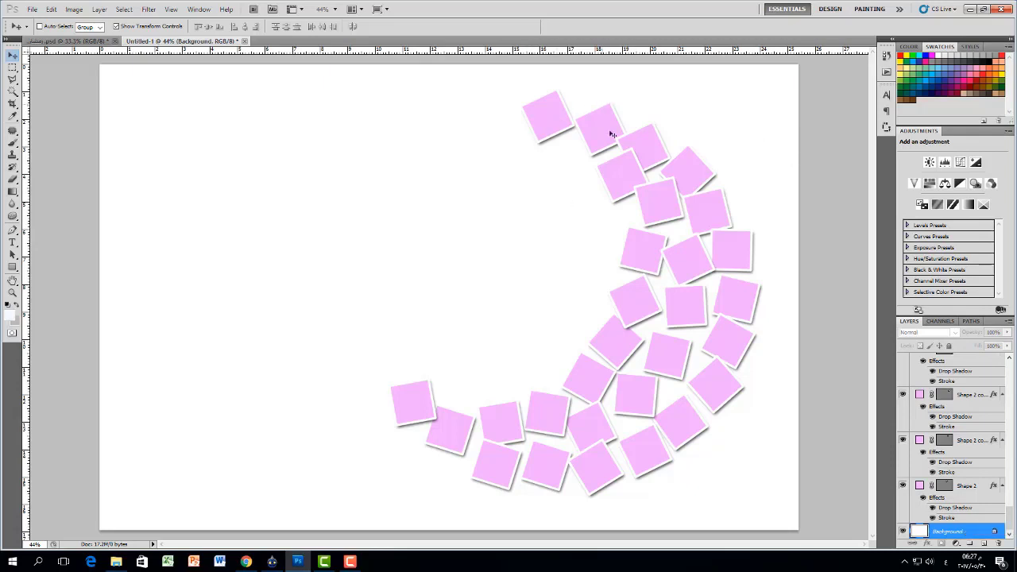
# Place the ramadan_by_ladouzi image directly above the Shape 2 layer, scaled to about 12.9% and covering the crescent's topmost square
pyautogui.click(554, 116)
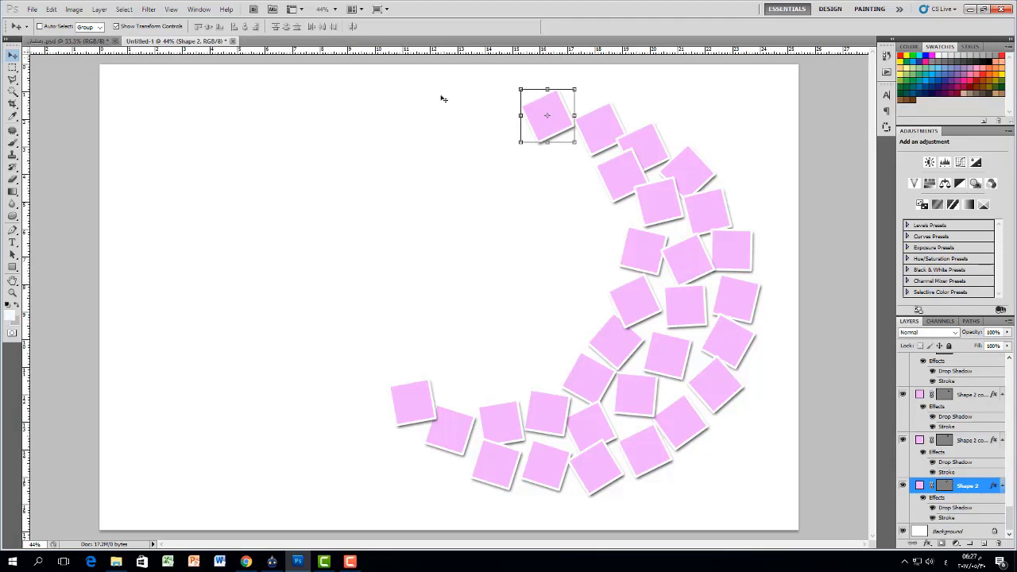
pyautogui.click(32, 9)
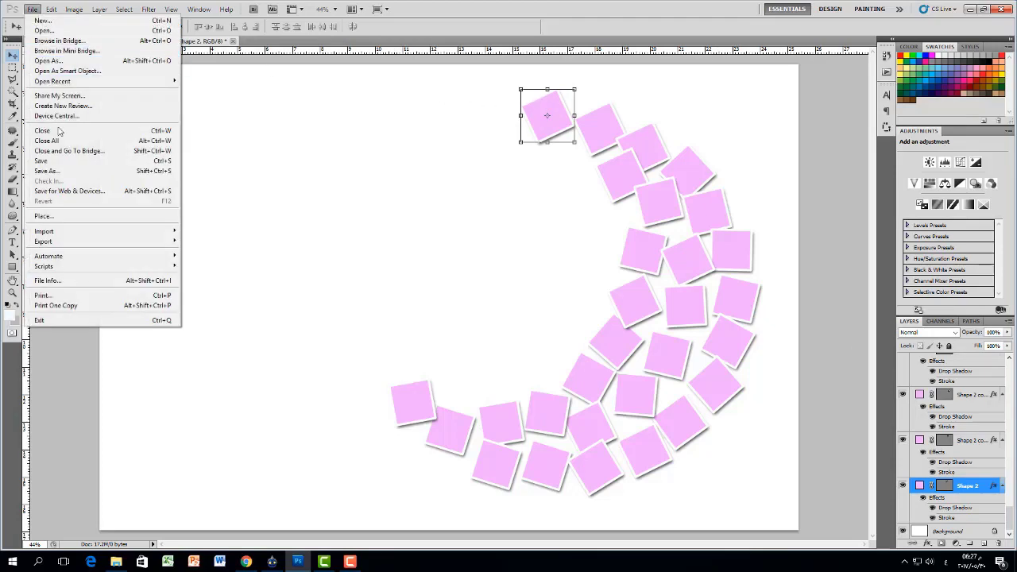
pyautogui.click(56, 218)
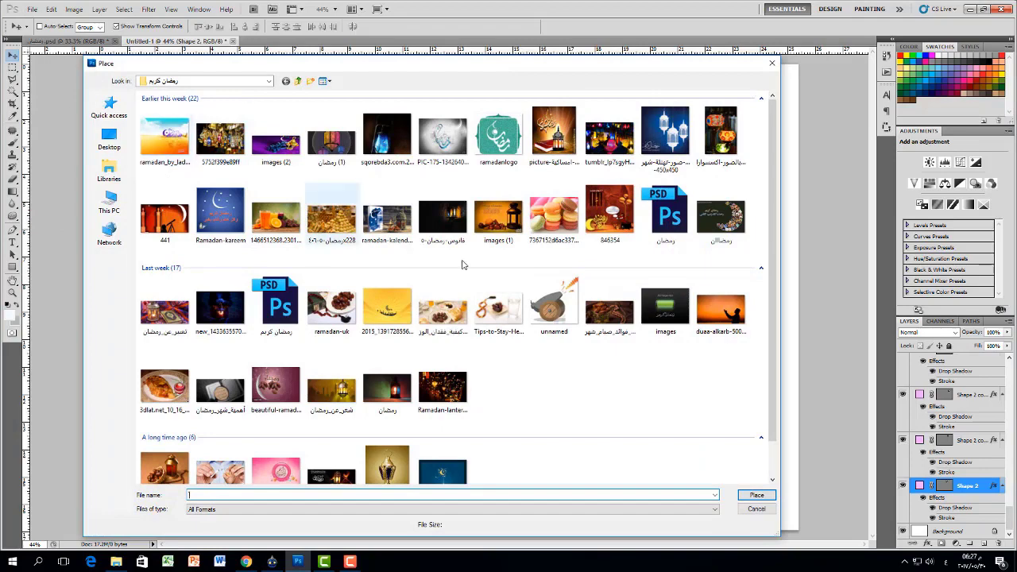
pyautogui.doubleClick(164, 139)
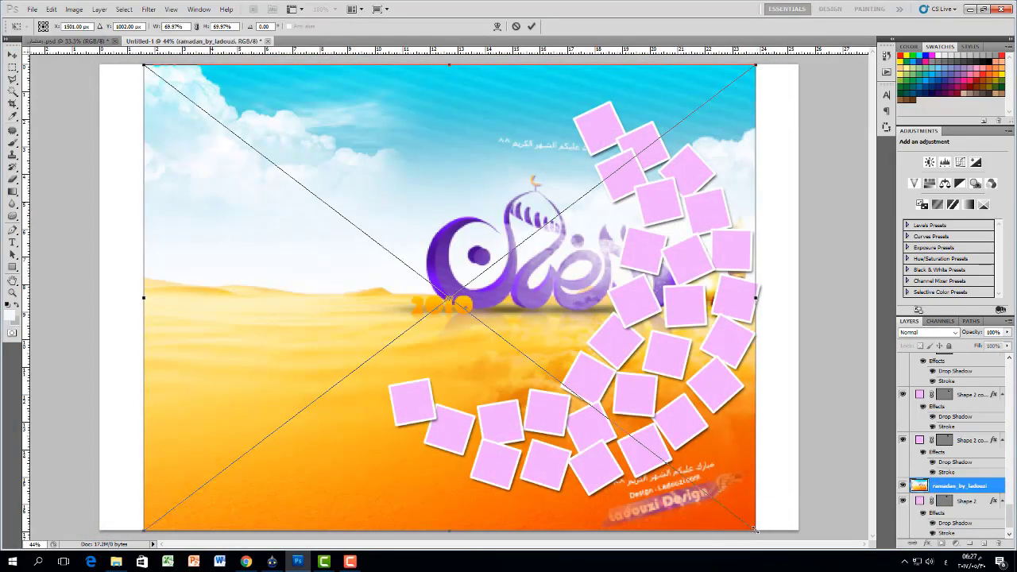
pyautogui.moveTo(755, 530); pyautogui.dragTo(561, 113)
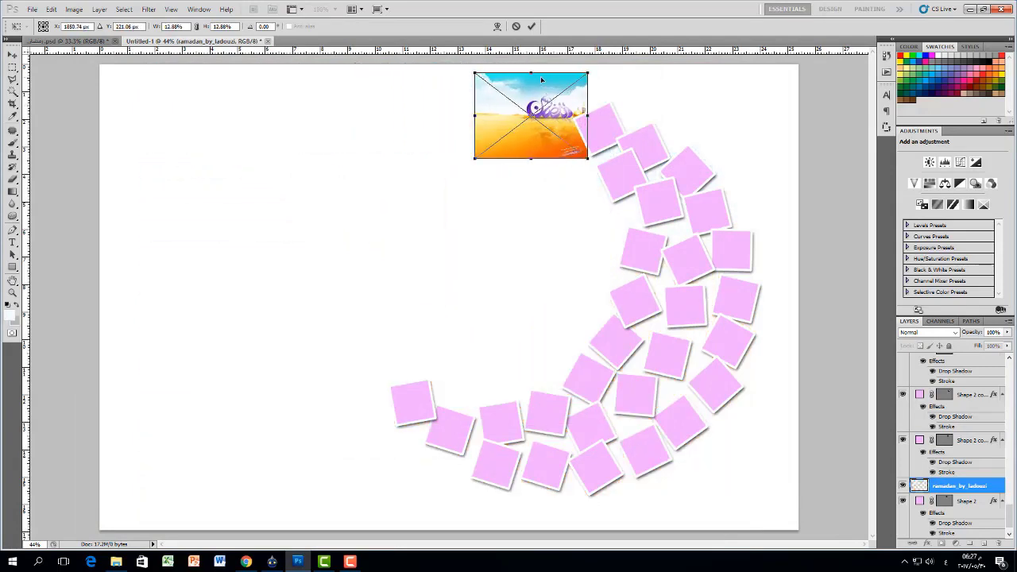
pyautogui.click(532, 26)
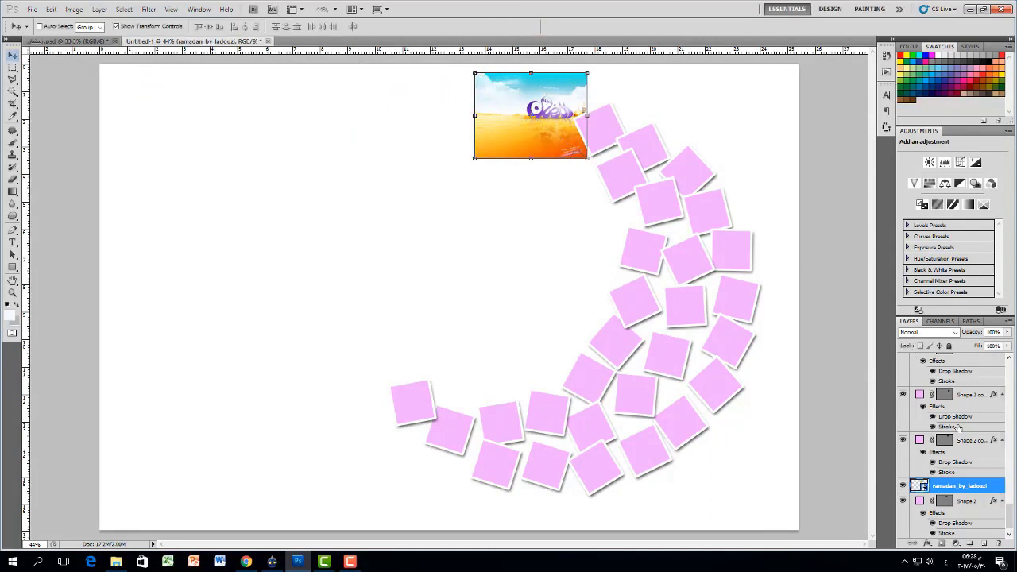
# Clip the ramadan_by_ladouzi image to the crescent's topmost square, scale it to about 82.2%, and reposition it inside the frame
pyautogui.rightClick(991, 485)
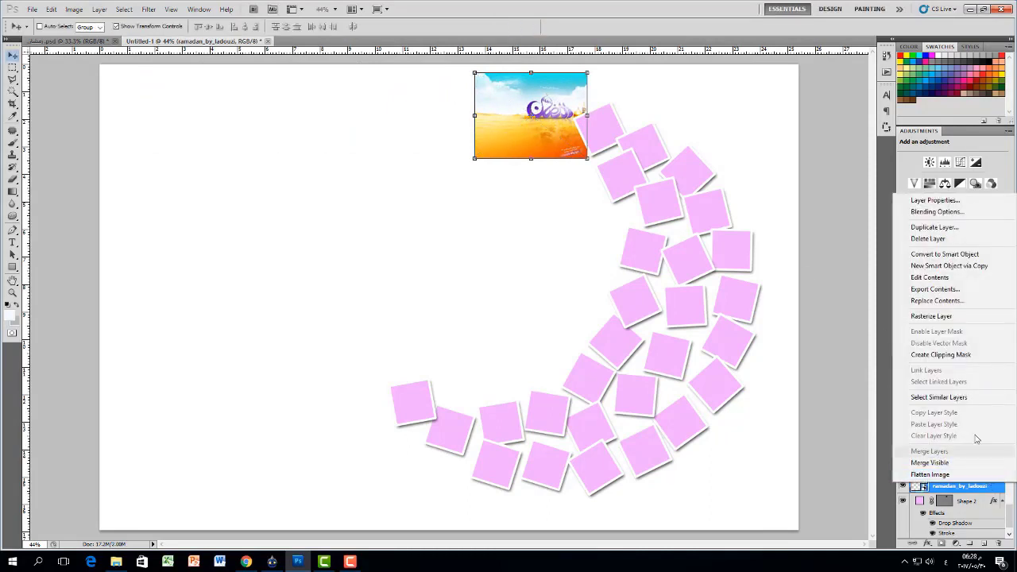
pyautogui.click(955, 360)
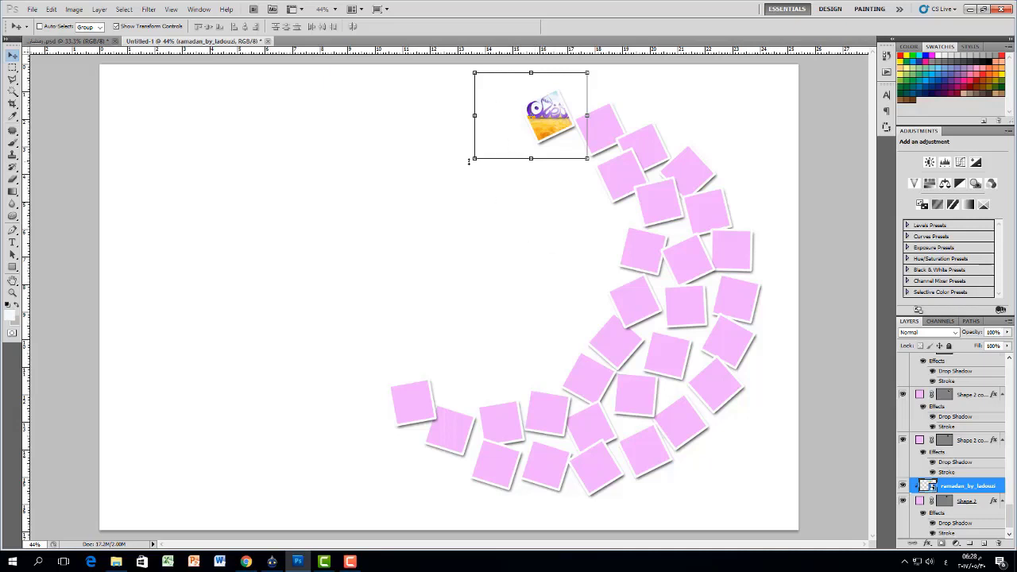
pyautogui.moveTo(476, 159); pyautogui.dragTo(490, 151)
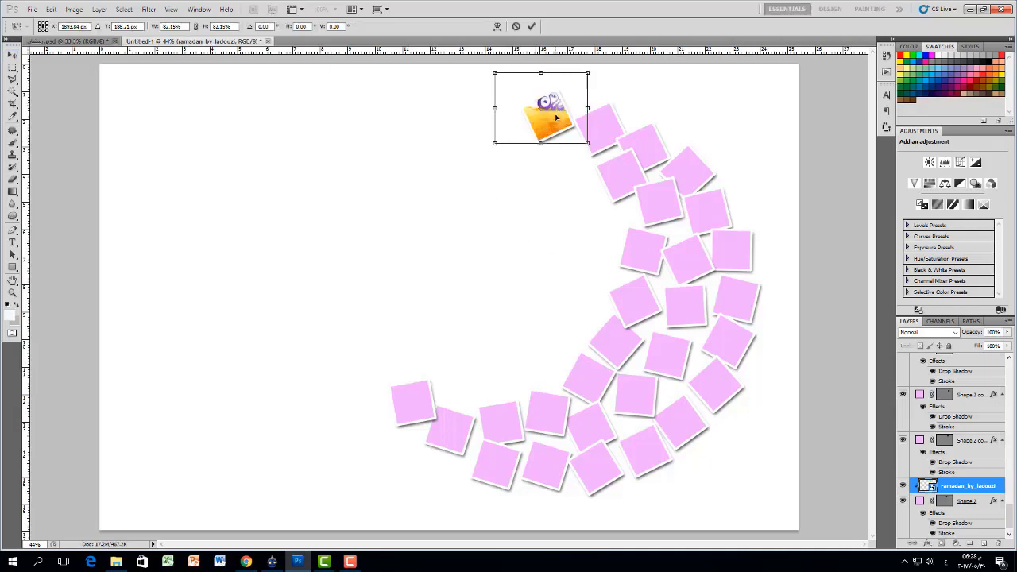
pyautogui.moveTo(551, 121); pyautogui.dragTo(550, 122)
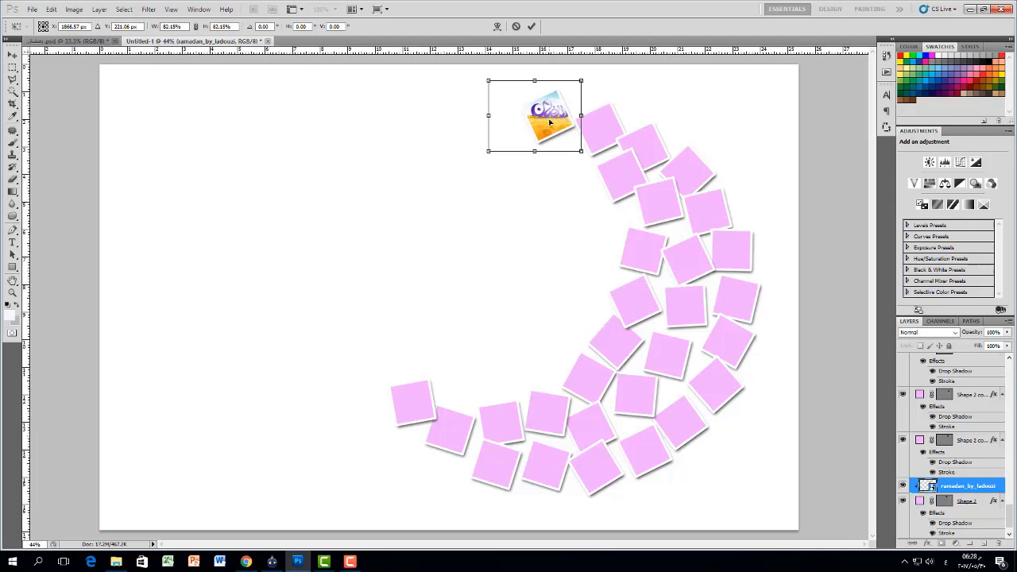
pyautogui.click(532, 26)
# Place the 5752f399e89ff image above the Shape 2 copy layer, scaled to about 12.1% and covering the second square from the crescent's upper tip
pyautogui.click(608, 122)
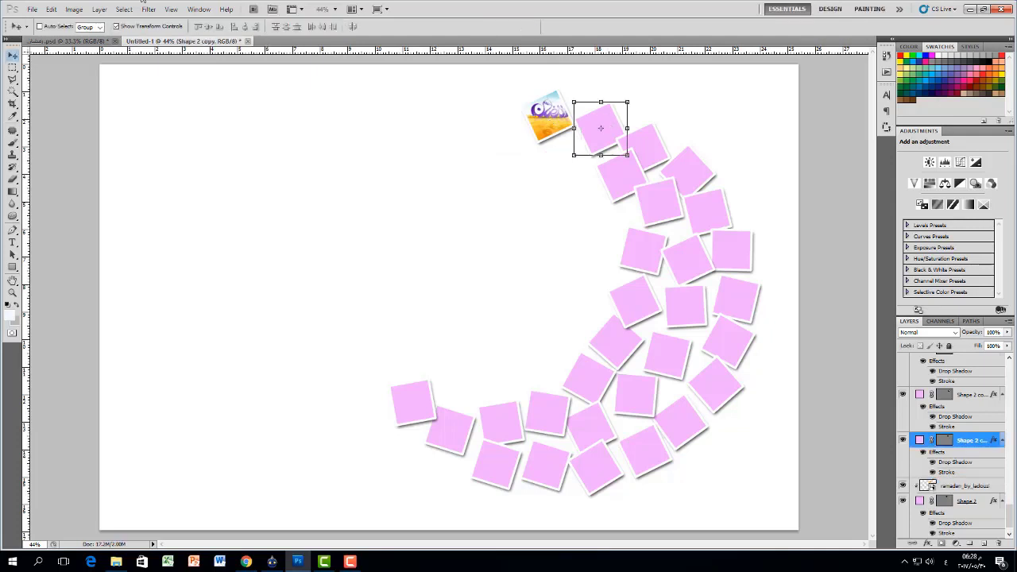
pyautogui.click(32, 9)
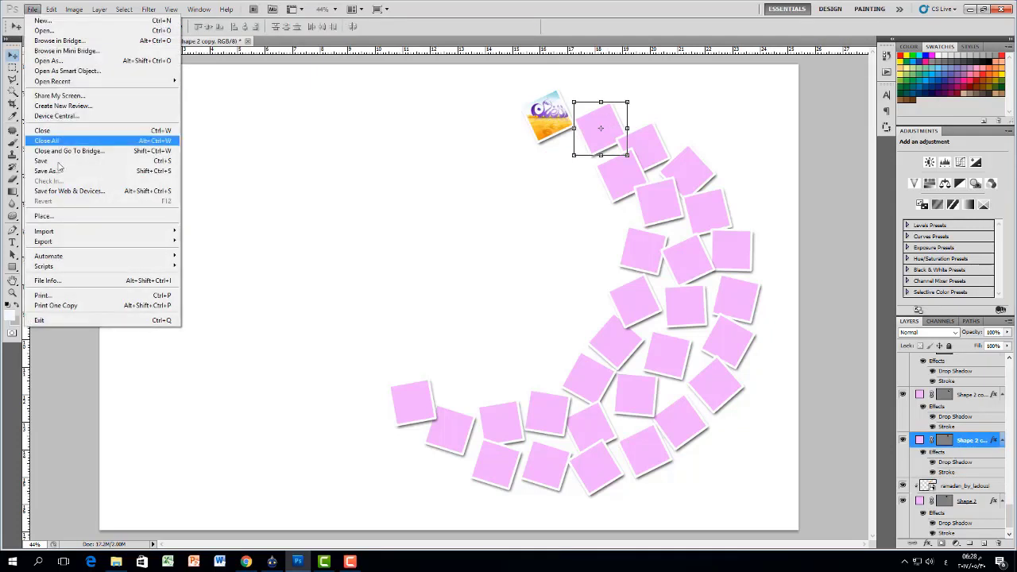
pyautogui.click(57, 219)
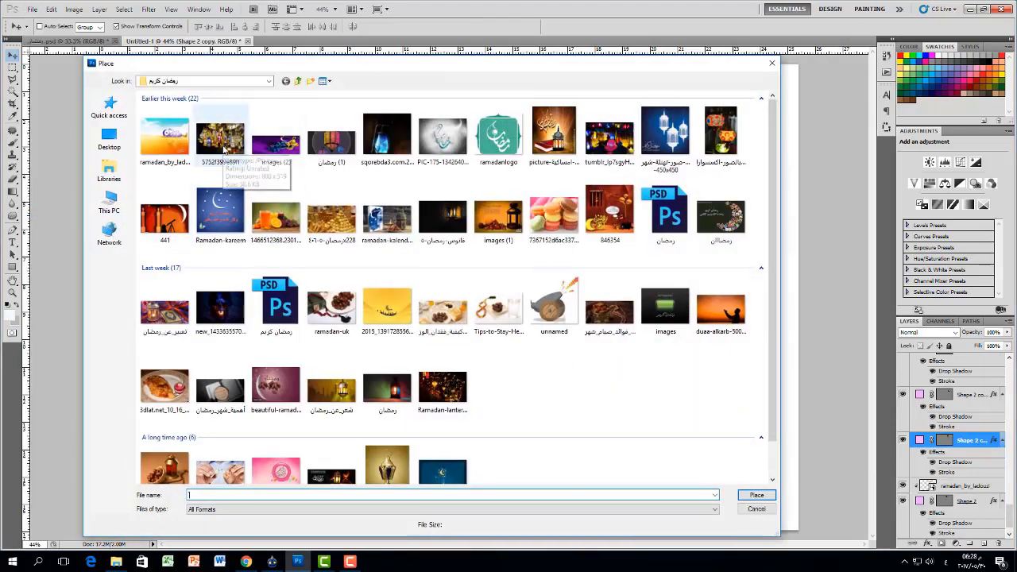
pyautogui.doubleClick(221, 142)
pyautogui.moveTo(803, 68); pyautogui.dragTo(584, 130)
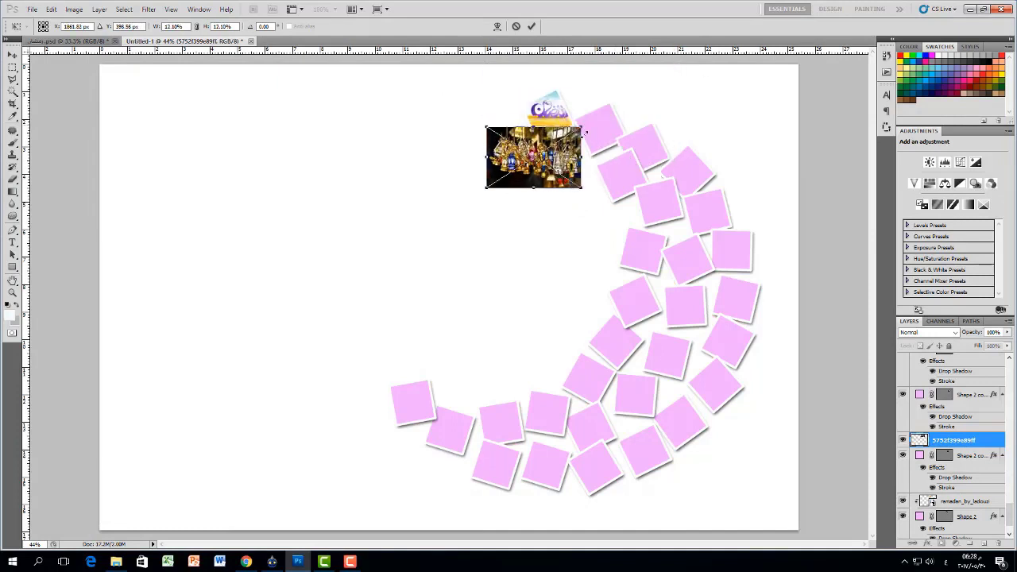
pyautogui.moveTo(533, 157); pyautogui.dragTo(597, 128)
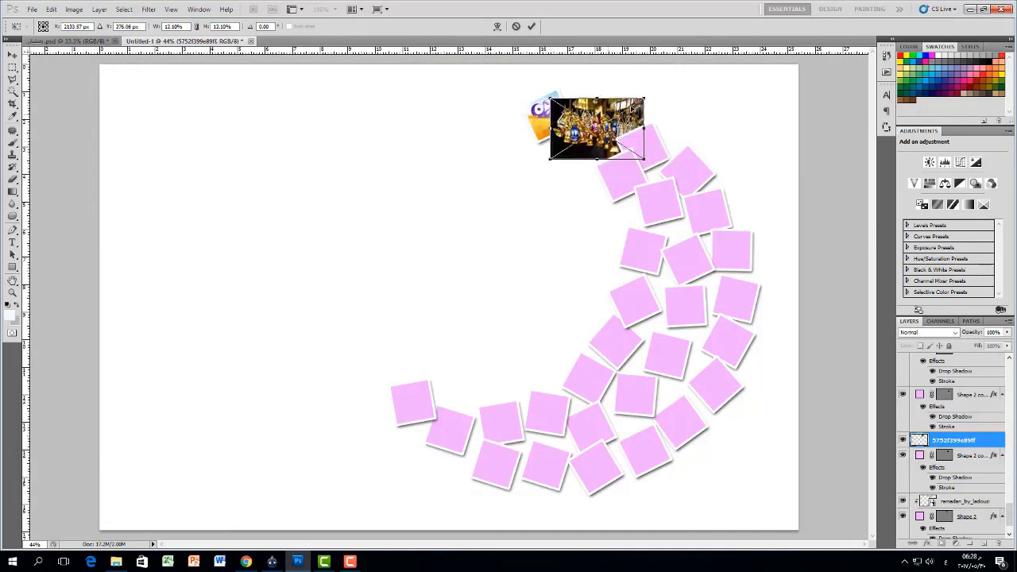
pyautogui.click(532, 26)
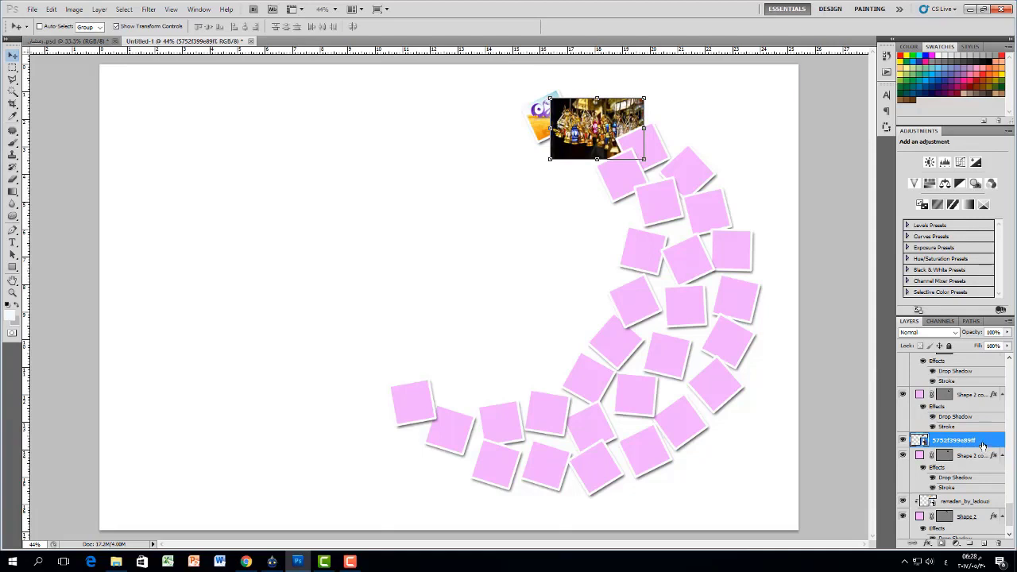
# Clip the 5752f399e89ff image to the second square, scale it to about 93.3%, and reposition it inside the frame
pyautogui.rightClick(983, 444)
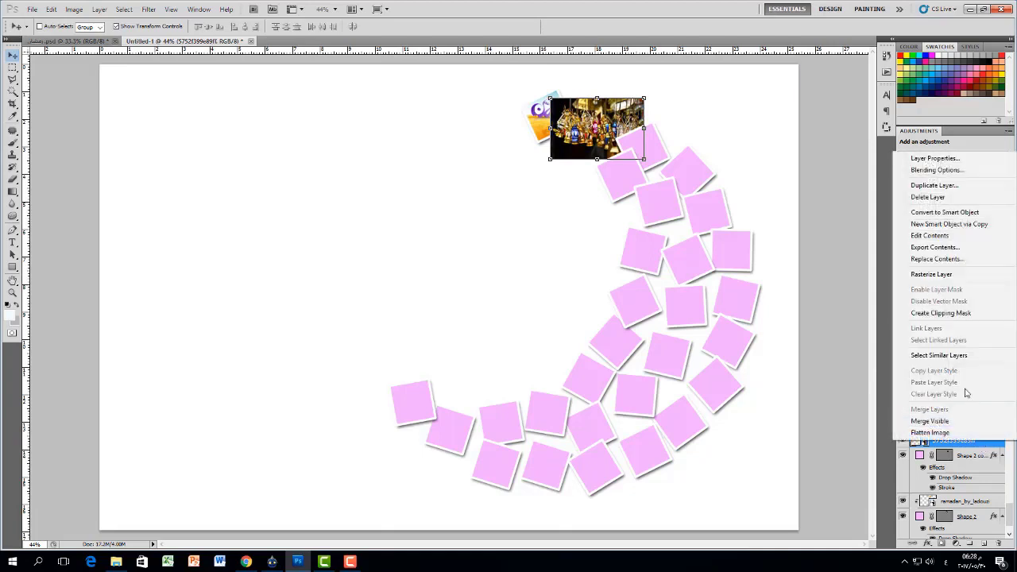
pyautogui.click(950, 315)
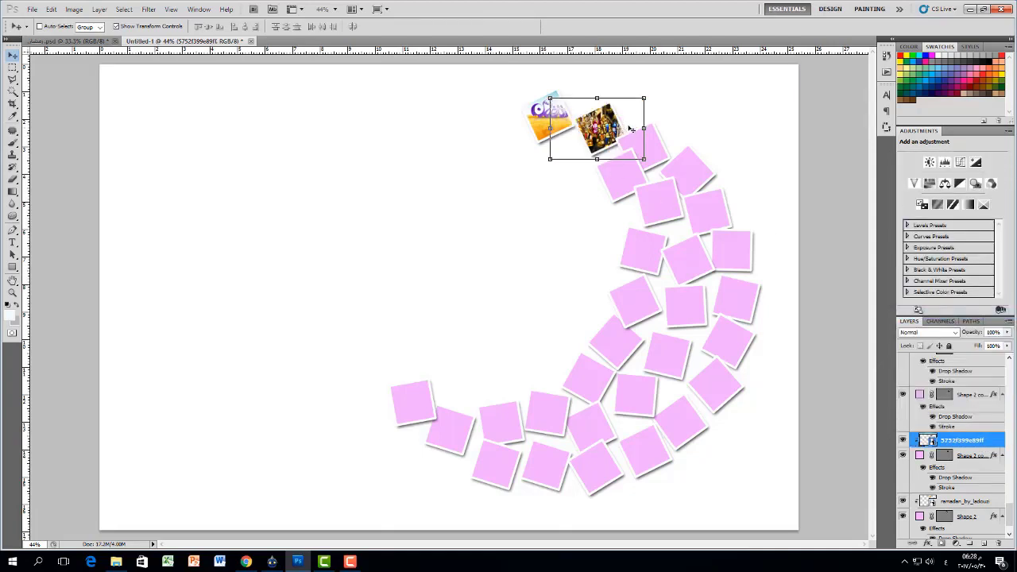
pyautogui.moveTo(547, 160); pyautogui.dragTo(563, 174)
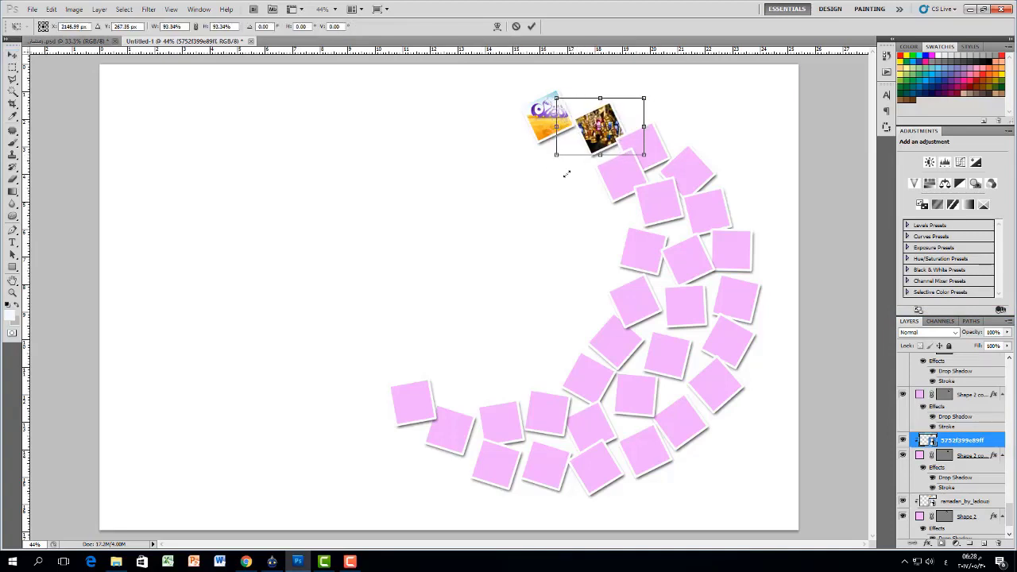
pyautogui.moveTo(610, 123); pyautogui.dragTo(608, 127)
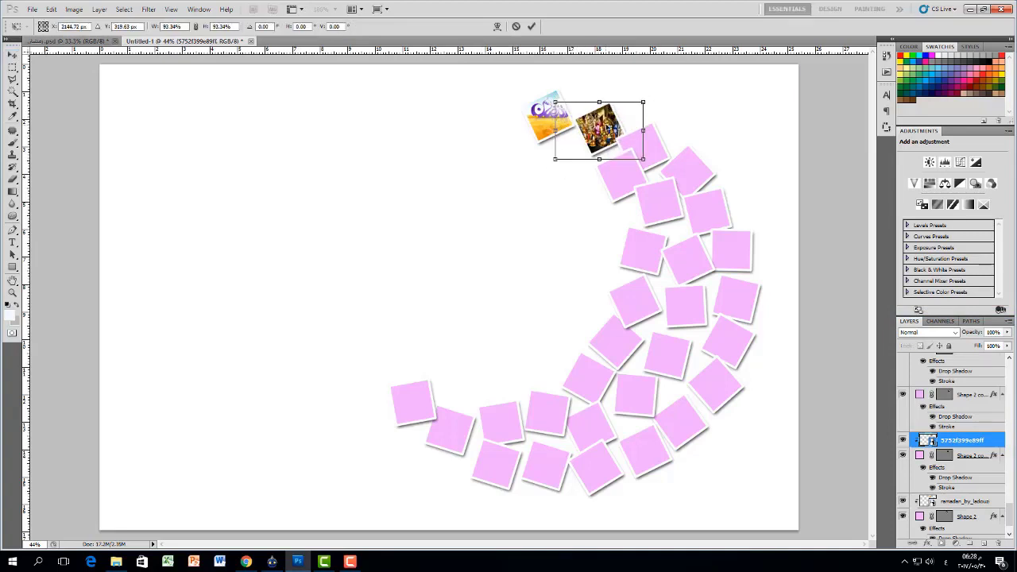
pyautogui.click(532, 26)
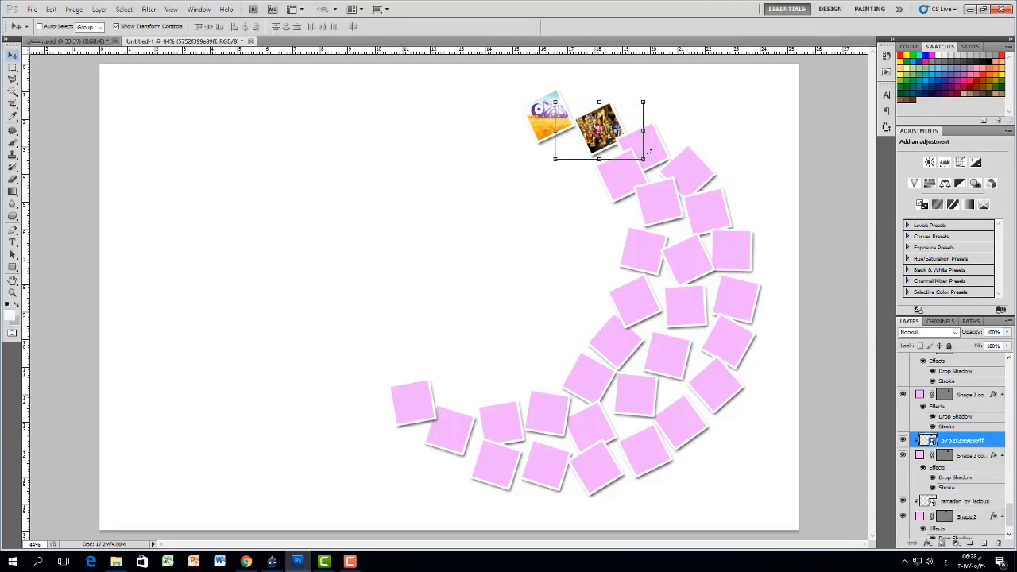
pyautogui.hotkey('ctrl', 't')
pyautogui.click(532, 27)
# Place the picture-2014 lantern image above the Shape 2 copy 2 layer, scaled to about 19.5% and covering the third outer-edge square
pyautogui.click(654, 143)
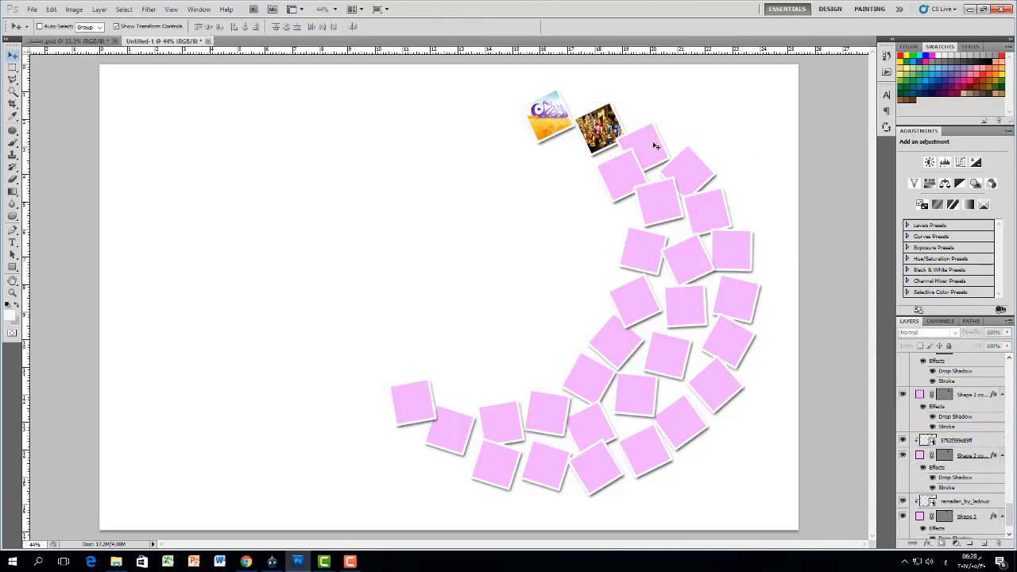
pyautogui.click(32, 9)
pyautogui.click(62, 217)
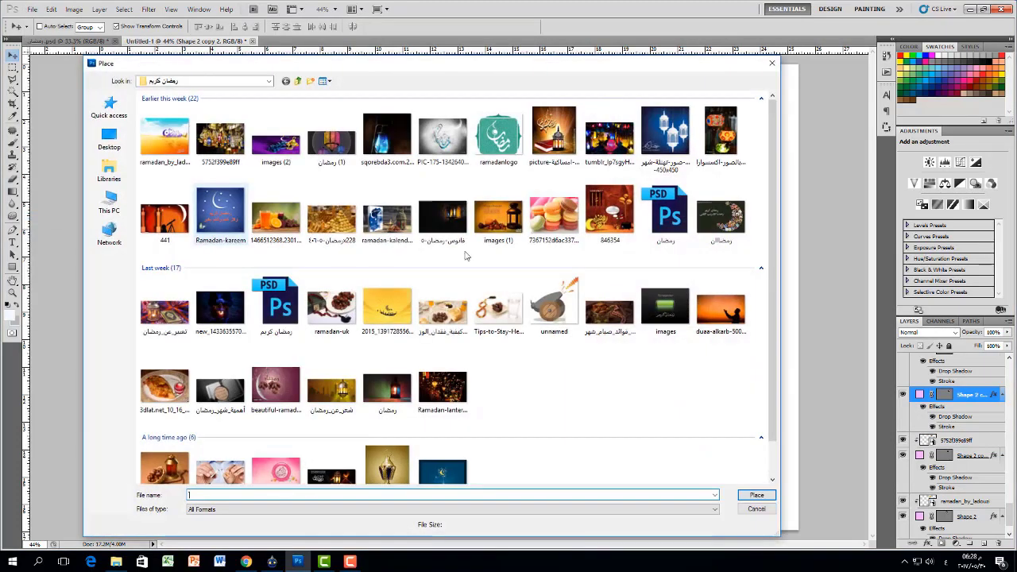
pyautogui.doubleClick(556, 140)
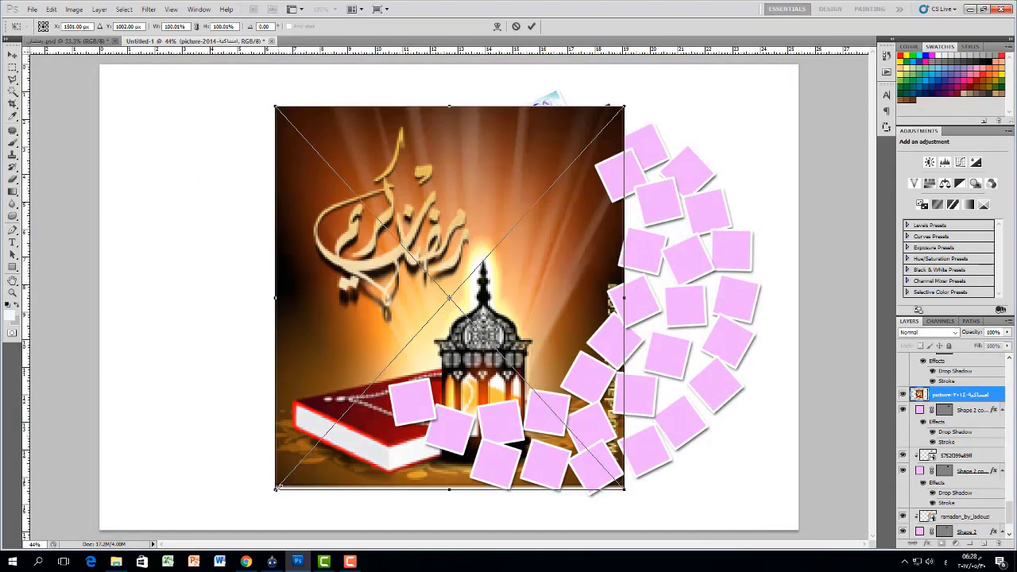
pyautogui.moveTo(276, 488); pyautogui.dragTo(535, 166)
pyautogui.moveTo(593, 115); pyautogui.dragTo(650, 135)
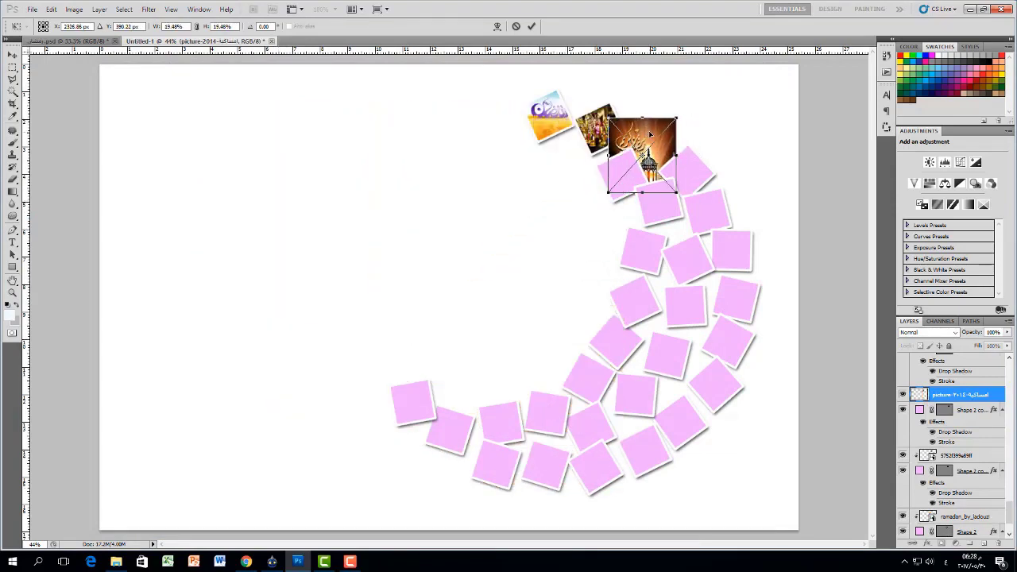
pyautogui.click(531, 27)
# Rotate the lantern image about -23.6°, scale it to about 84.6%, and move it back over the third outer-edge square
pyautogui.moveTo(684, 114); pyautogui.dragTo(664, 100)
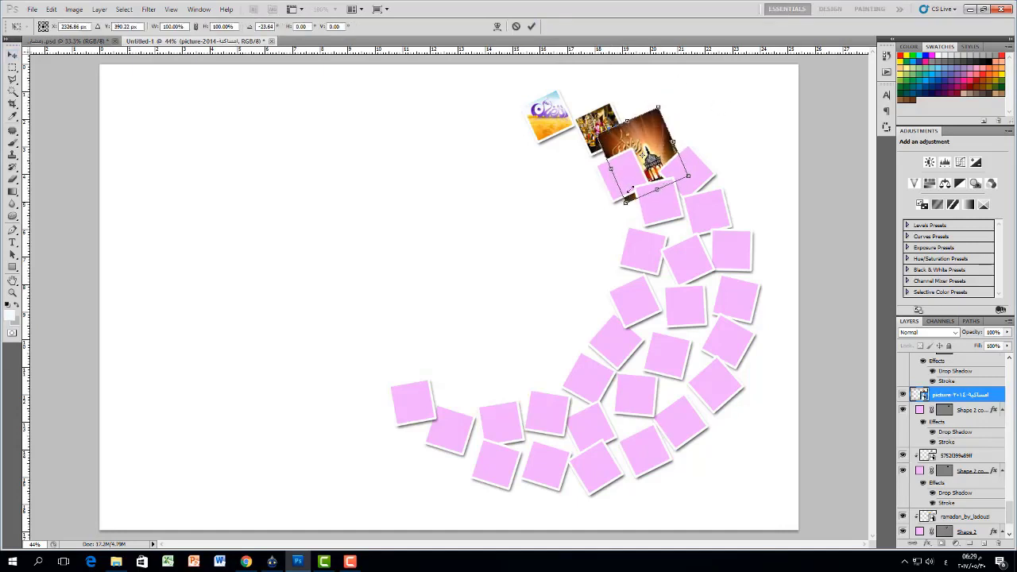
pyautogui.moveTo(630, 190); pyautogui.dragTo(630, 189)
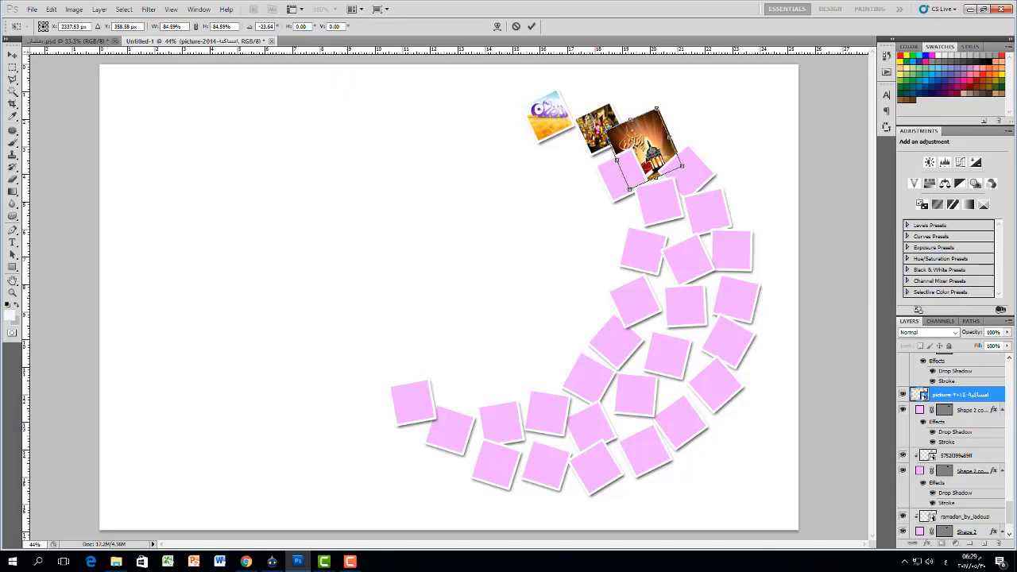
pyautogui.moveTo(652, 151); pyautogui.dragTo(648, 161)
pyautogui.click(533, 27)
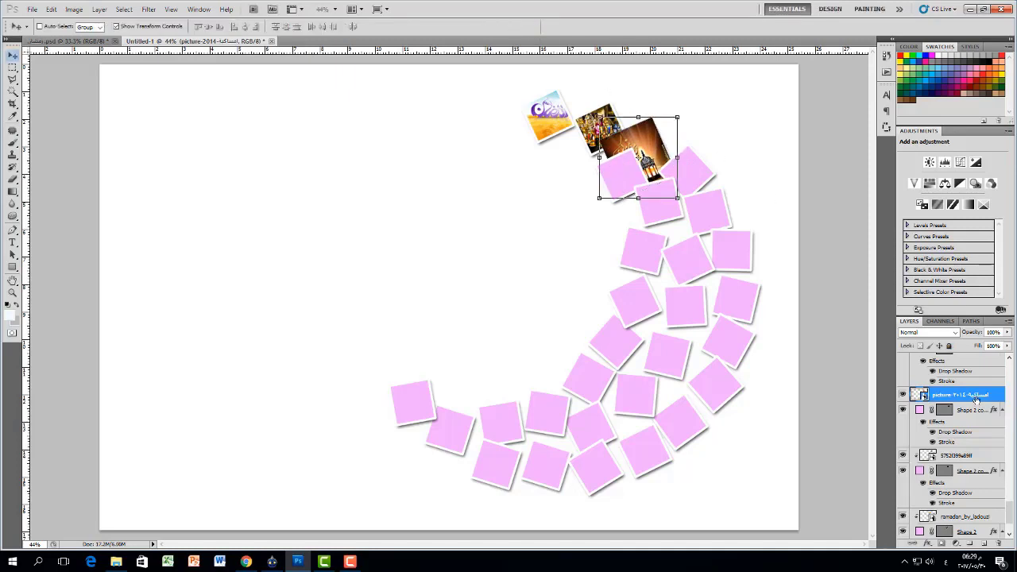
# Clip the lantern image to the third outer-edge square, scale it to about 80.1%, and shift it to fit the frame
pyautogui.rightClick(977, 398)
pyautogui.click(942, 263)
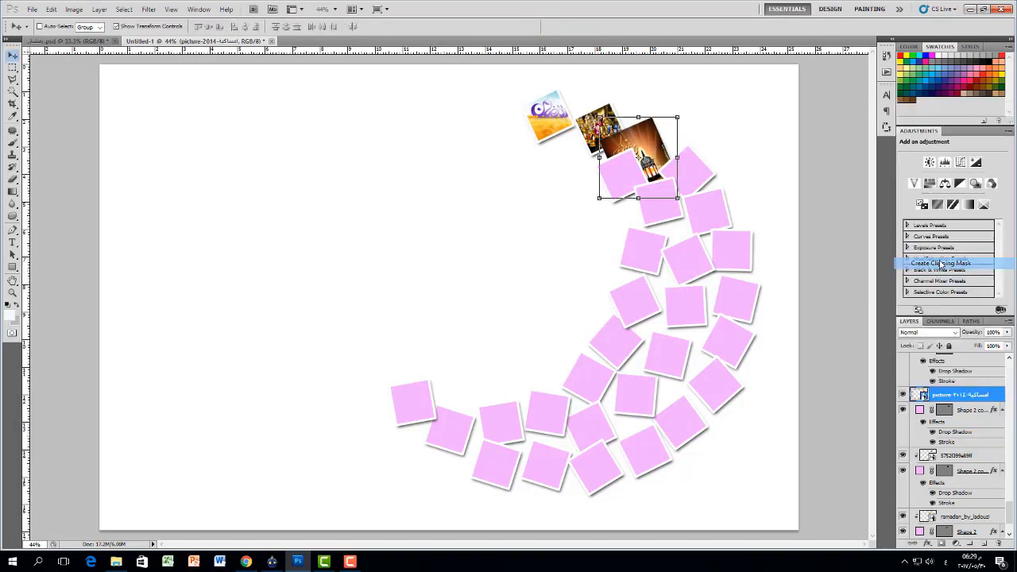
pyautogui.moveTo(599, 198); pyautogui.dragTo(616, 186)
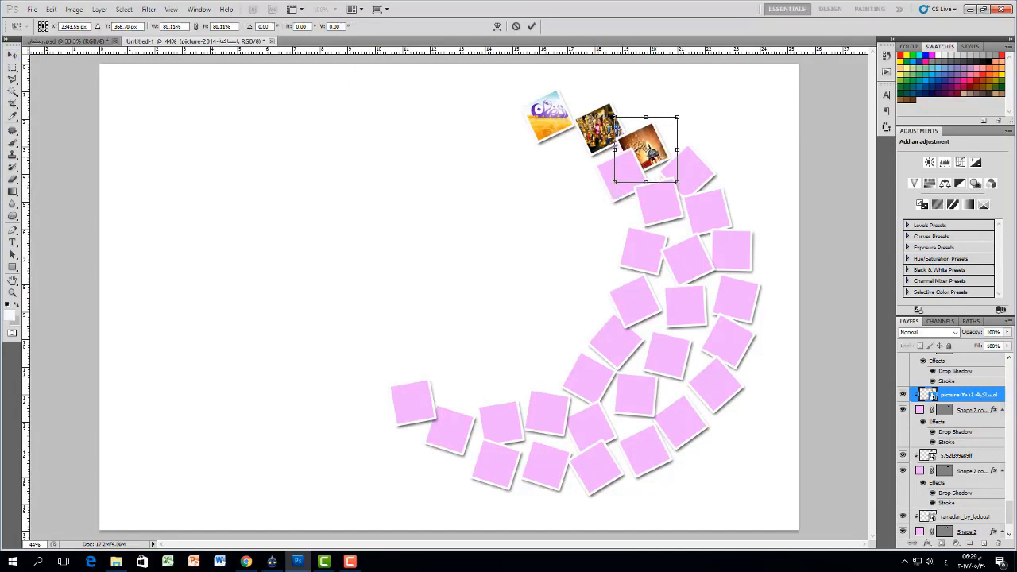
pyautogui.moveTo(652, 157); pyautogui.dragTo(632, 147)
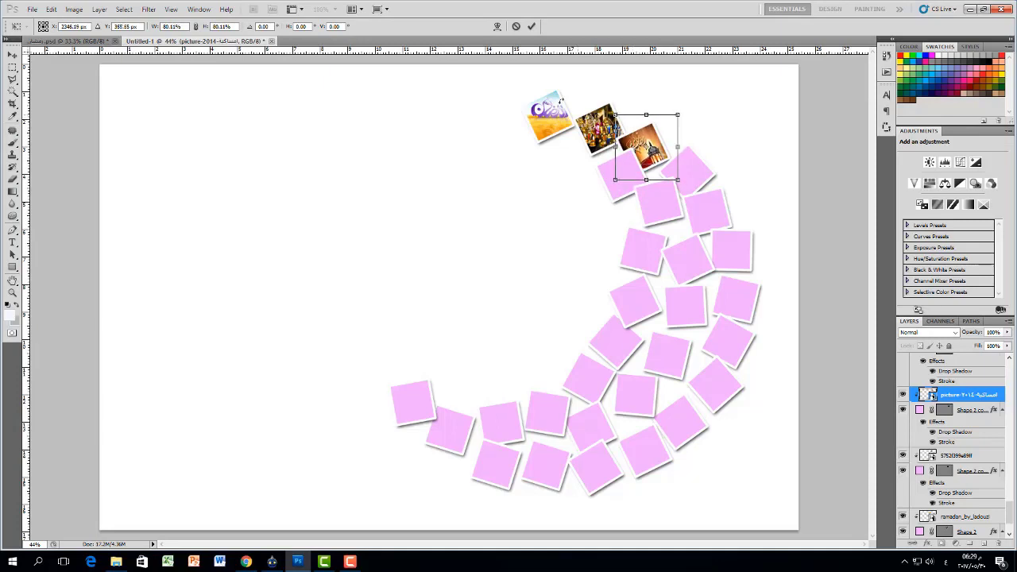
pyautogui.click(532, 27)
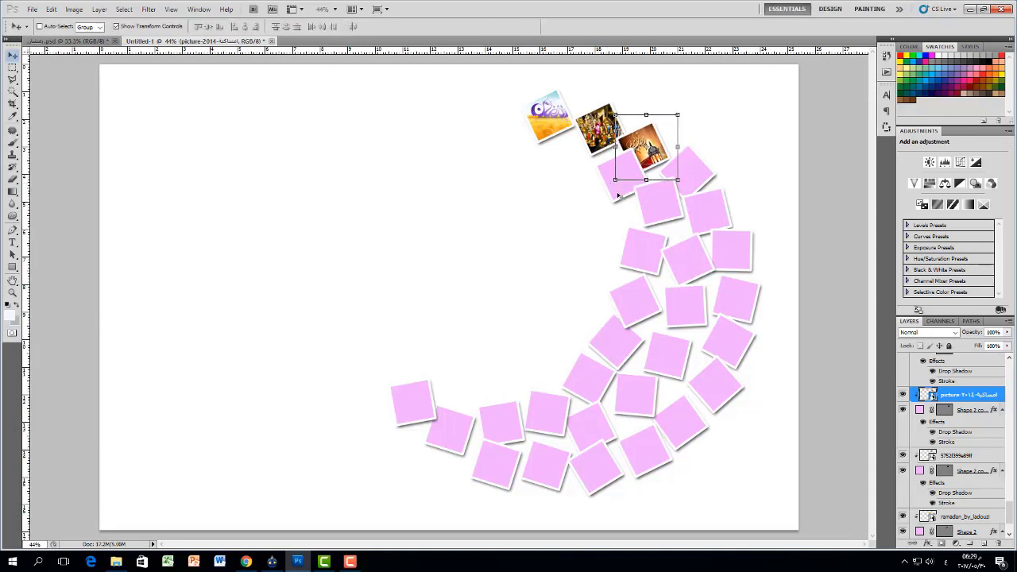
pyautogui.hotkey('ctrl', 't')
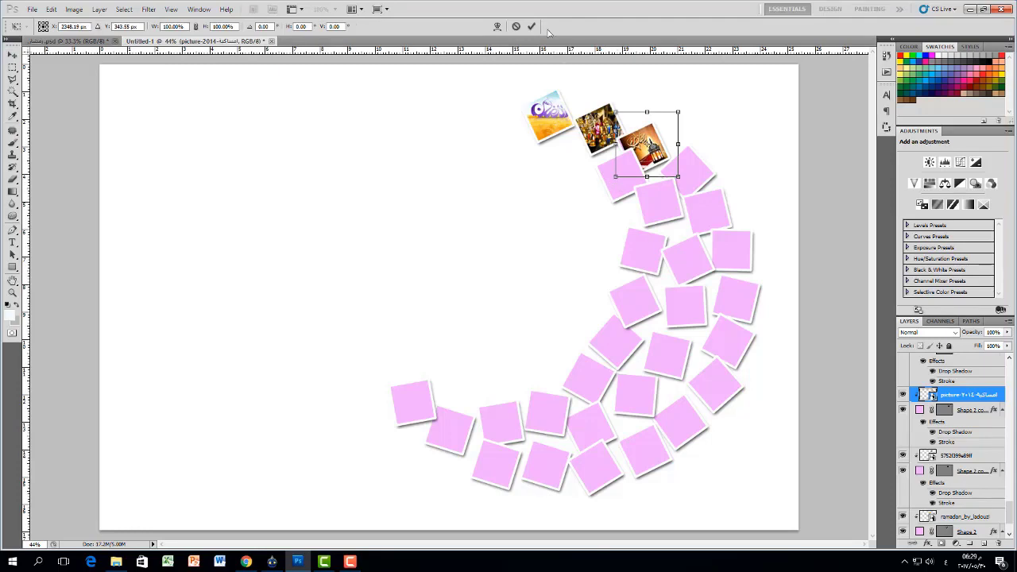
pyautogui.click(532, 26)
# Place the 441 image above the Shape 2 copy 4 layer, scaled to about 16.5% and rotated about -33.7° over the fourth outer-edge square
pyautogui.click(702, 177)
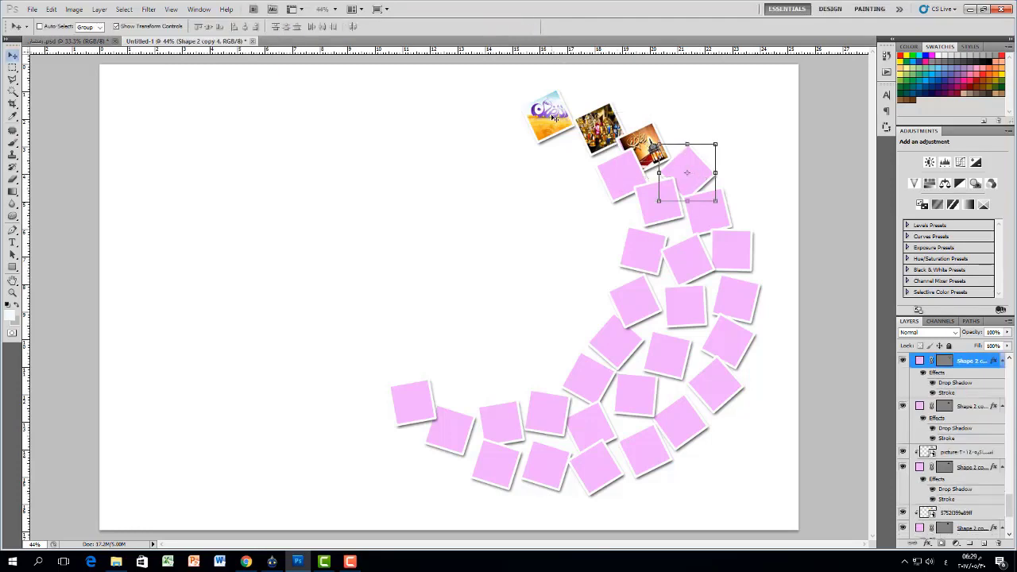
pyautogui.click(32, 9)
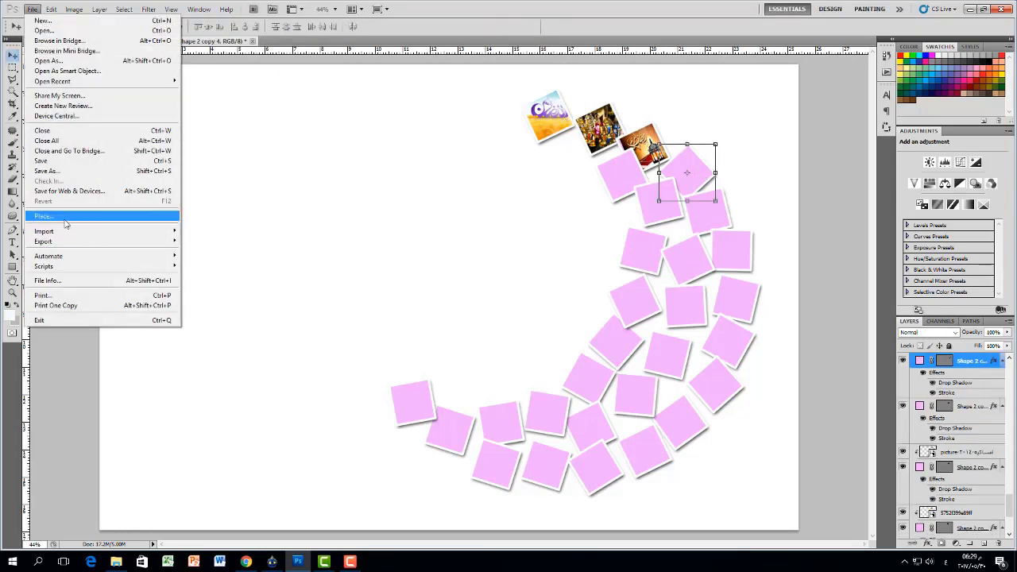
pyautogui.click(72, 216)
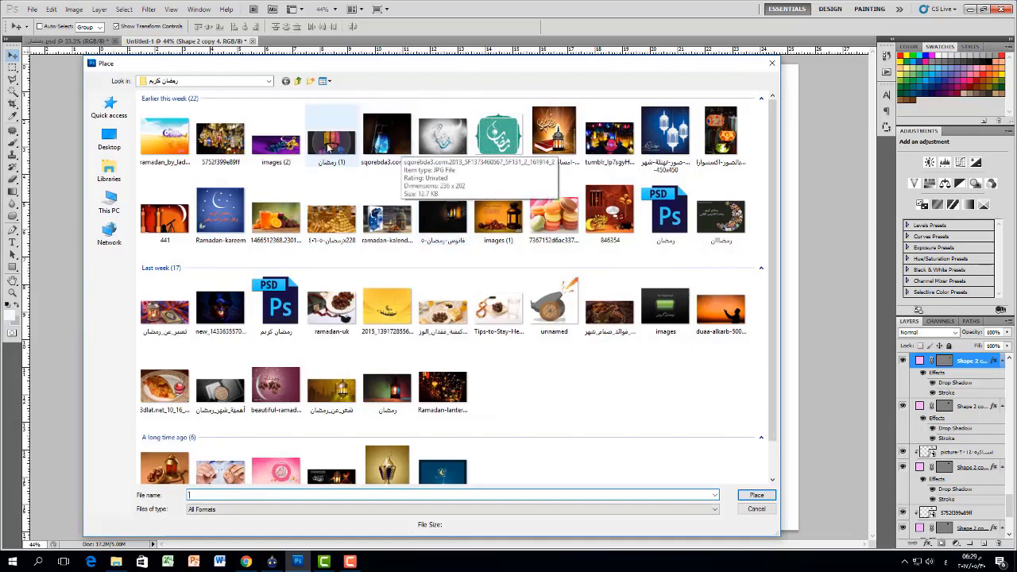
pyautogui.doubleClick(178, 218)
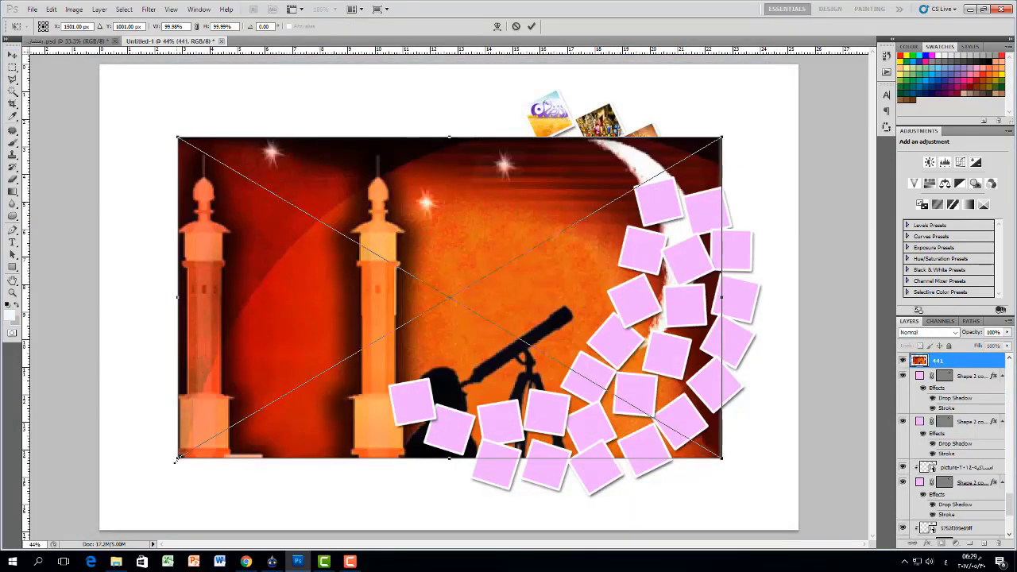
pyautogui.moveTo(177, 459); pyautogui.dragTo(654, 177)
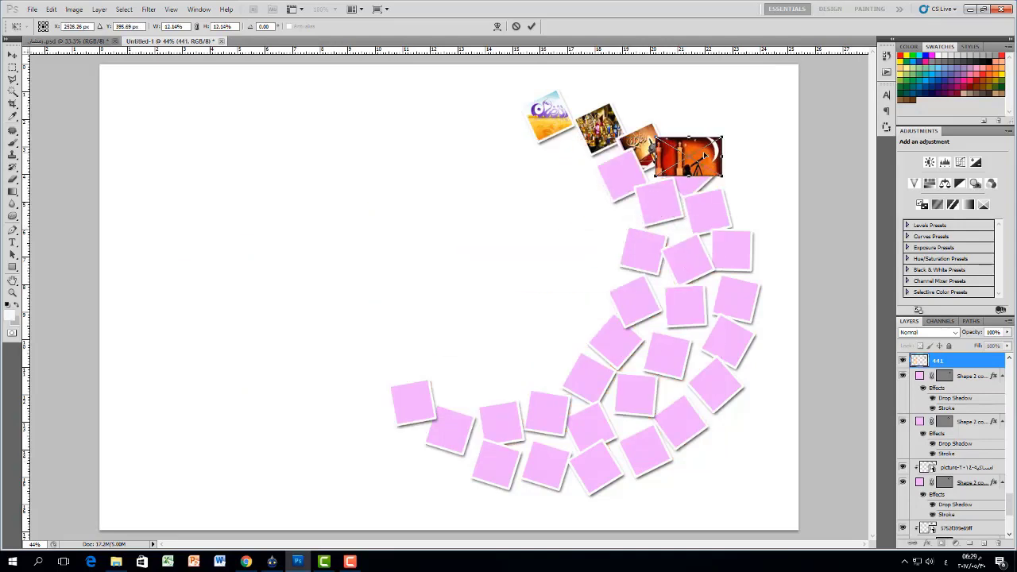
pyautogui.moveTo(704, 155); pyautogui.dragTo(727, 125)
pyautogui.moveTo(717, 163); pyautogui.dragTo(701, 162)
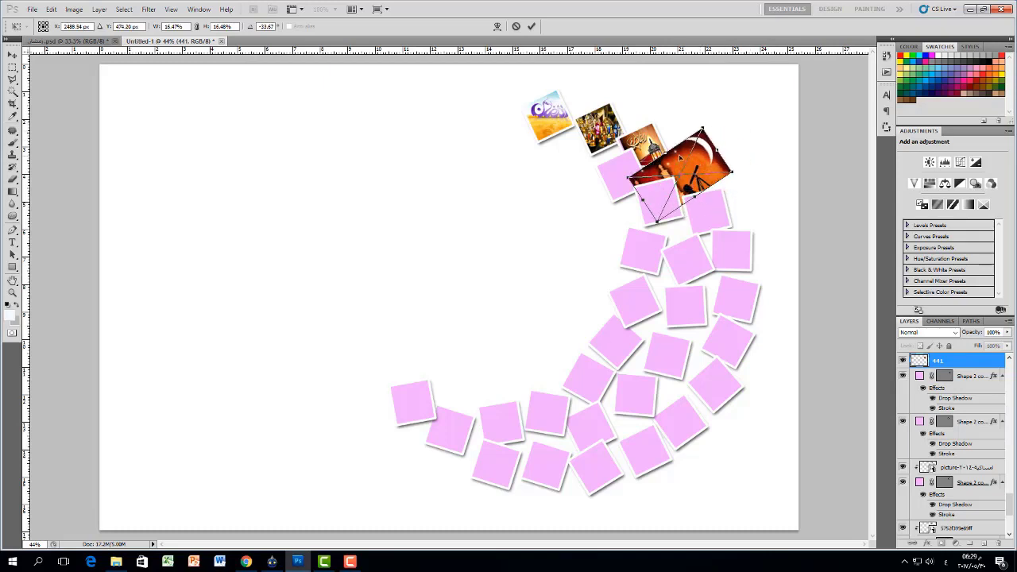
pyautogui.click(532, 26)
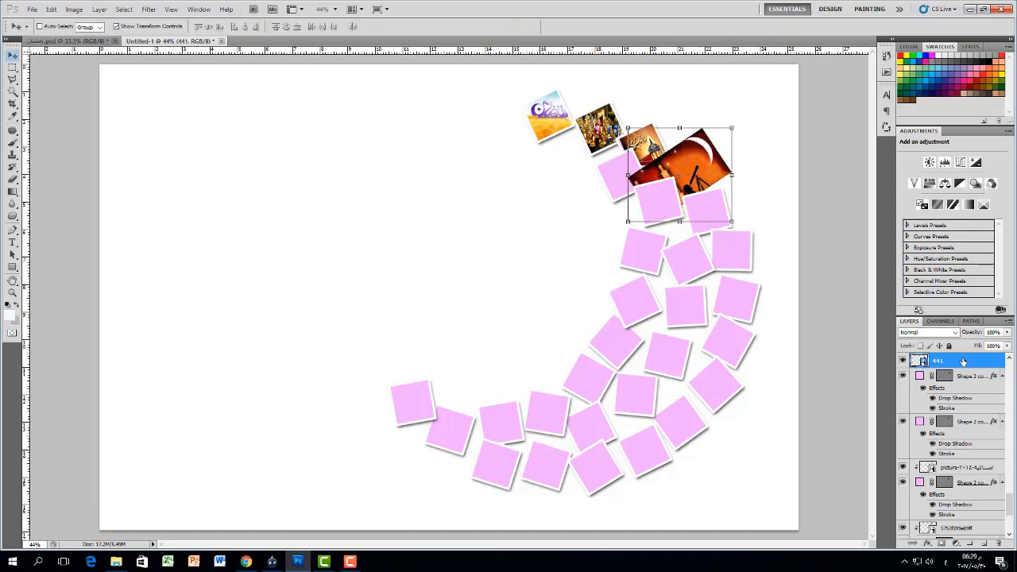
# Clip the 441 image to the fourth outer-edge square with a clipping mask
pyautogui.rightClick(963, 362)
pyautogui.click(931, 229)
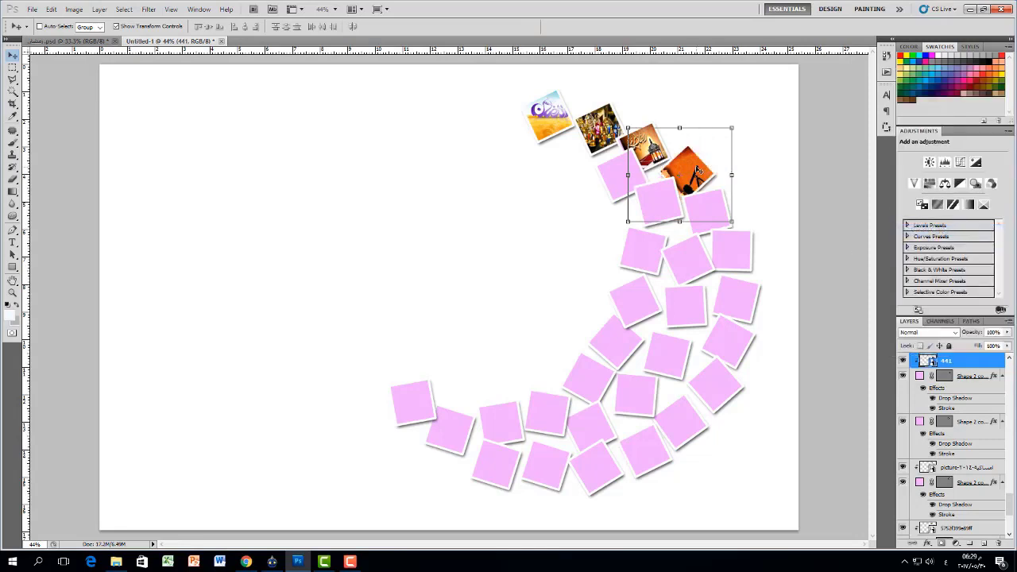
# Shift the clipped 441 image slightly within the fourth outer-edge square
pyautogui.moveTo(698, 170); pyautogui.dragTo(704, 173)
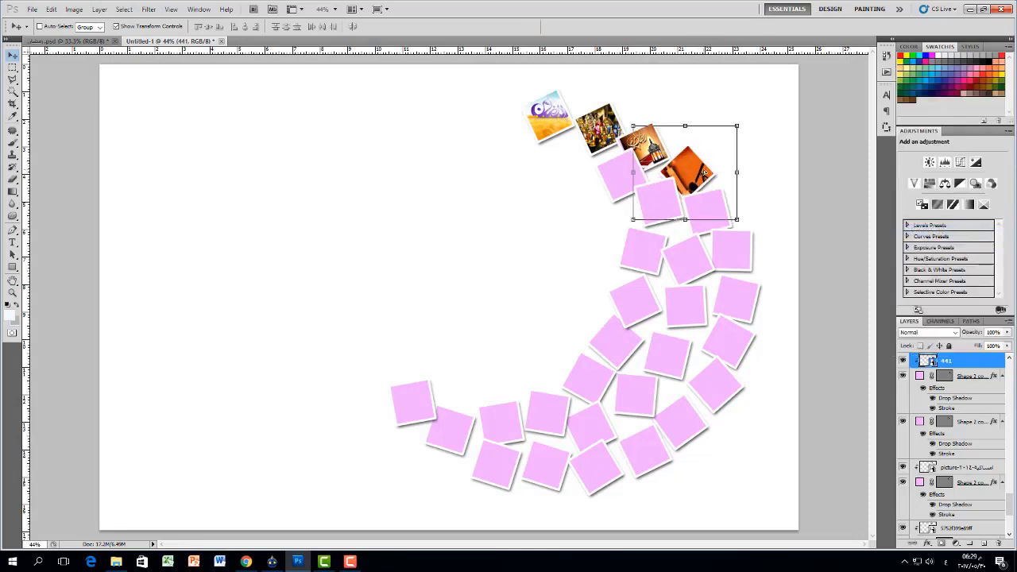
# Place images (1) above the Shape 2 copy 3 layer, scaled to about 29.9% by 33.1% over the first inner square
pyautogui.keyDown('ctrl'); pyautogui.click(513, 204); pyautogui.keyUp('ctrl')
pyautogui.keyDown('ctrl'); pyautogui.click(618, 166); pyautogui.keyUp('ctrl')
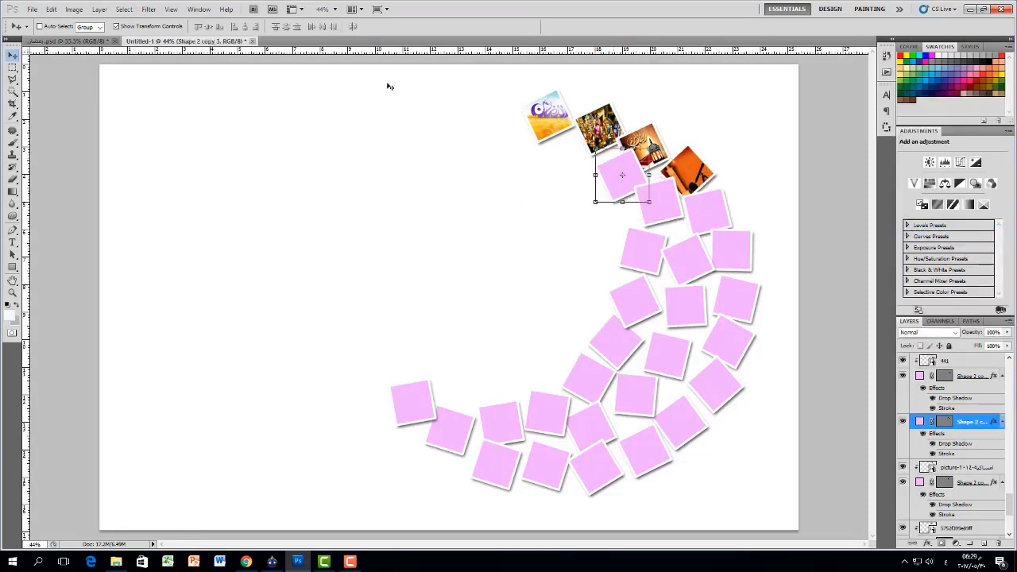
pyautogui.click(32, 9)
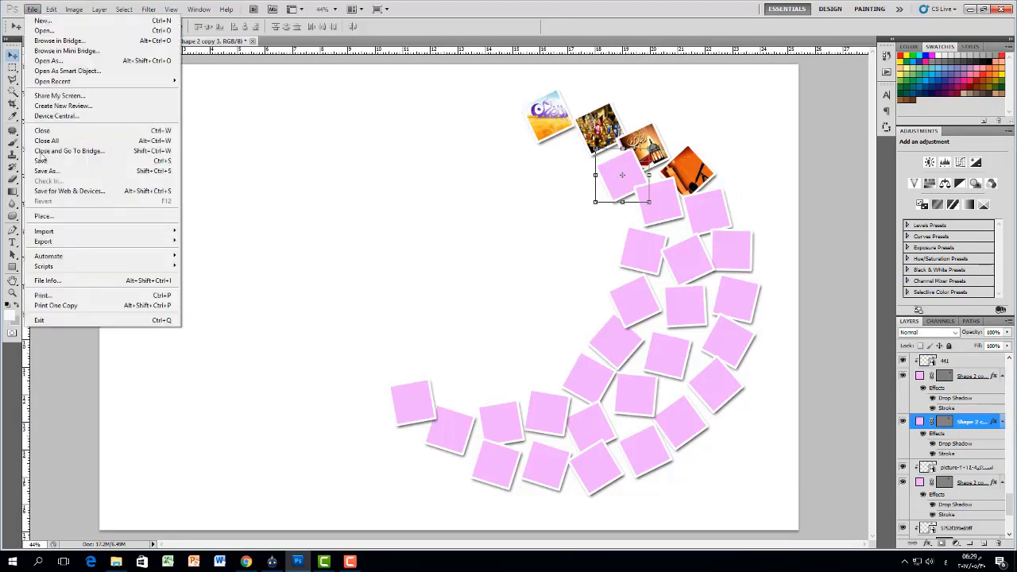
pyautogui.click(36, 216)
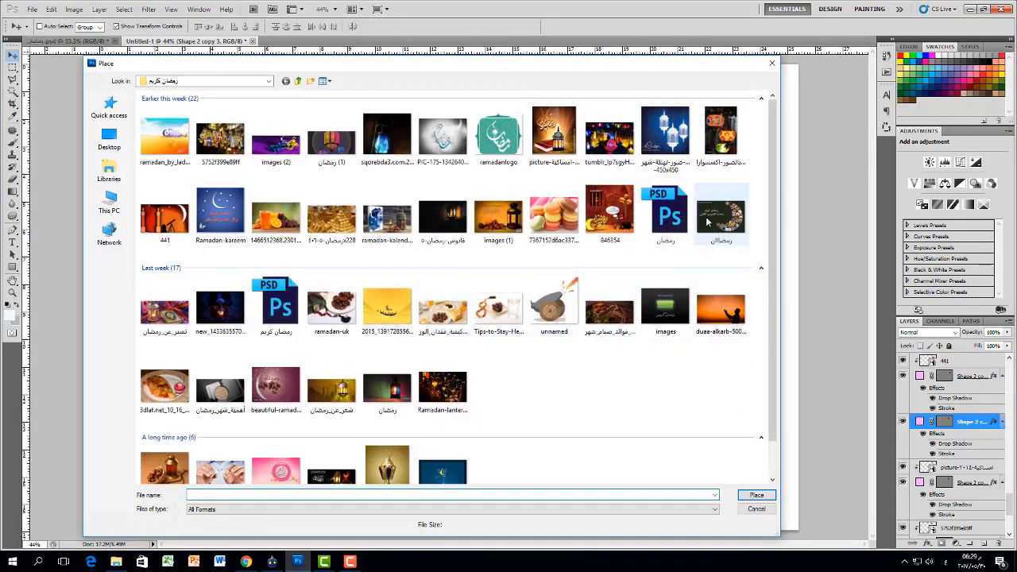
pyautogui.doubleClick(498, 216)
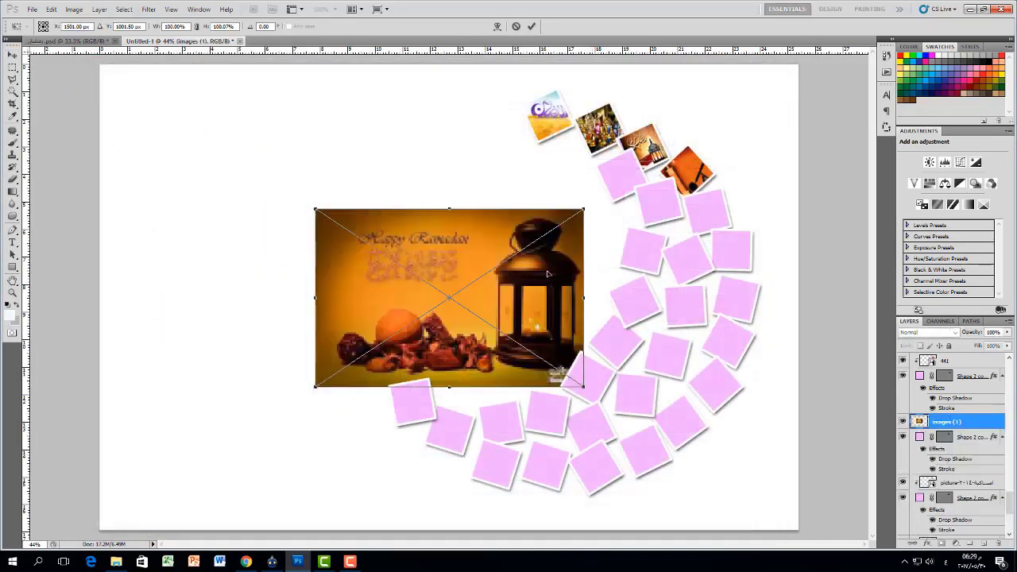
pyautogui.moveTo(482, 251); pyautogui.dragTo(676, 148)
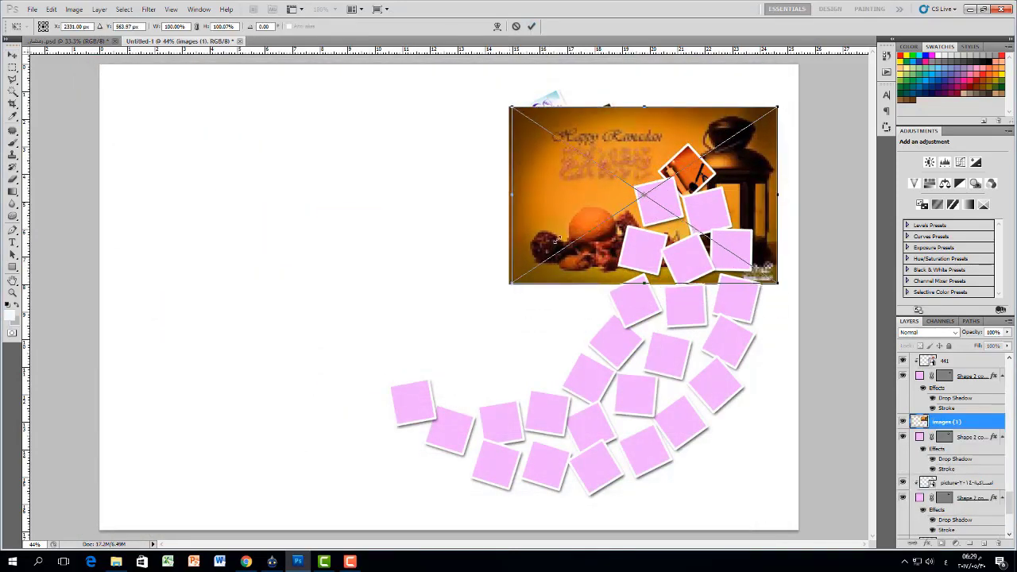
pyautogui.moveTo(510, 286); pyautogui.dragTo(707, 154)
pyautogui.moveTo(745, 114); pyautogui.dragTo(623, 162)
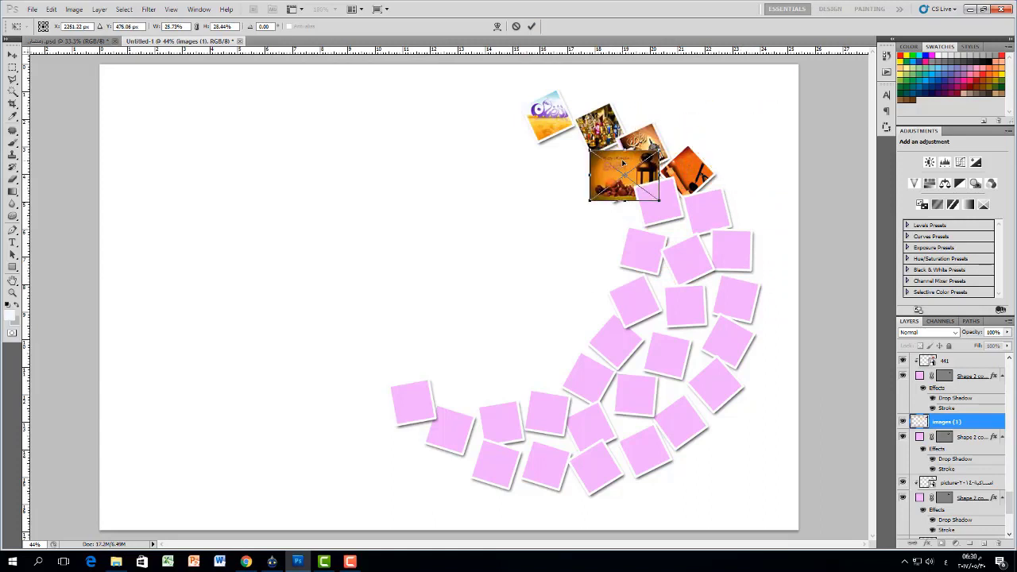
pyautogui.moveTo(590, 199); pyautogui.dragTo(579, 210)
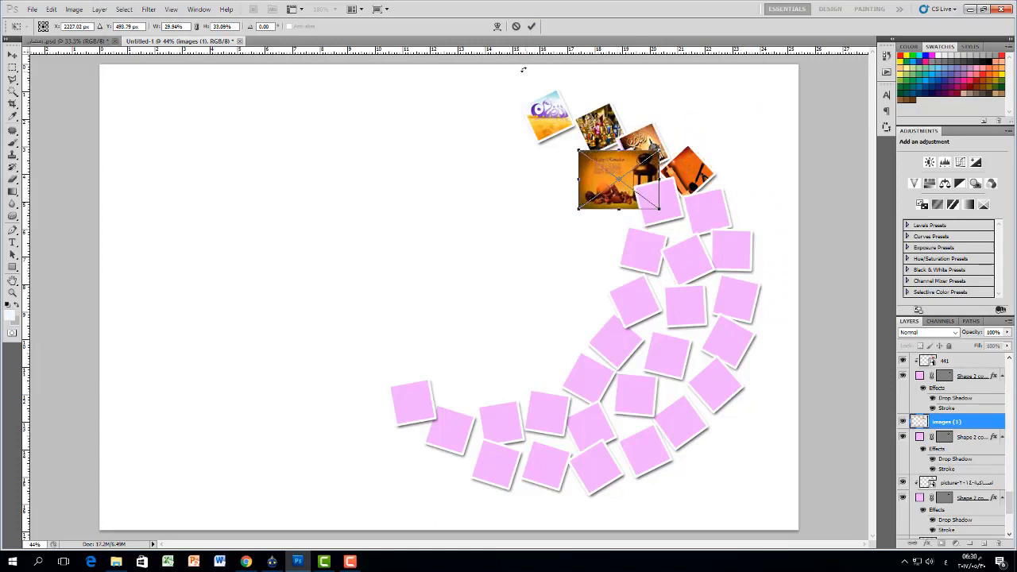
pyautogui.click(532, 27)
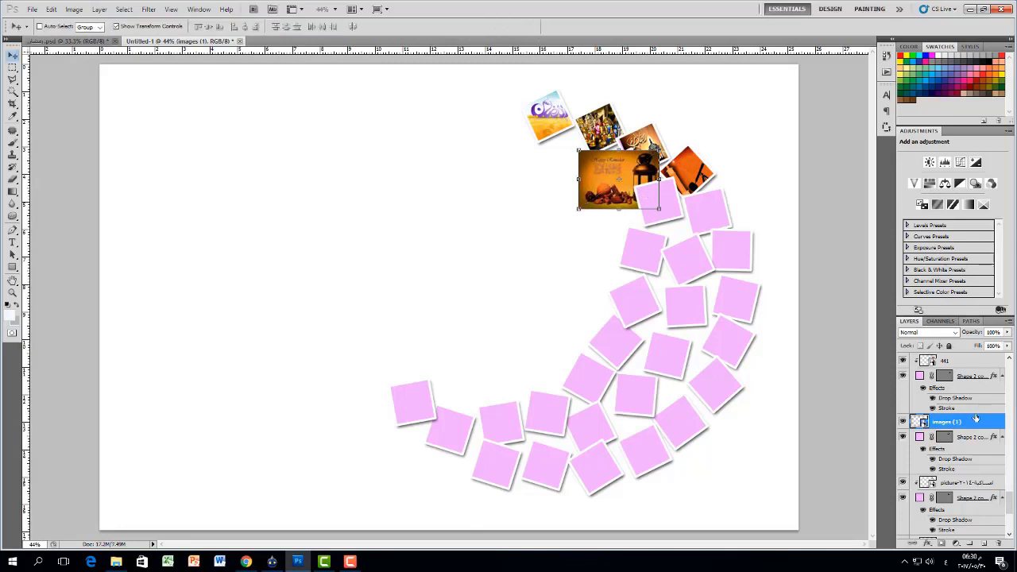
# Clip images (1) to its square, rotate it about -29.3°, scale it to about 80.7%, and shift it to fit the frame
pyautogui.rightClick(976, 419)
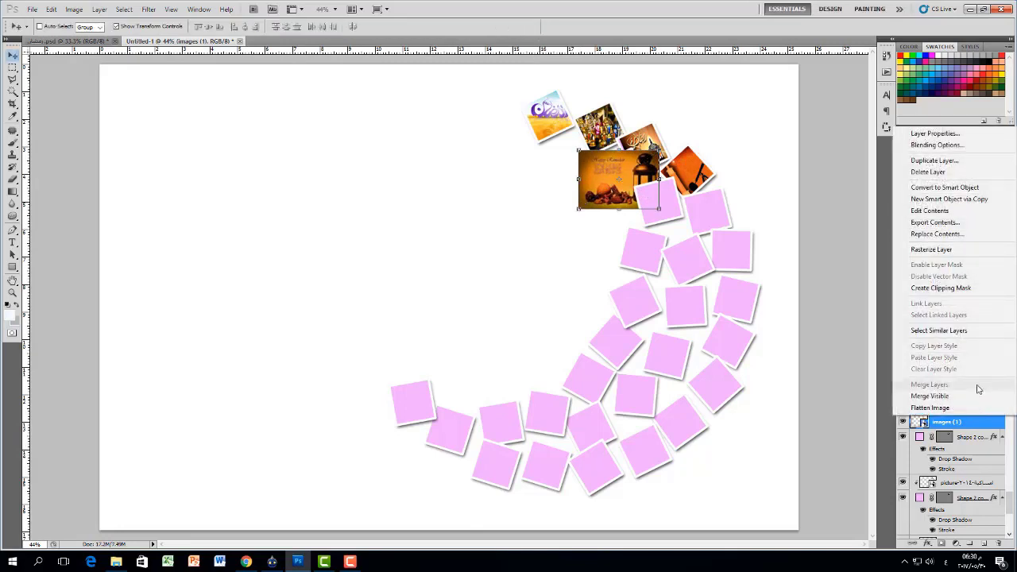
pyautogui.click(945, 289)
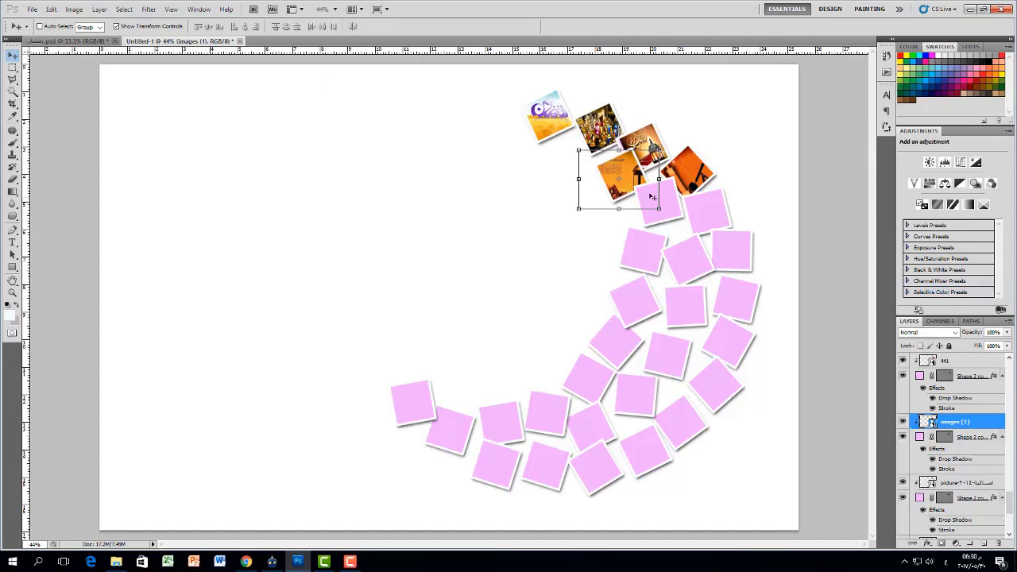
pyautogui.moveTo(612, 163); pyautogui.dragTo(594, 161)
pyautogui.moveTo(646, 210); pyautogui.dragTo(655, 186)
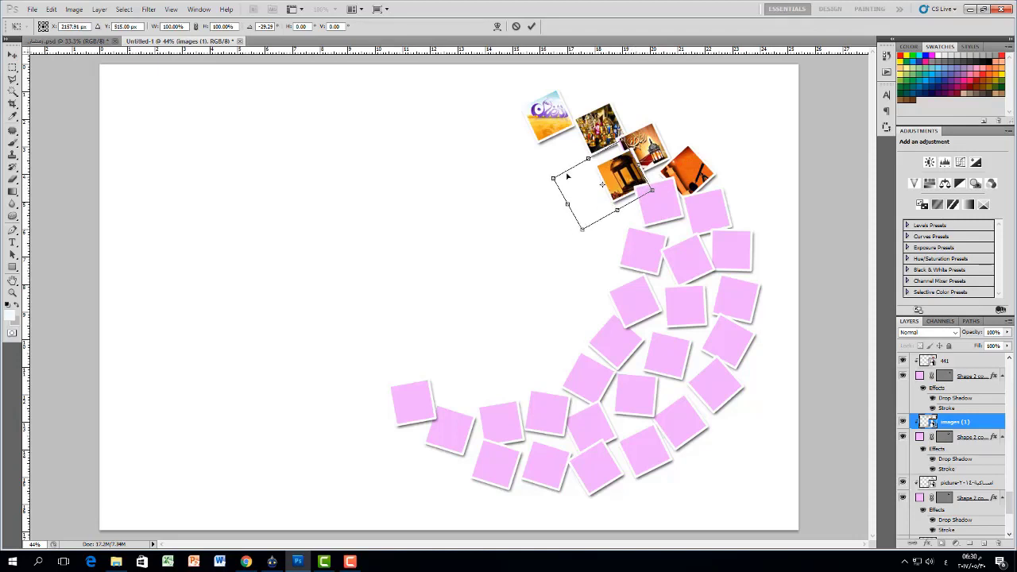
pyautogui.moveTo(554, 177); pyautogui.dragTo(577, 181)
pyautogui.moveTo(613, 185)
pyautogui.mouseDown()
pyautogui.moveTo(605, 174)
pyautogui.moveTo(615, 168)
pyautogui.mouseUp()
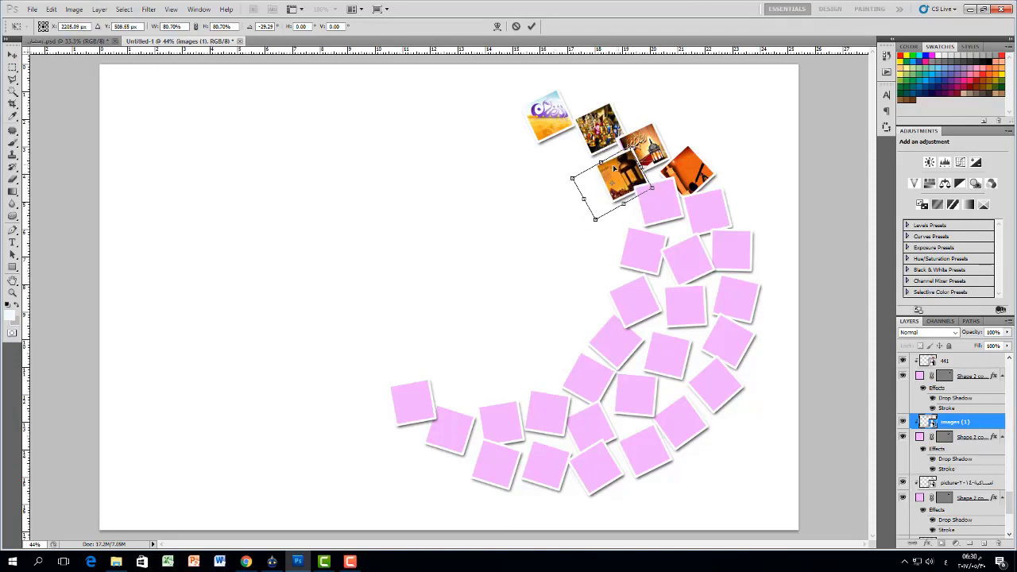
pyautogui.click(532, 26)
# Place the 1466512368.230149 juice image above the Shape 2 copy 5 layer, scaled to about 19% over its square
pyautogui.click(658, 204)
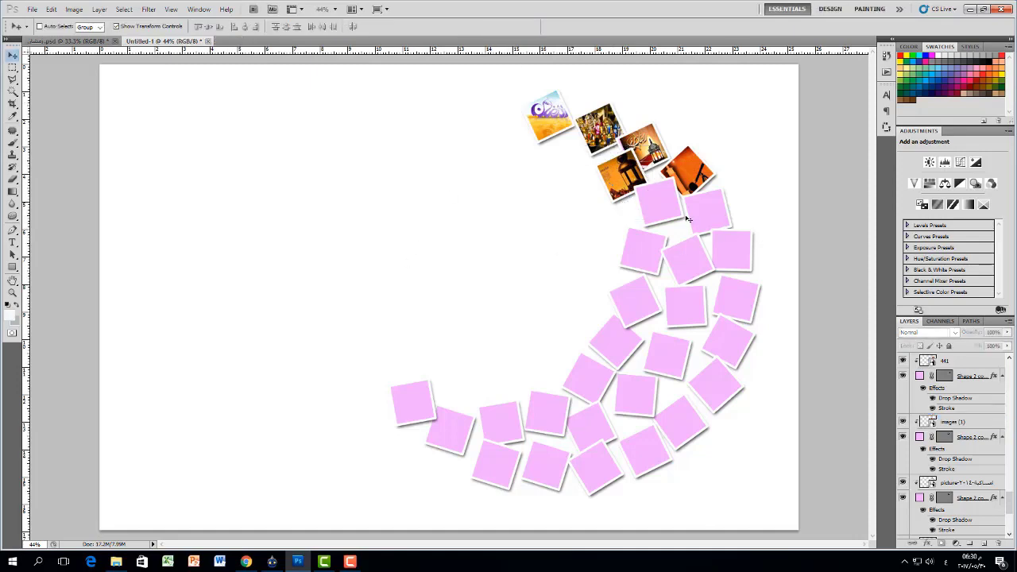
pyautogui.click(33, 8)
pyautogui.click(44, 216)
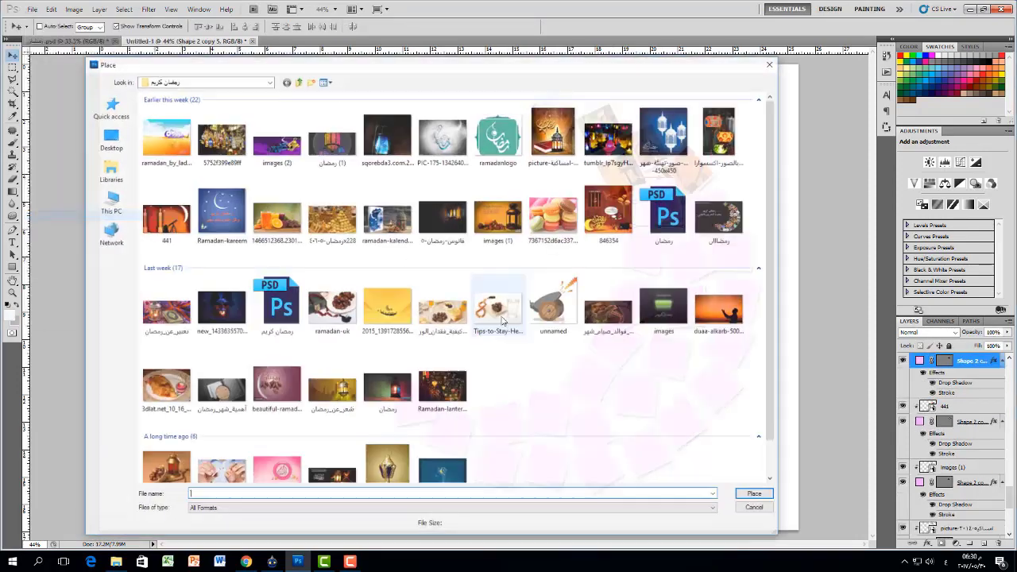
pyautogui.doubleClick(278, 219)
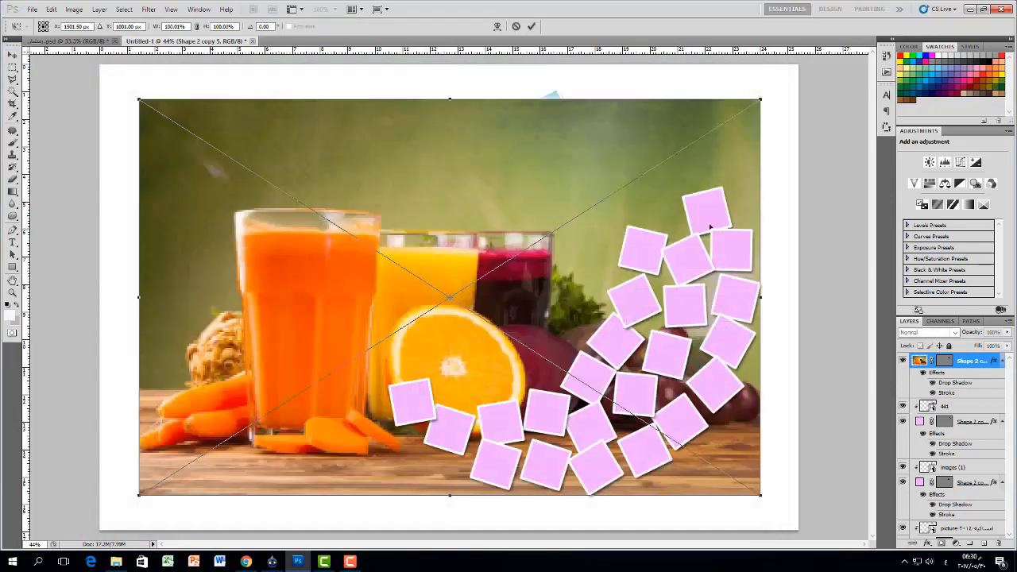
pyautogui.moveTo(140, 495); pyautogui.dragTo(645, 165)
pyautogui.moveTo(702, 110); pyautogui.dragTo(661, 170)
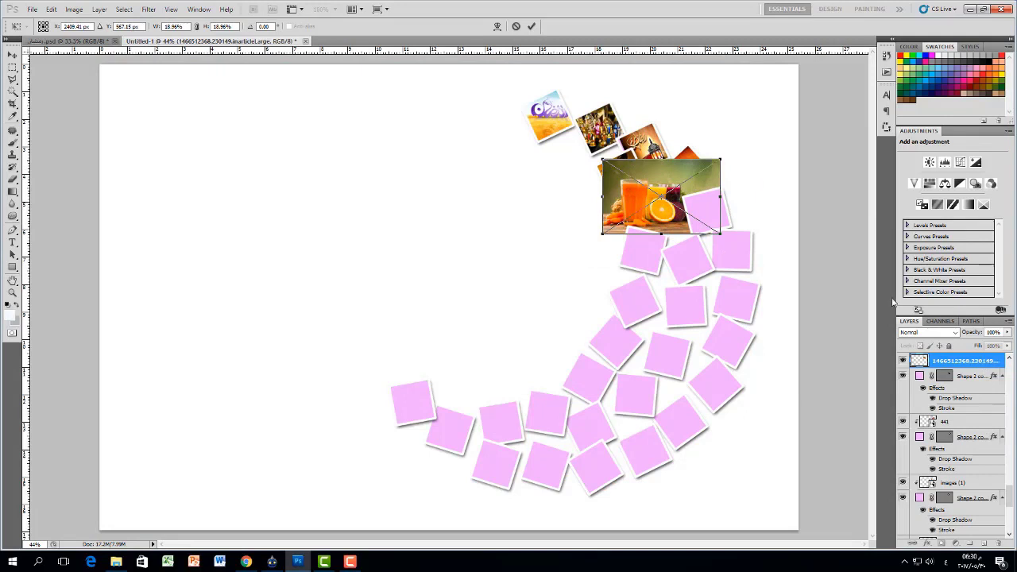
pyautogui.click(531, 27)
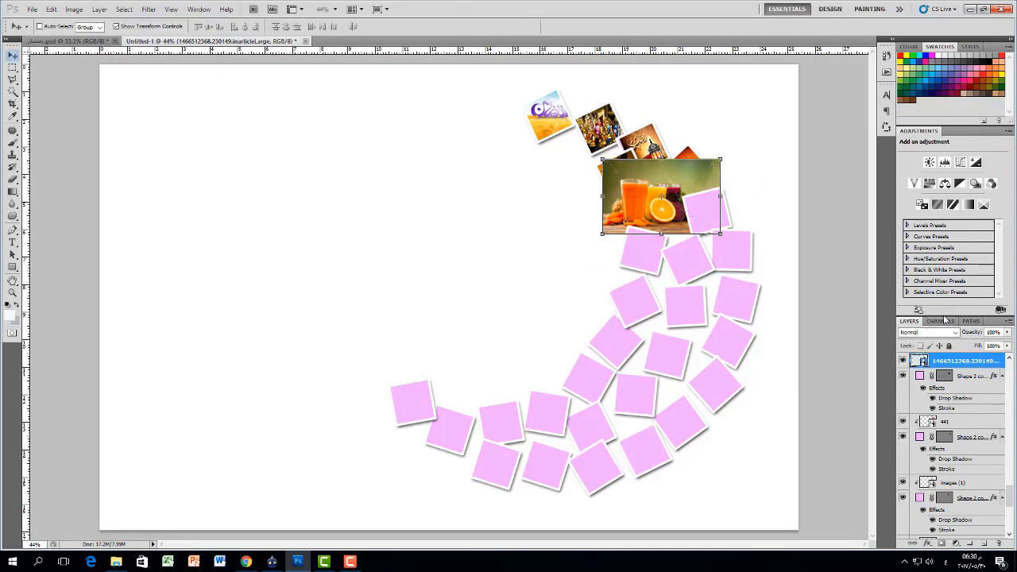
# Clip the juice image to its square, scale it to about 60.6%, and rotate it about -15.7° to fit the frame
pyautogui.rightClick(978, 363)
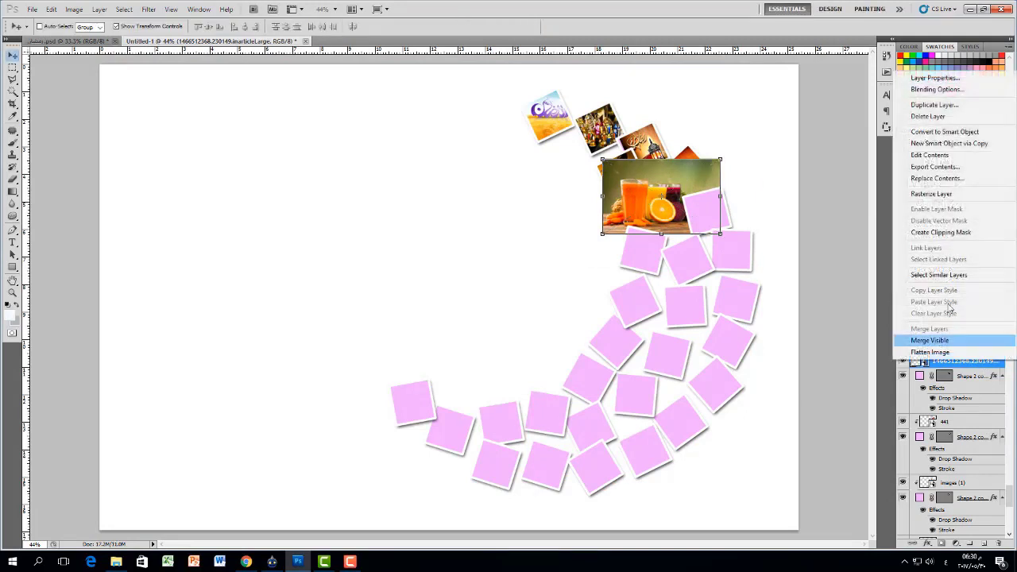
pyautogui.click(941, 232)
pyautogui.moveTo(721, 158); pyautogui.dragTo(683, 184)
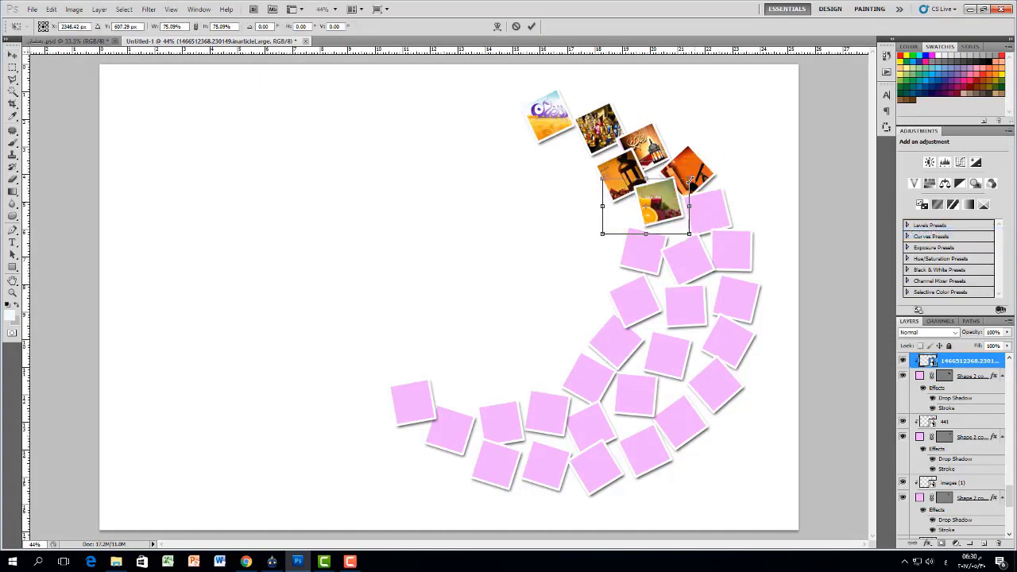
pyautogui.moveTo(605, 236); pyautogui.dragTo(693, 189)
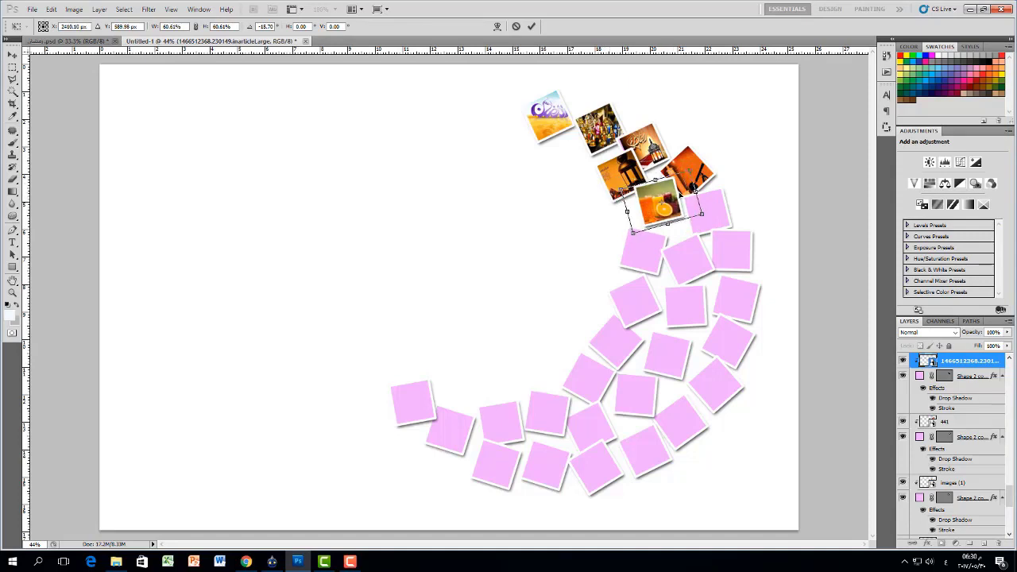
pyautogui.click(531, 26)
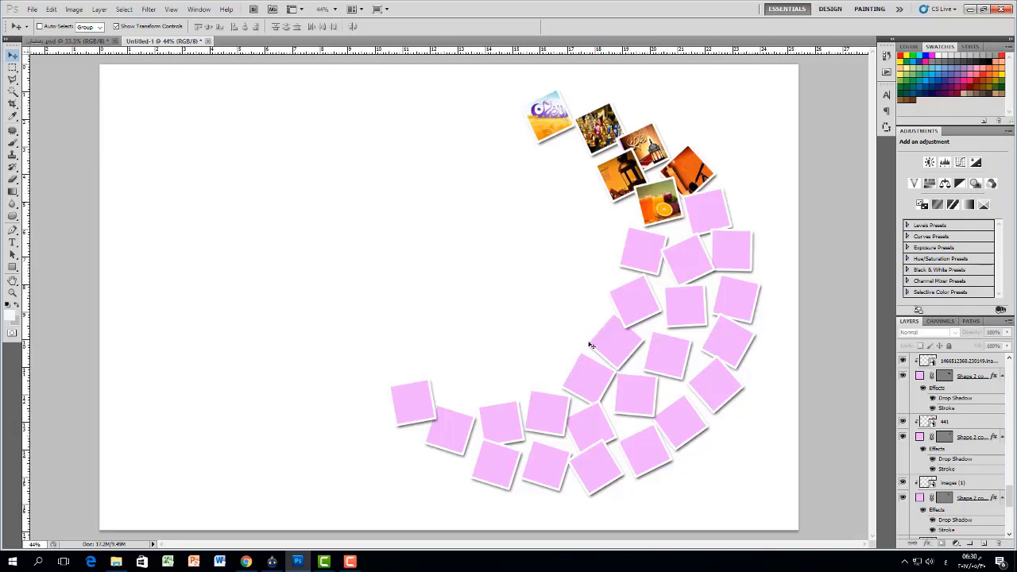
pyautogui.keyDown('ctrl'); pyautogui.click(704, 209); pyautogui.keyUp('ctrl')
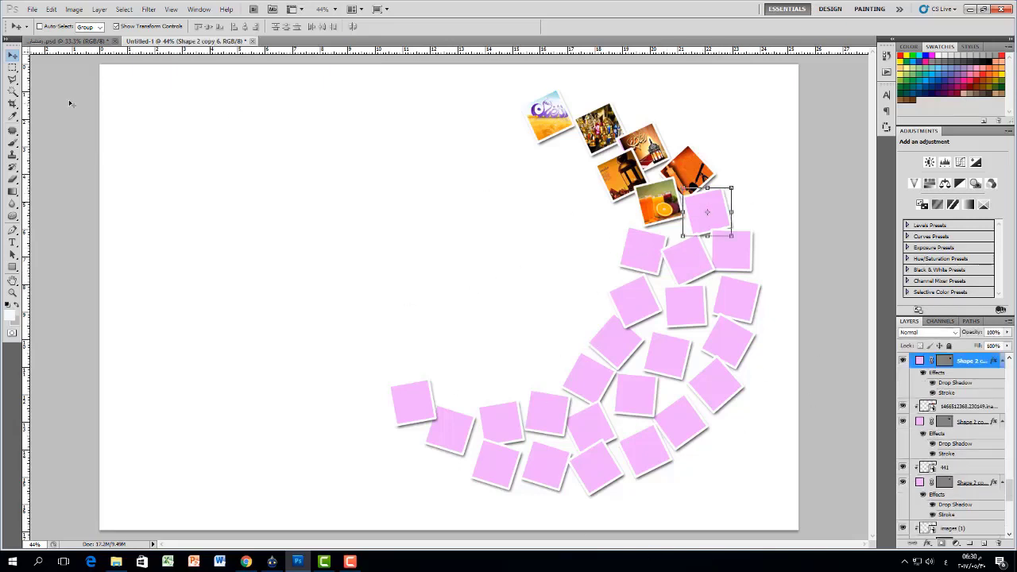
pyautogui.keyDown('ctrl'); pyautogui.click(657, 253); pyautogui.keyUp('ctrl')
pyautogui.keyDown('ctrl'); pyautogui.click(710, 218); pyautogui.keyUp('ctrl')
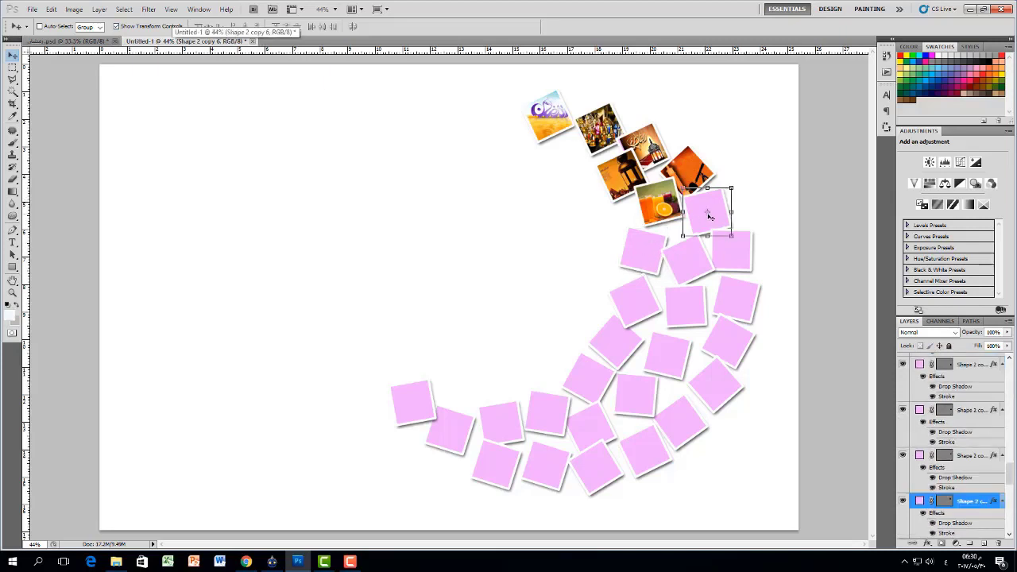
pyautogui.click(32, 10)
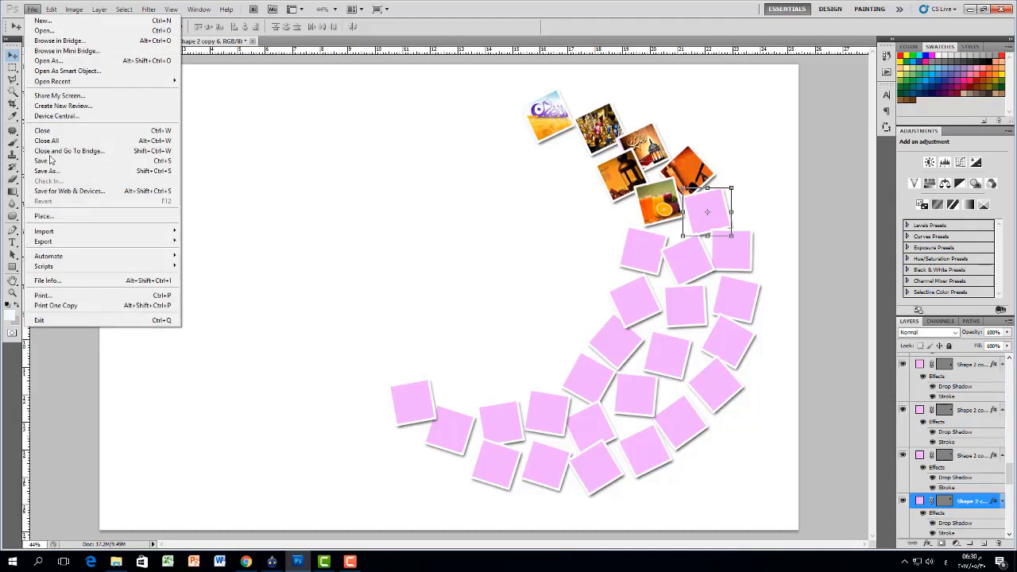
pyautogui.click(54, 216)
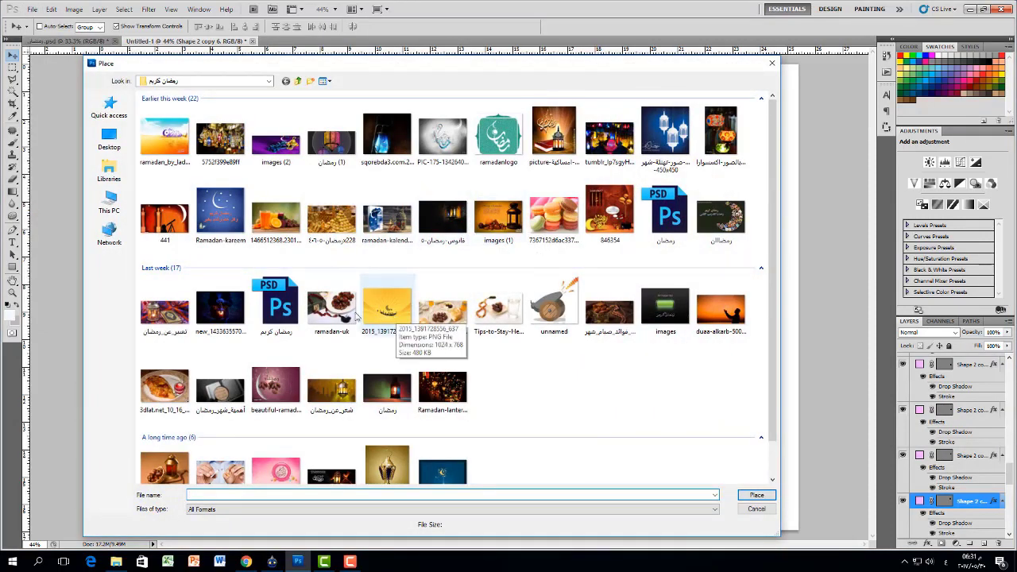
pyautogui.click(218, 308)
pyautogui.doubleClick(217, 308)
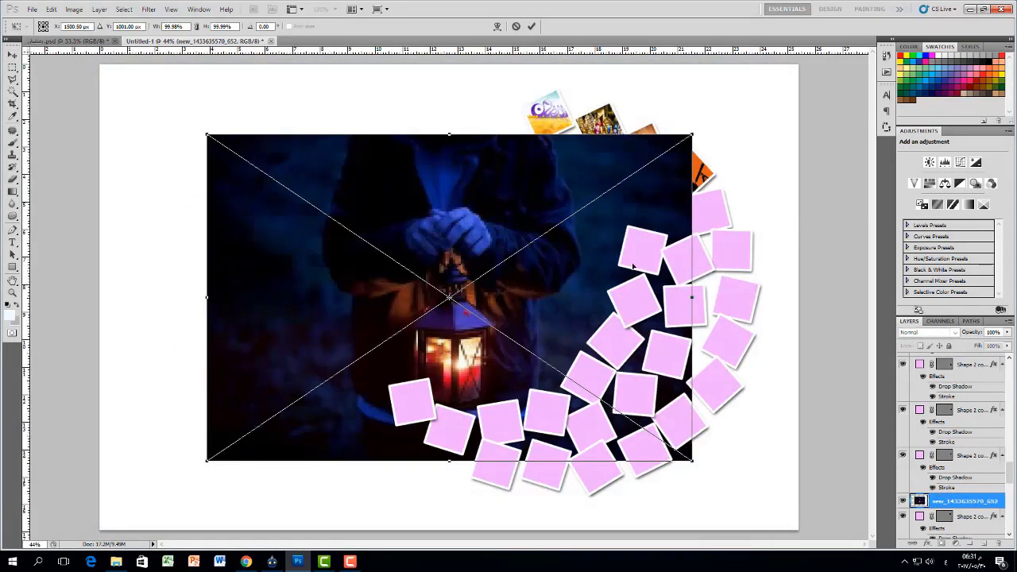
pyautogui.moveTo(207, 461); pyautogui.dragTo(545, 254)
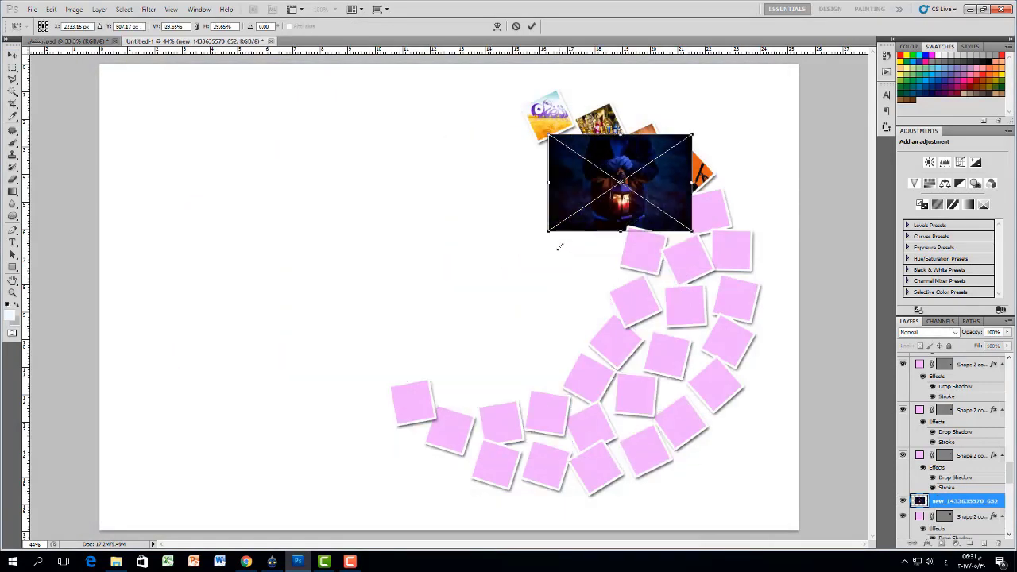
pyautogui.moveTo(621, 157); pyautogui.dragTo(691, 189)
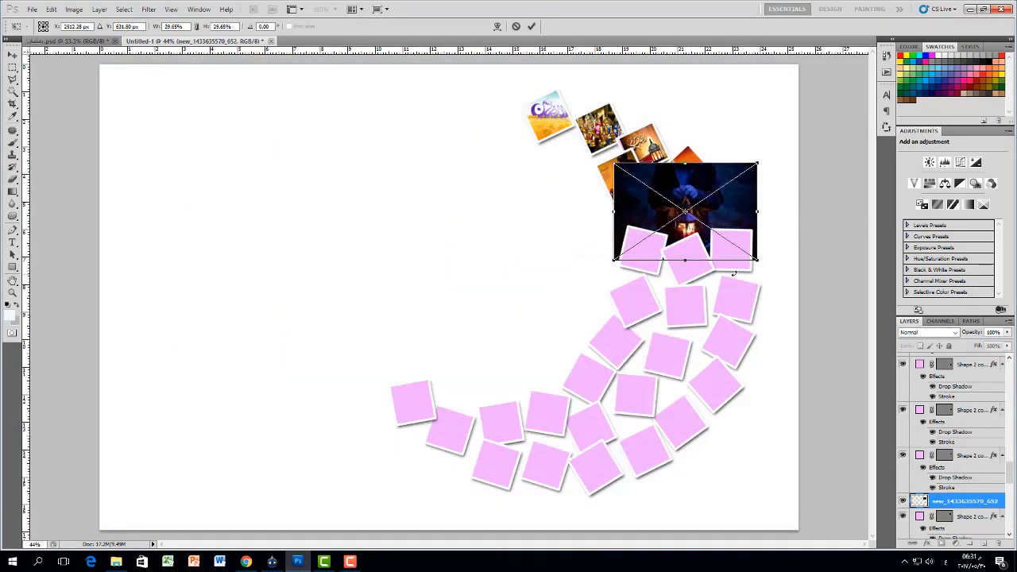
pyautogui.click(531, 25)
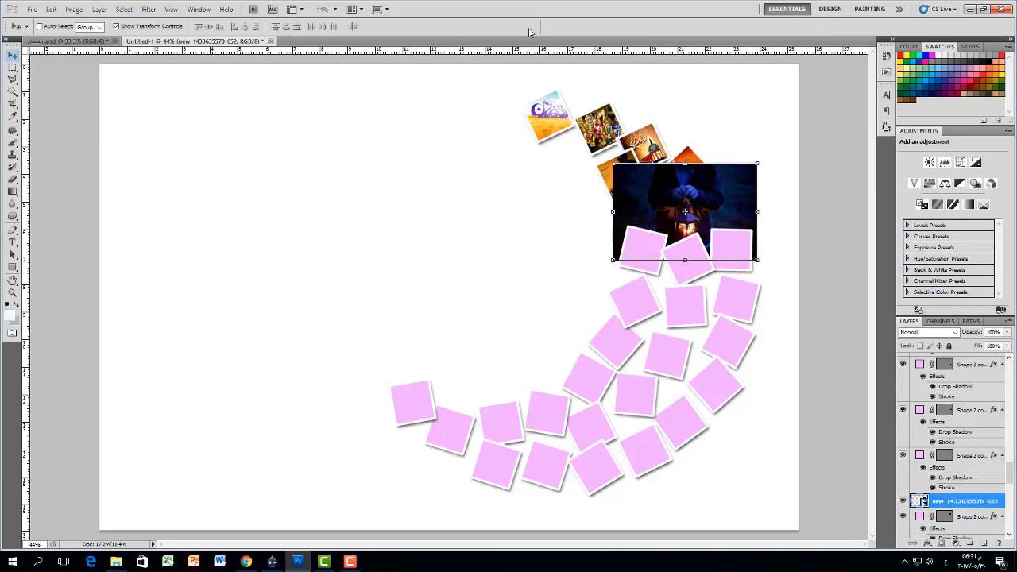
pyautogui.rightClick(984, 503)
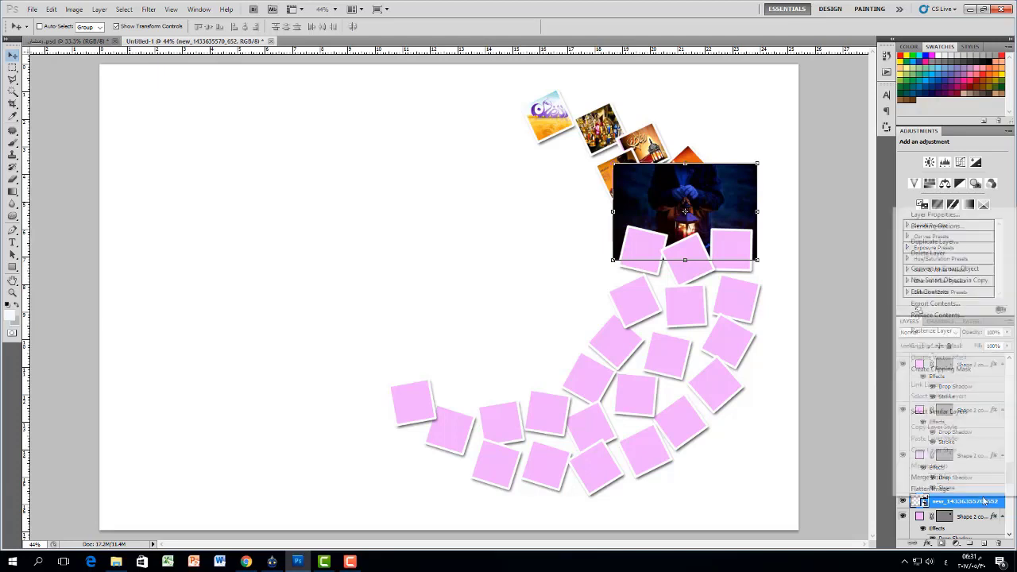
pyautogui.click(946, 369)
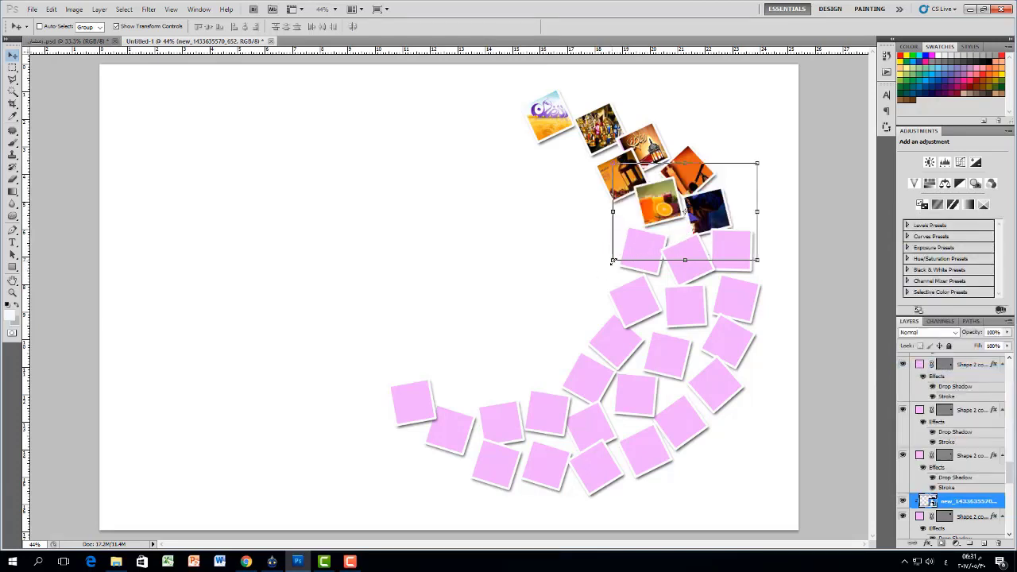
pyautogui.moveTo(612, 262); pyautogui.dragTo(691, 205)
pyautogui.moveTo(735, 175); pyautogui.dragTo(725, 198)
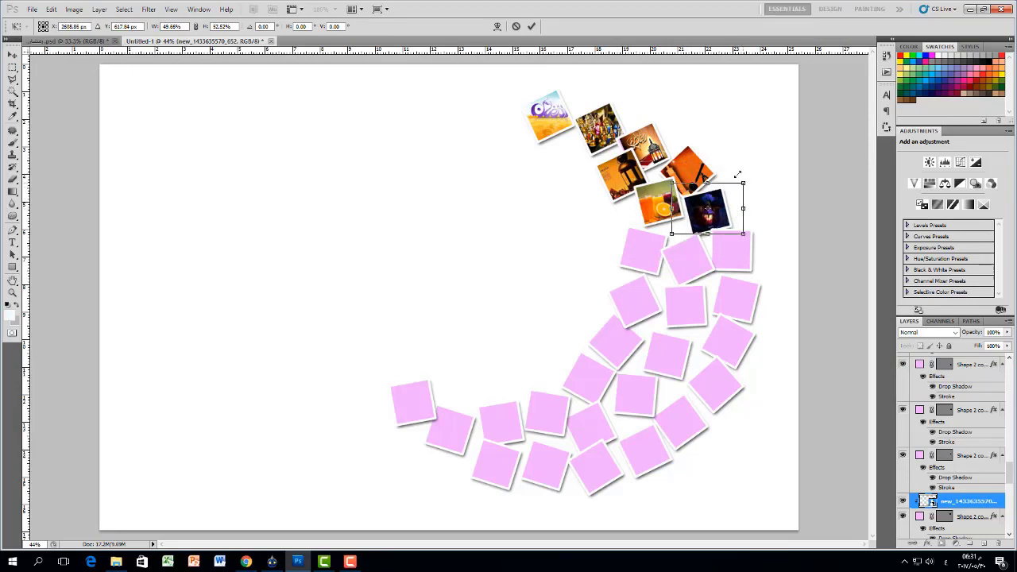
pyautogui.click(532, 26)
# Switch to the completed collage document and enable a Pattern Overlay on the background layer, Layer 2
pyautogui.click(463, 235)
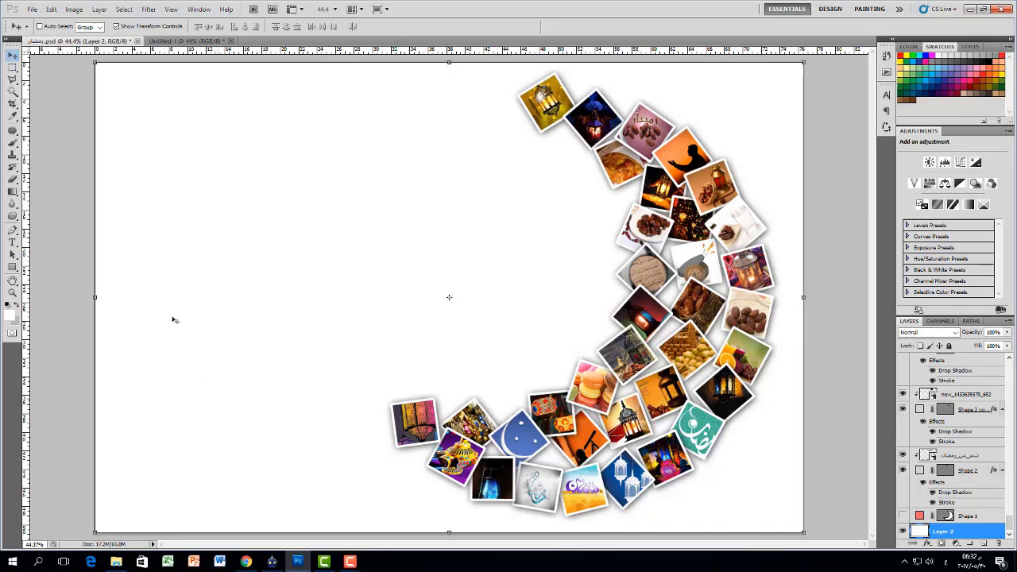
pyautogui.doubleClick(982, 534)
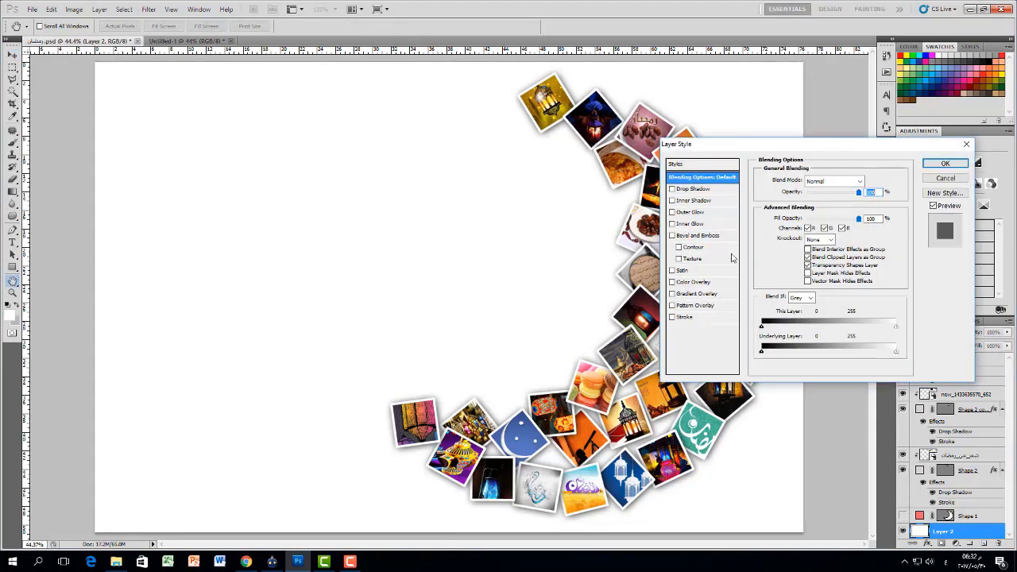
pyautogui.click(706, 305)
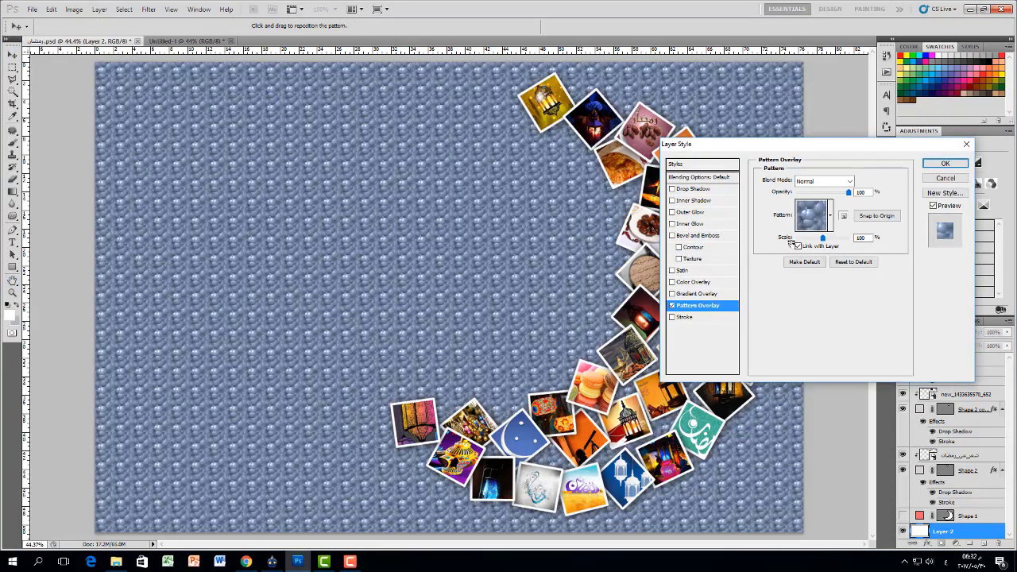
pyautogui.click(831, 218)
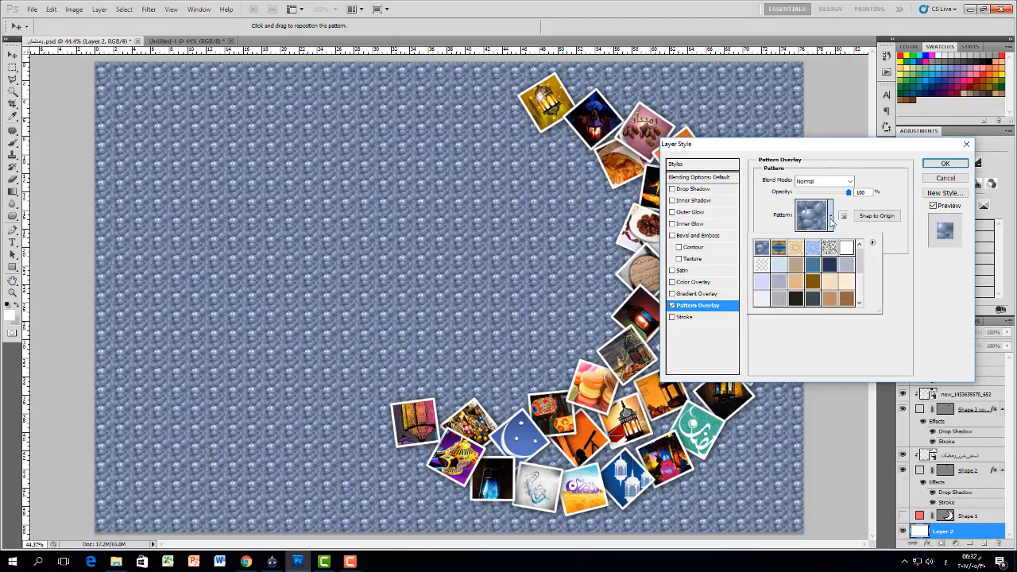
pyautogui.scroll(-3, 848, 276)
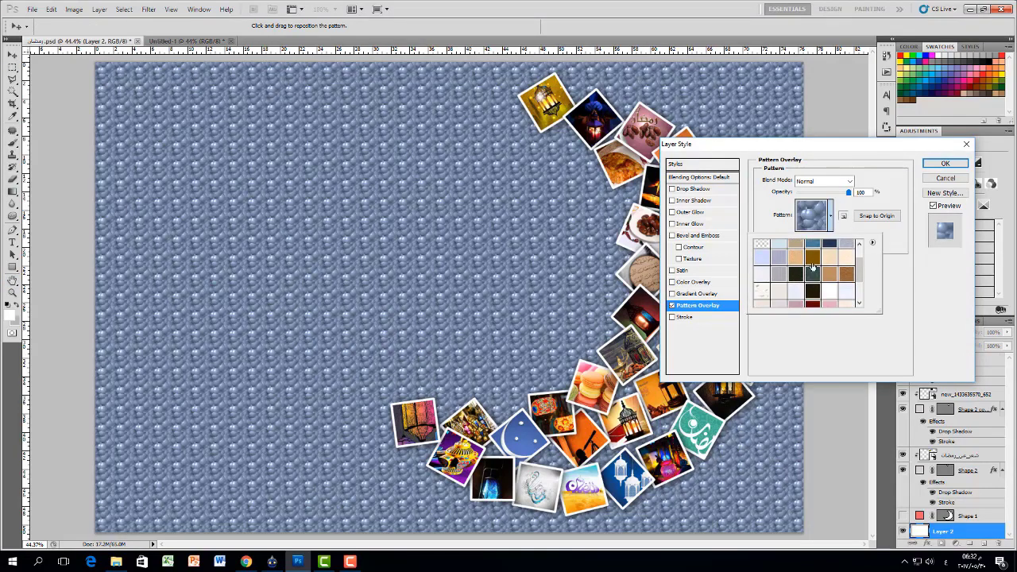
pyautogui.click(872, 243)
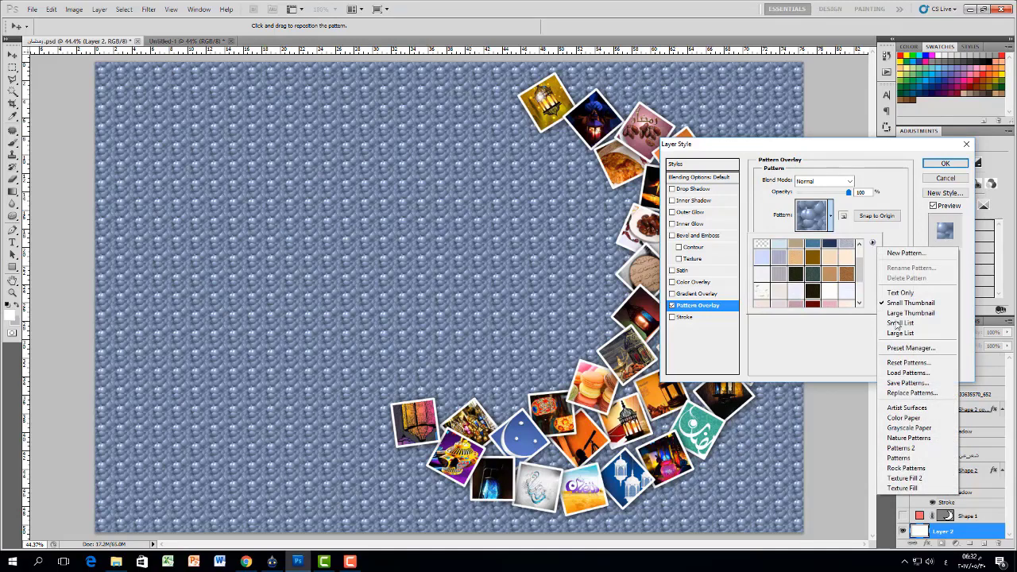
pyautogui.click(914, 418)
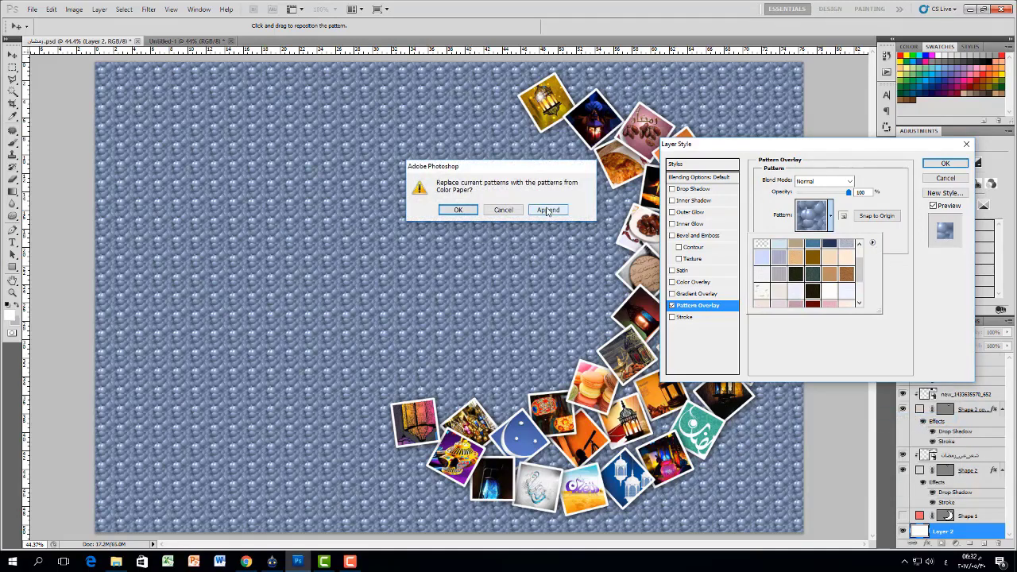
pyautogui.click(516, 213)
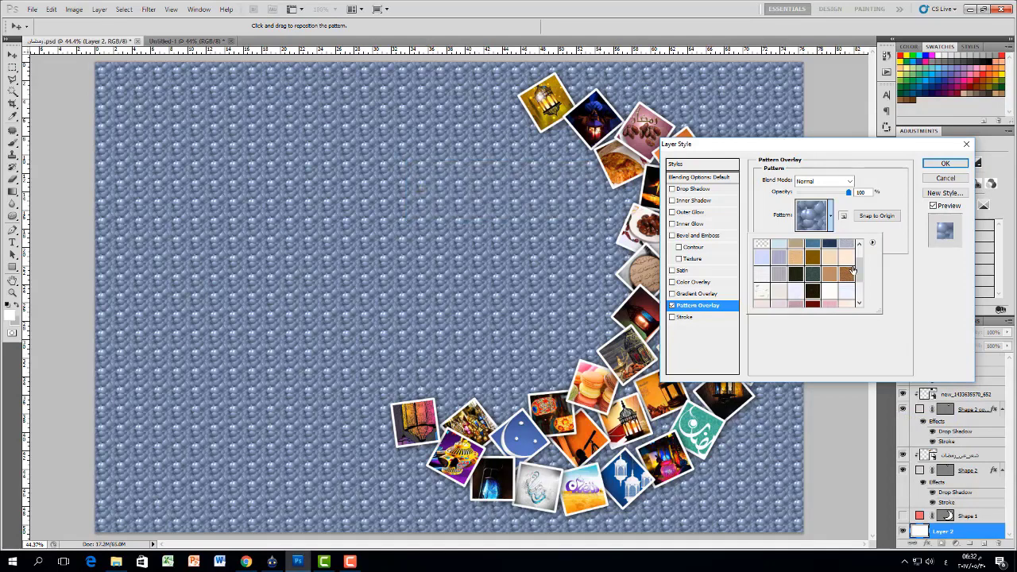
# Choose the very dark brown textured pattern for Layer 2's Pattern Overlay, reduce its scale slightly, and apply the style at 100% opacity
pyautogui.click(813, 292)
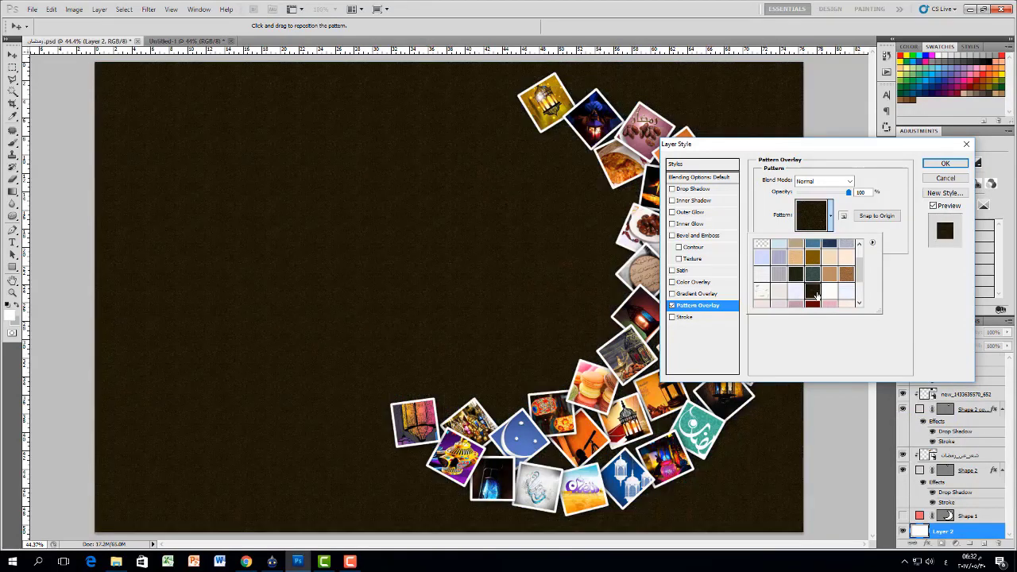
pyautogui.click(833, 234)
pyautogui.moveTo(831, 235)
pyautogui.mouseDown()
pyautogui.moveTo(806, 239)
pyautogui.moveTo(838, 243)
pyautogui.moveTo(821, 246)
pyautogui.mouseUp()
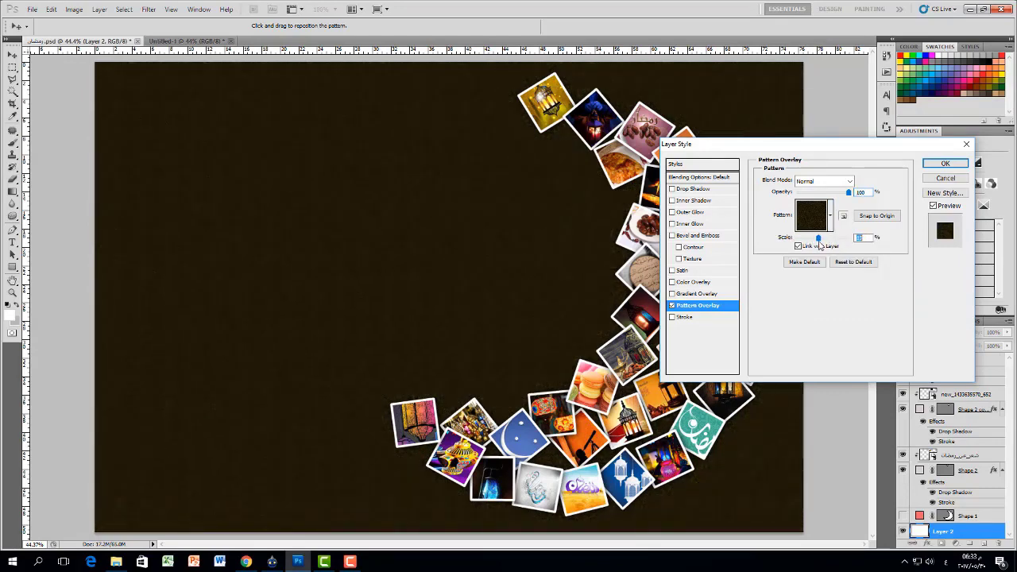
pyautogui.moveTo(849, 193); pyautogui.dragTo(884, 201)
pyautogui.click(819, 238)
pyautogui.click(944, 164)
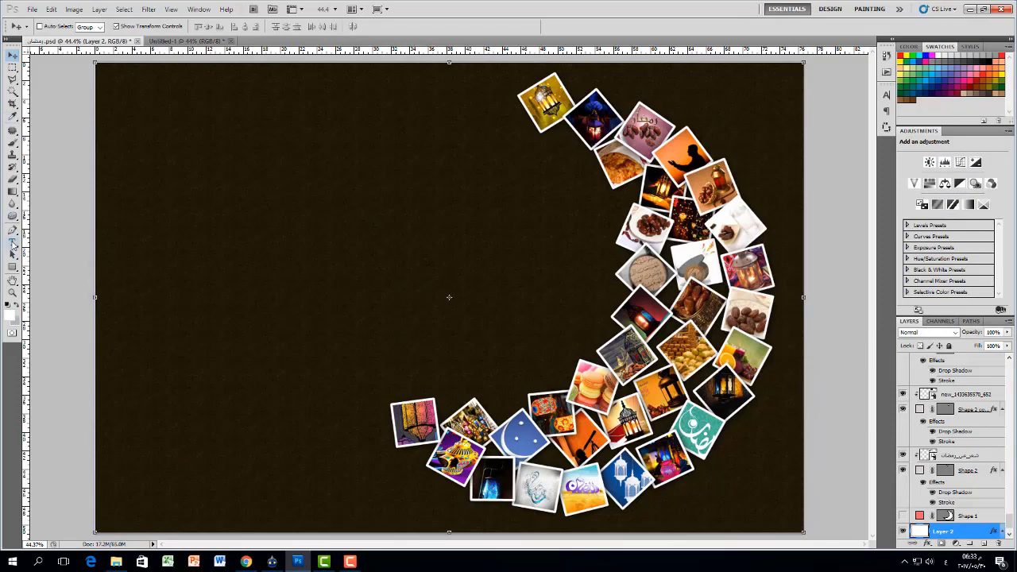
# Create a wide paragraph text box in the empty area beside the crescent and enter "رمضان كريم" in it
pyautogui.click(13, 243)
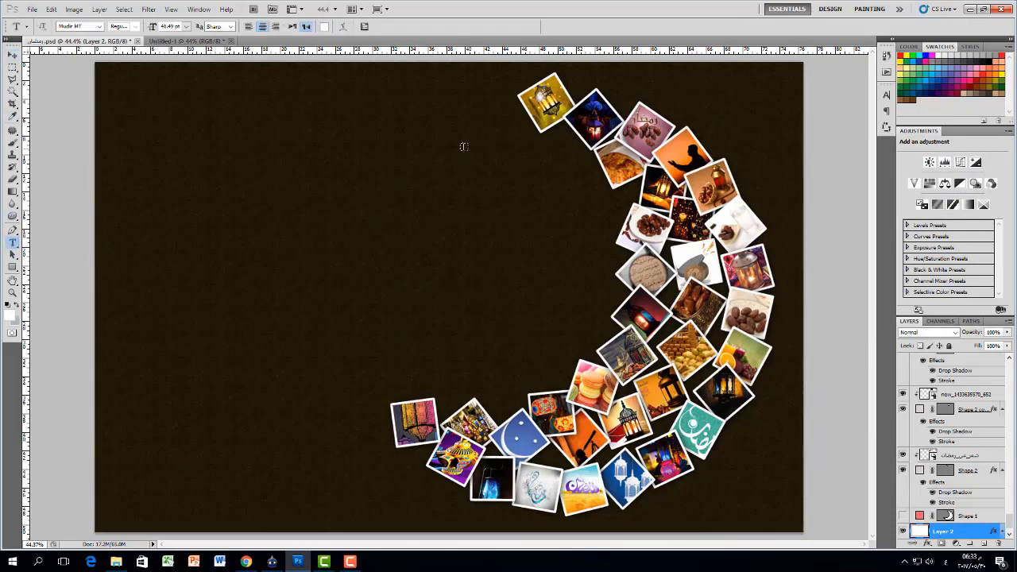
pyautogui.moveTo(301, 242); pyautogui.dragTo(139, 352)
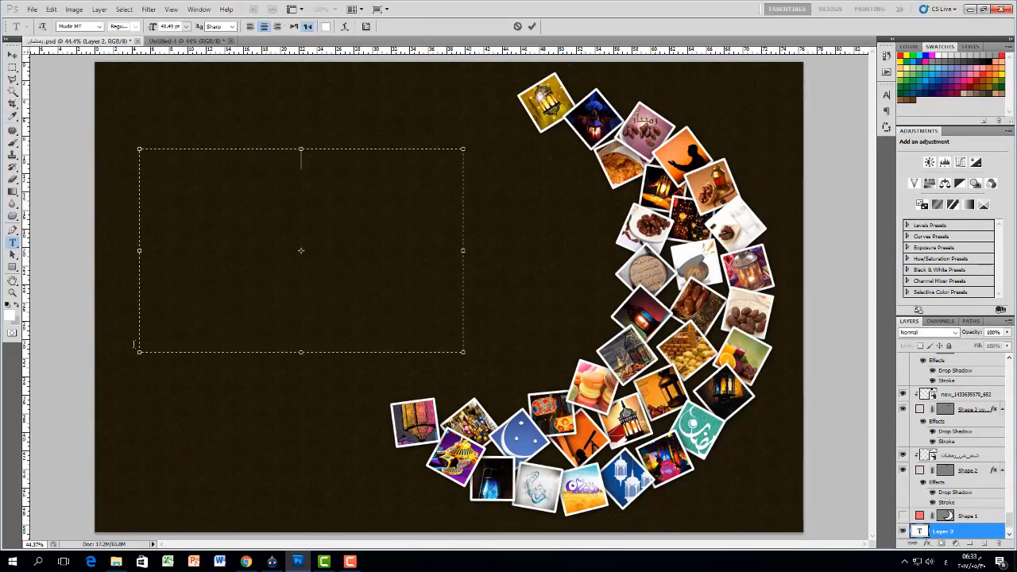
pyautogui.write('رمضان')
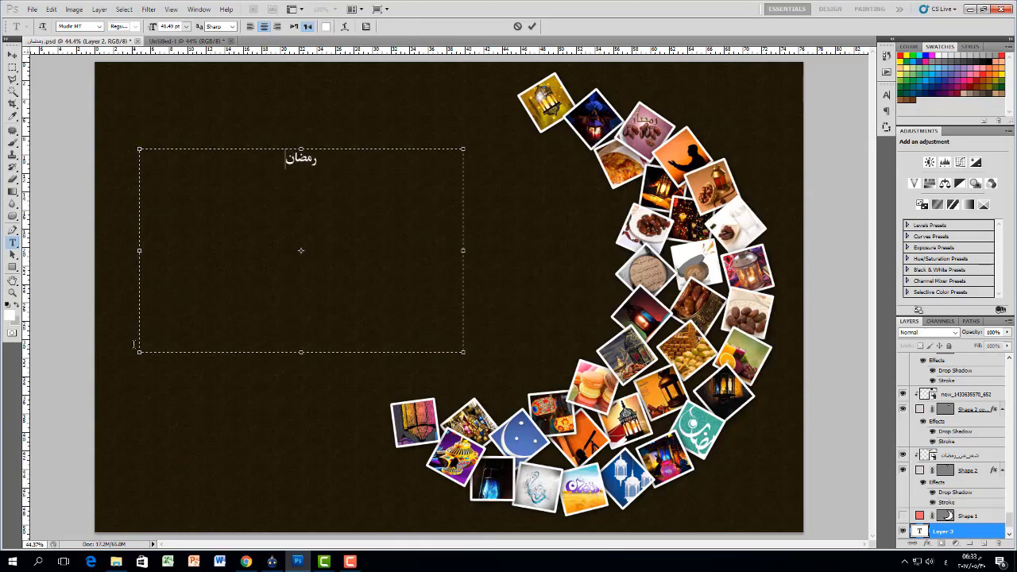
pyautogui.write(' كريم')
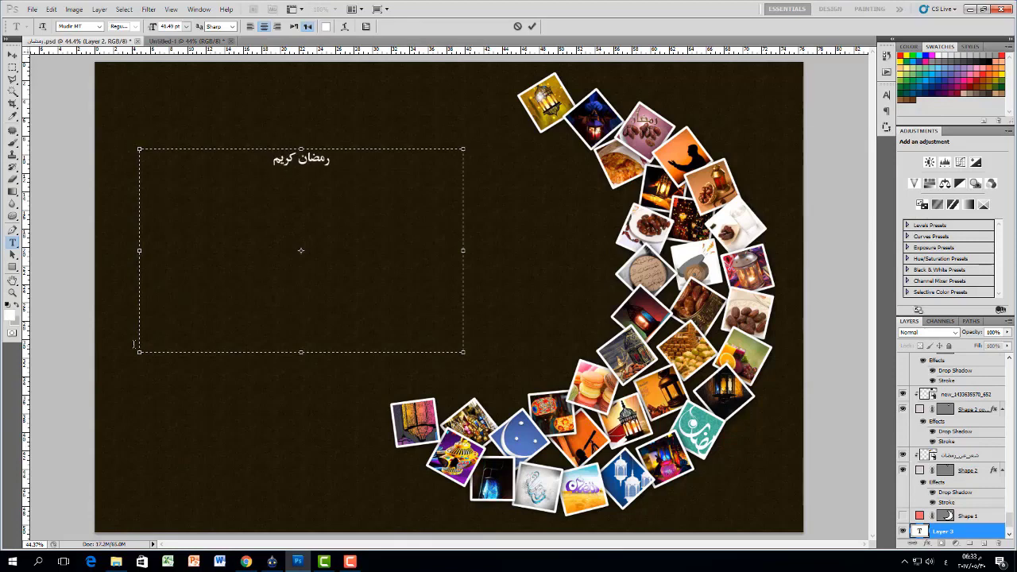
# Set the "رمضان كريم" text to 200 pt and move it slightly down and toward the crescent
pyautogui.hotkey('ctrl', 'a')
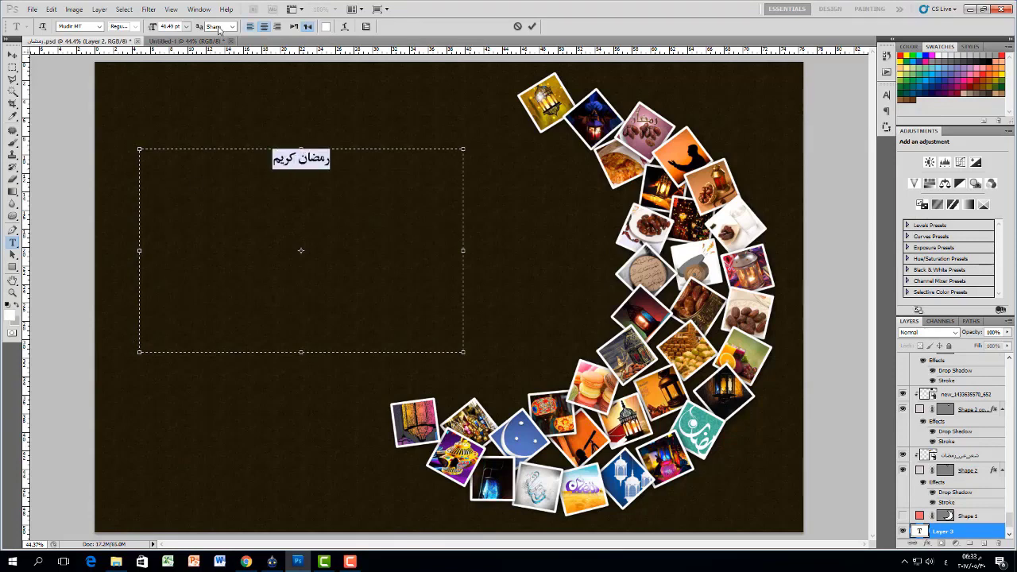
pyautogui.click(185, 27)
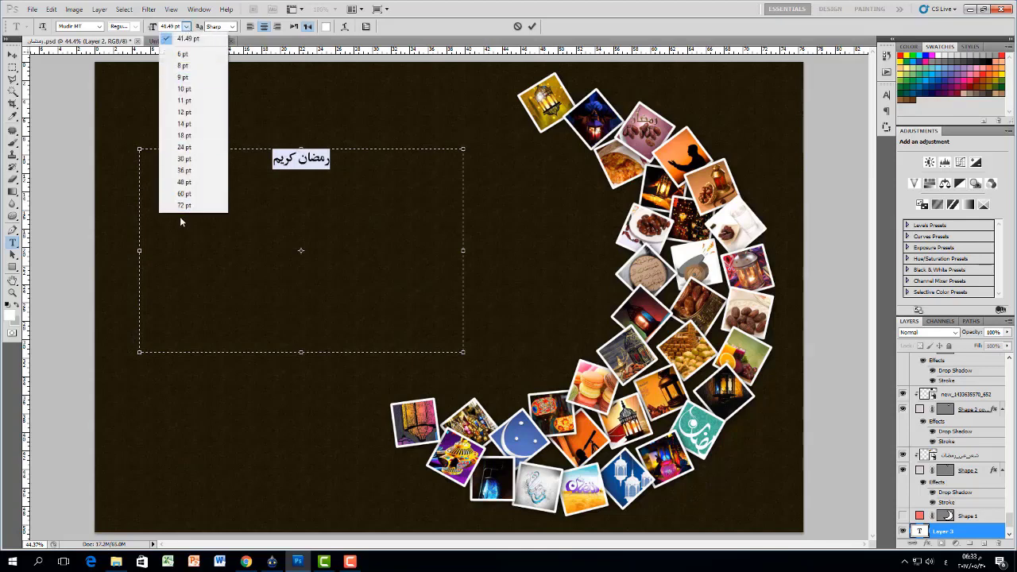
pyautogui.click(190, 195)
pyautogui.click(186, 27)
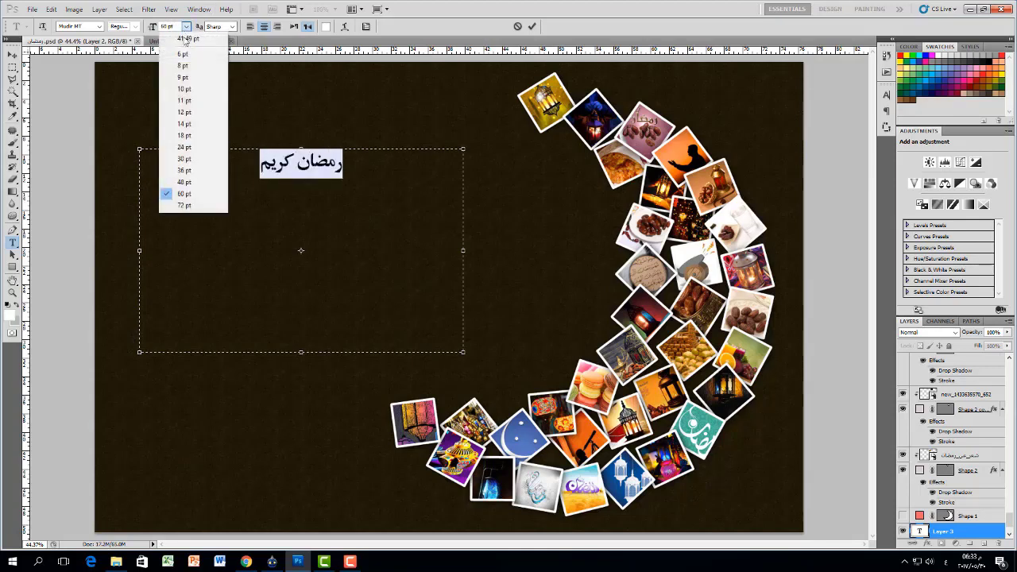
pyautogui.click(193, 204)
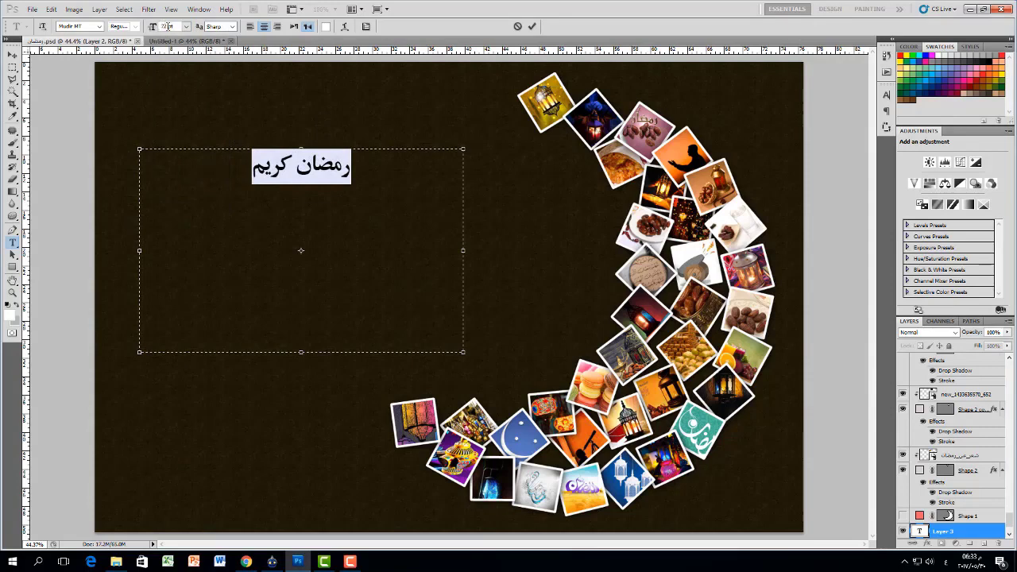
pyautogui.write('200')
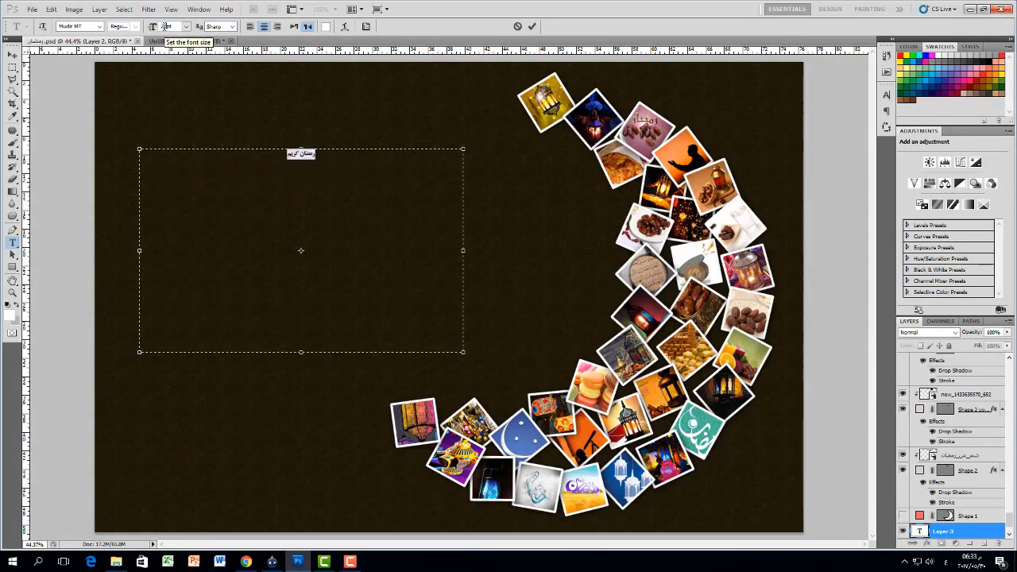
pyautogui.press('Return')
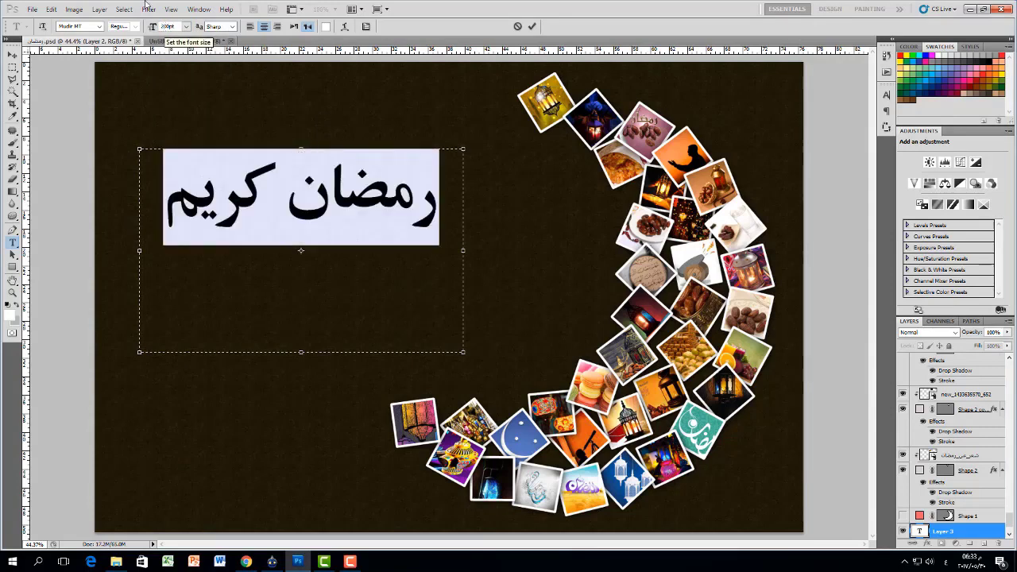
pyautogui.click(531, 27)
pyautogui.click(12, 54)
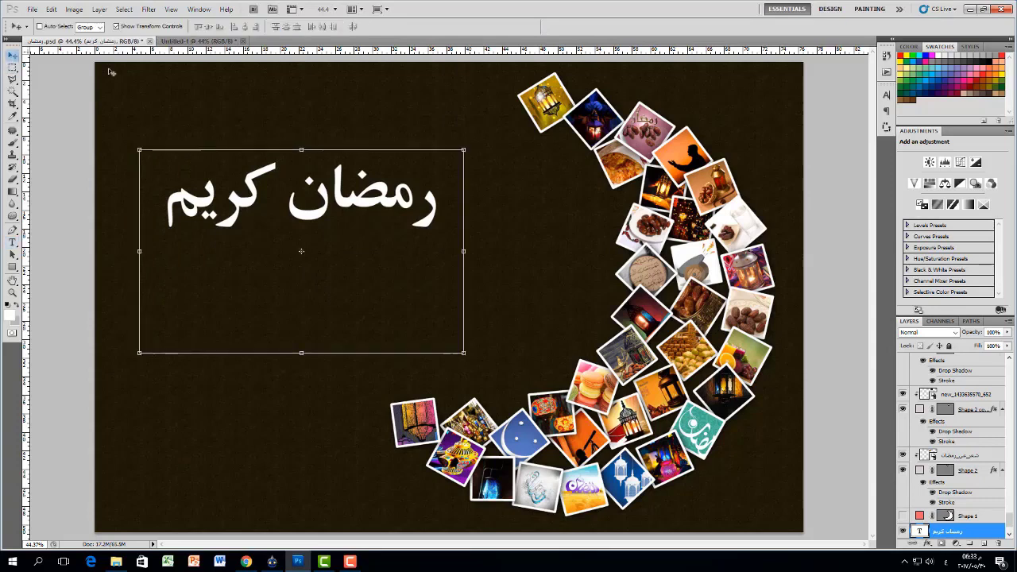
pyautogui.moveTo(362, 193); pyautogui.dragTo(382, 228)
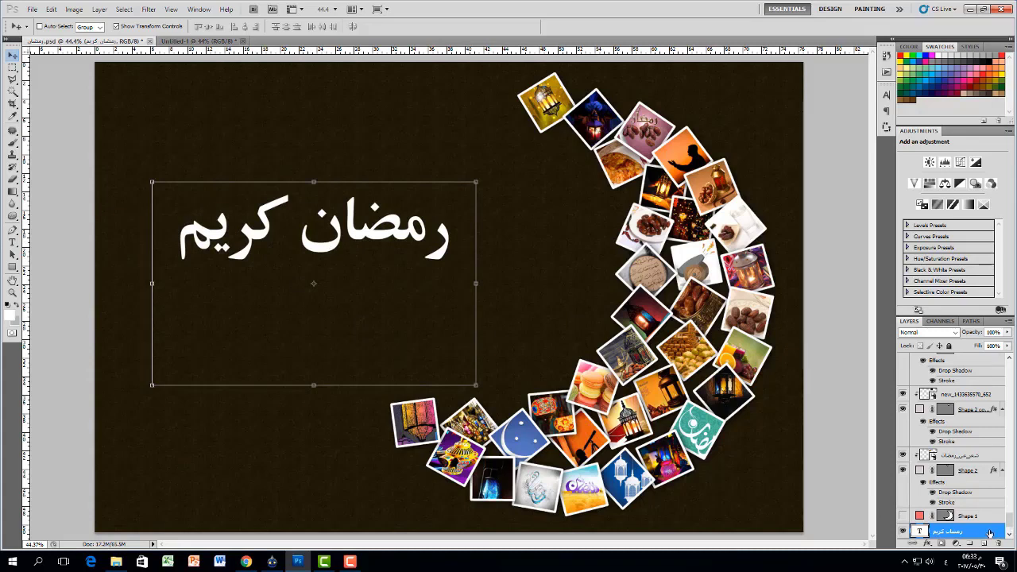
# Apply a Gradient Overlay to the "رمضان كريم" text layer using the preset that blends blue, white and gold
pyautogui.scroll(-1, 990, 533)
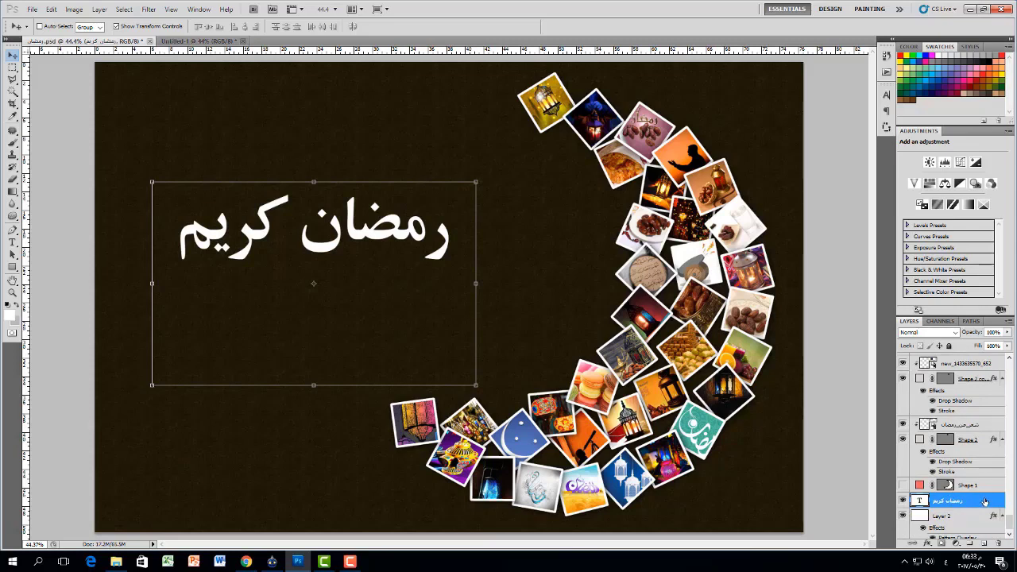
pyautogui.doubleClick(985, 501)
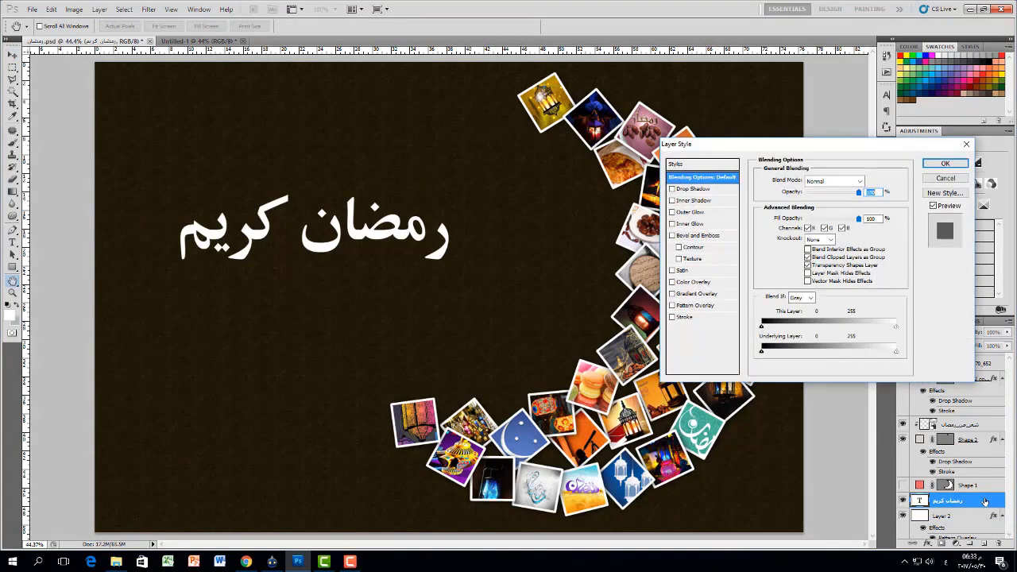
pyautogui.click(710, 295)
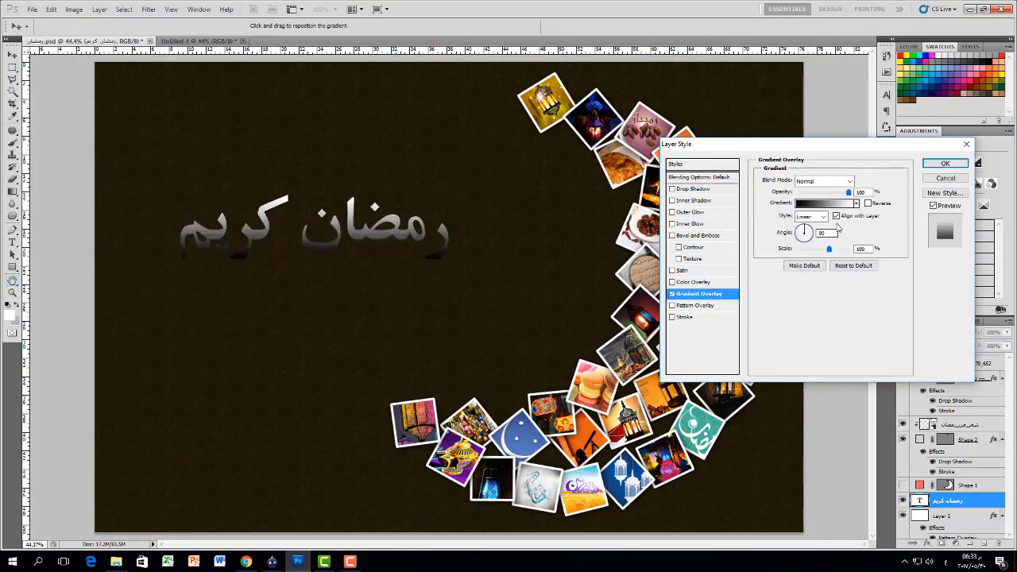
pyautogui.click(856, 204)
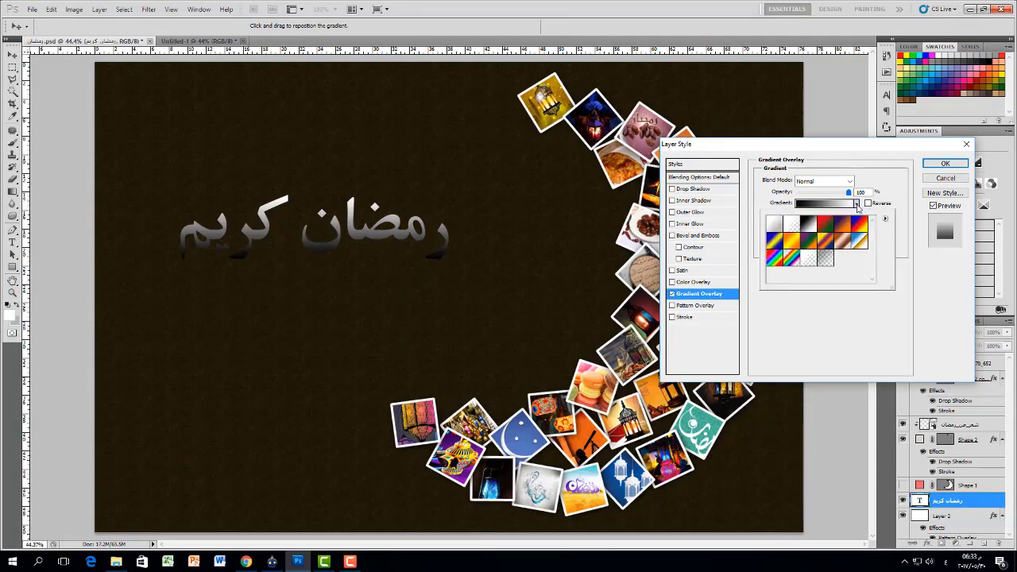
pyautogui.click(856, 229)
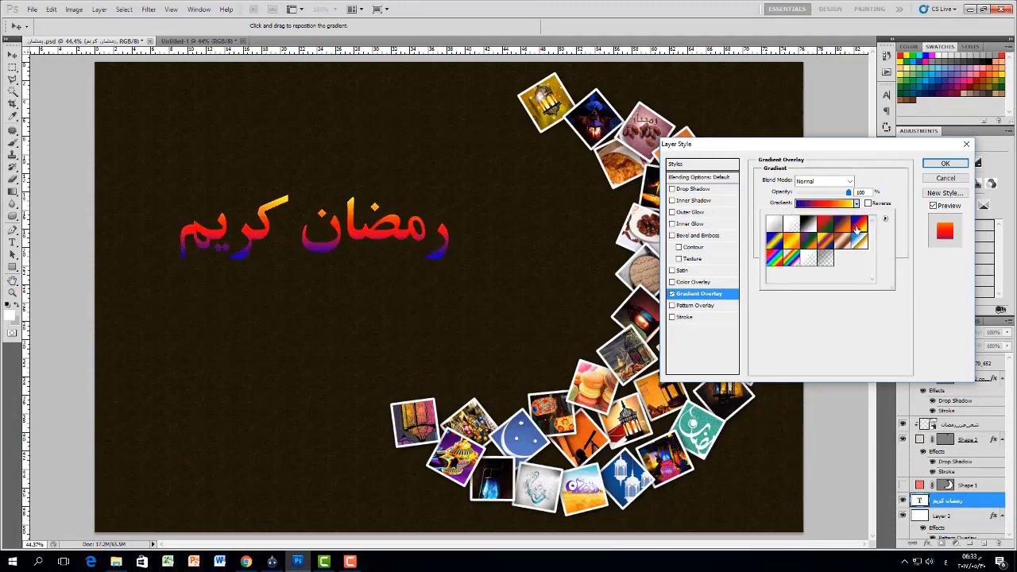
pyautogui.click(795, 243)
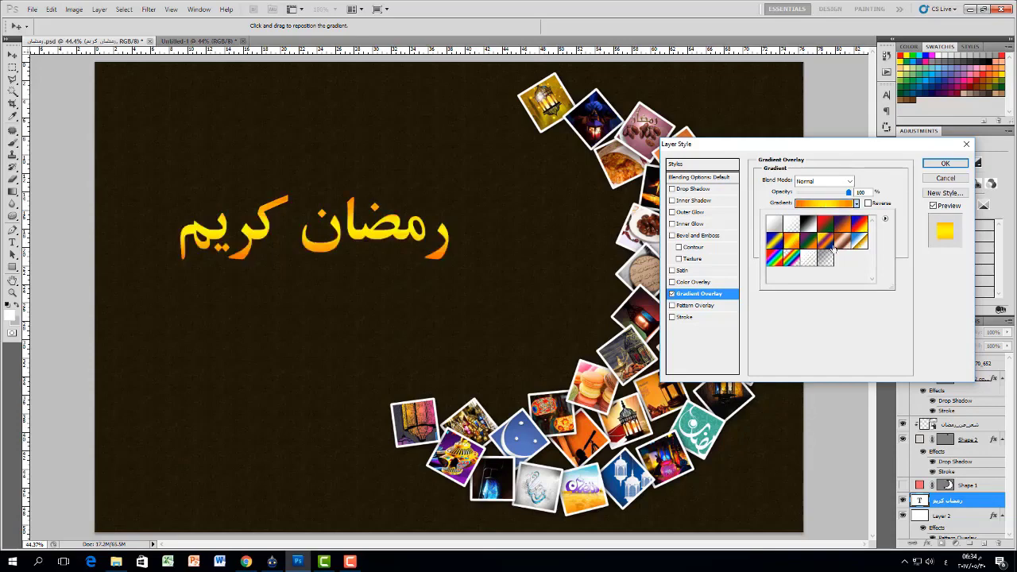
pyautogui.click(775, 241)
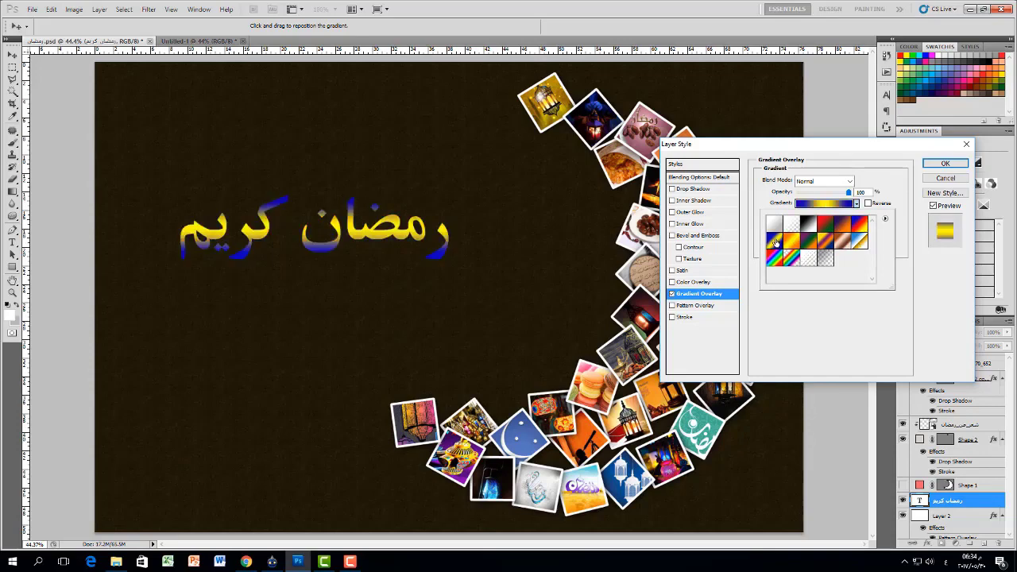
pyautogui.click(860, 240)
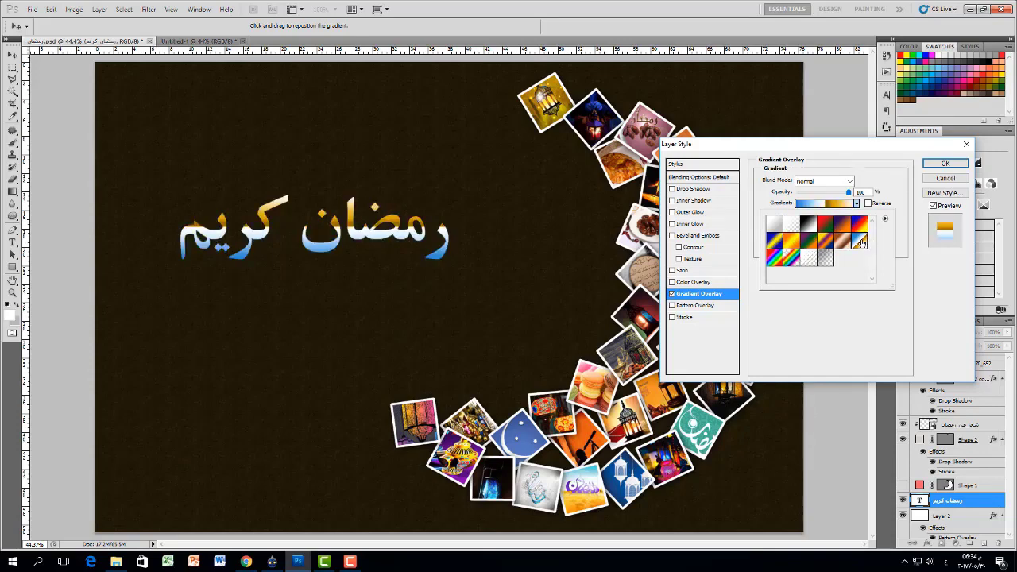
pyautogui.click(942, 163)
pyautogui.click(942, 164)
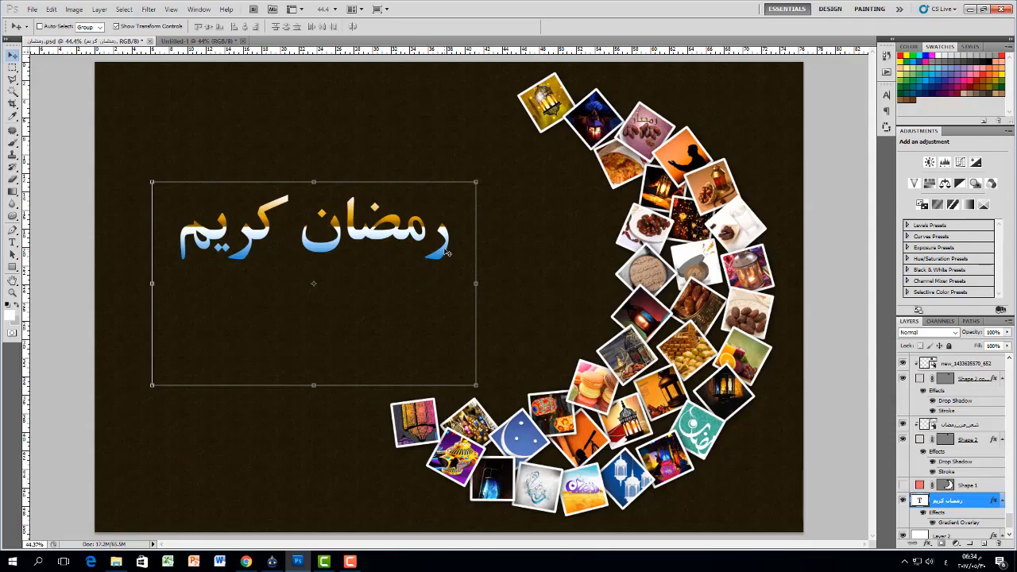
# Activate the Custom Shape tool and browse the preset shapes for one to add to the design
pyautogui.click(12, 267)
pyautogui.rightClick(12, 267)
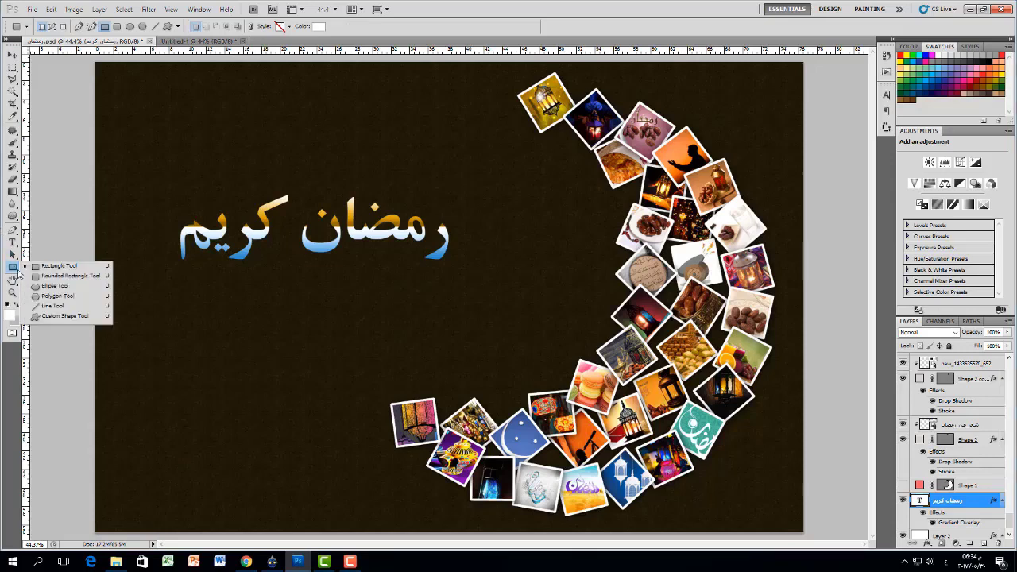
pyautogui.click(55, 321)
pyautogui.click(220, 26)
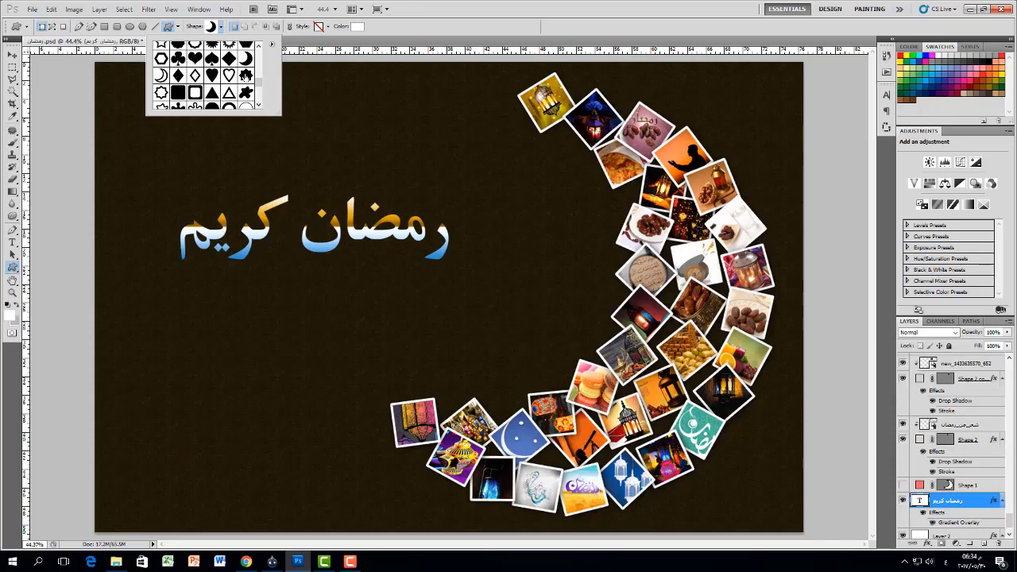
pyautogui.click(259, 106)
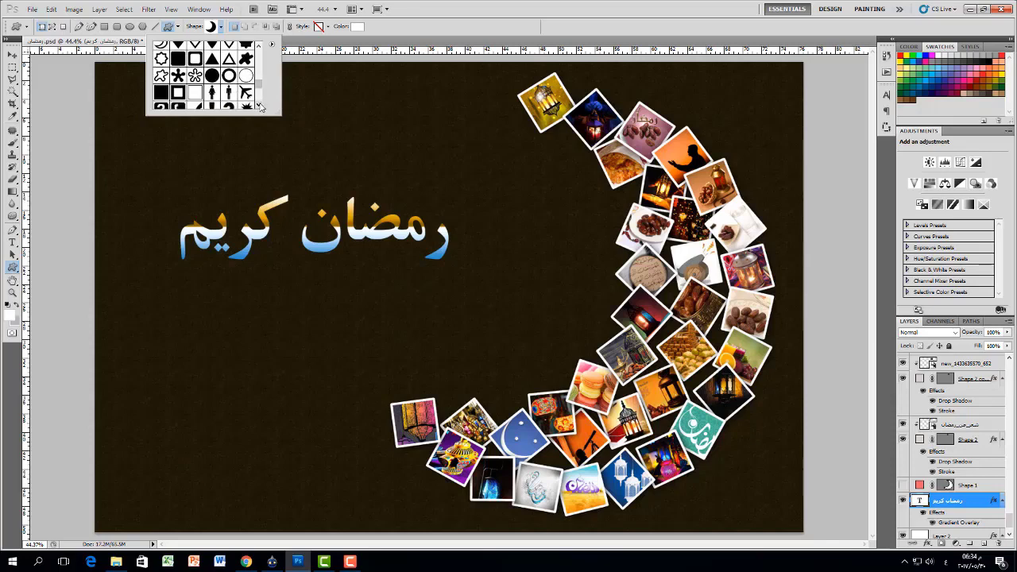
pyautogui.click(259, 106)
pyautogui.click(259, 105)
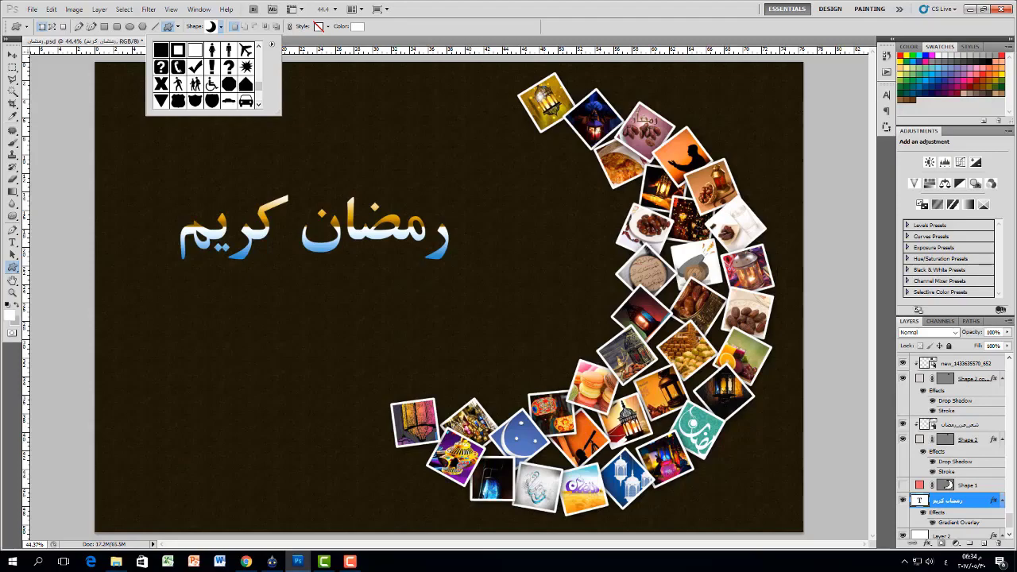